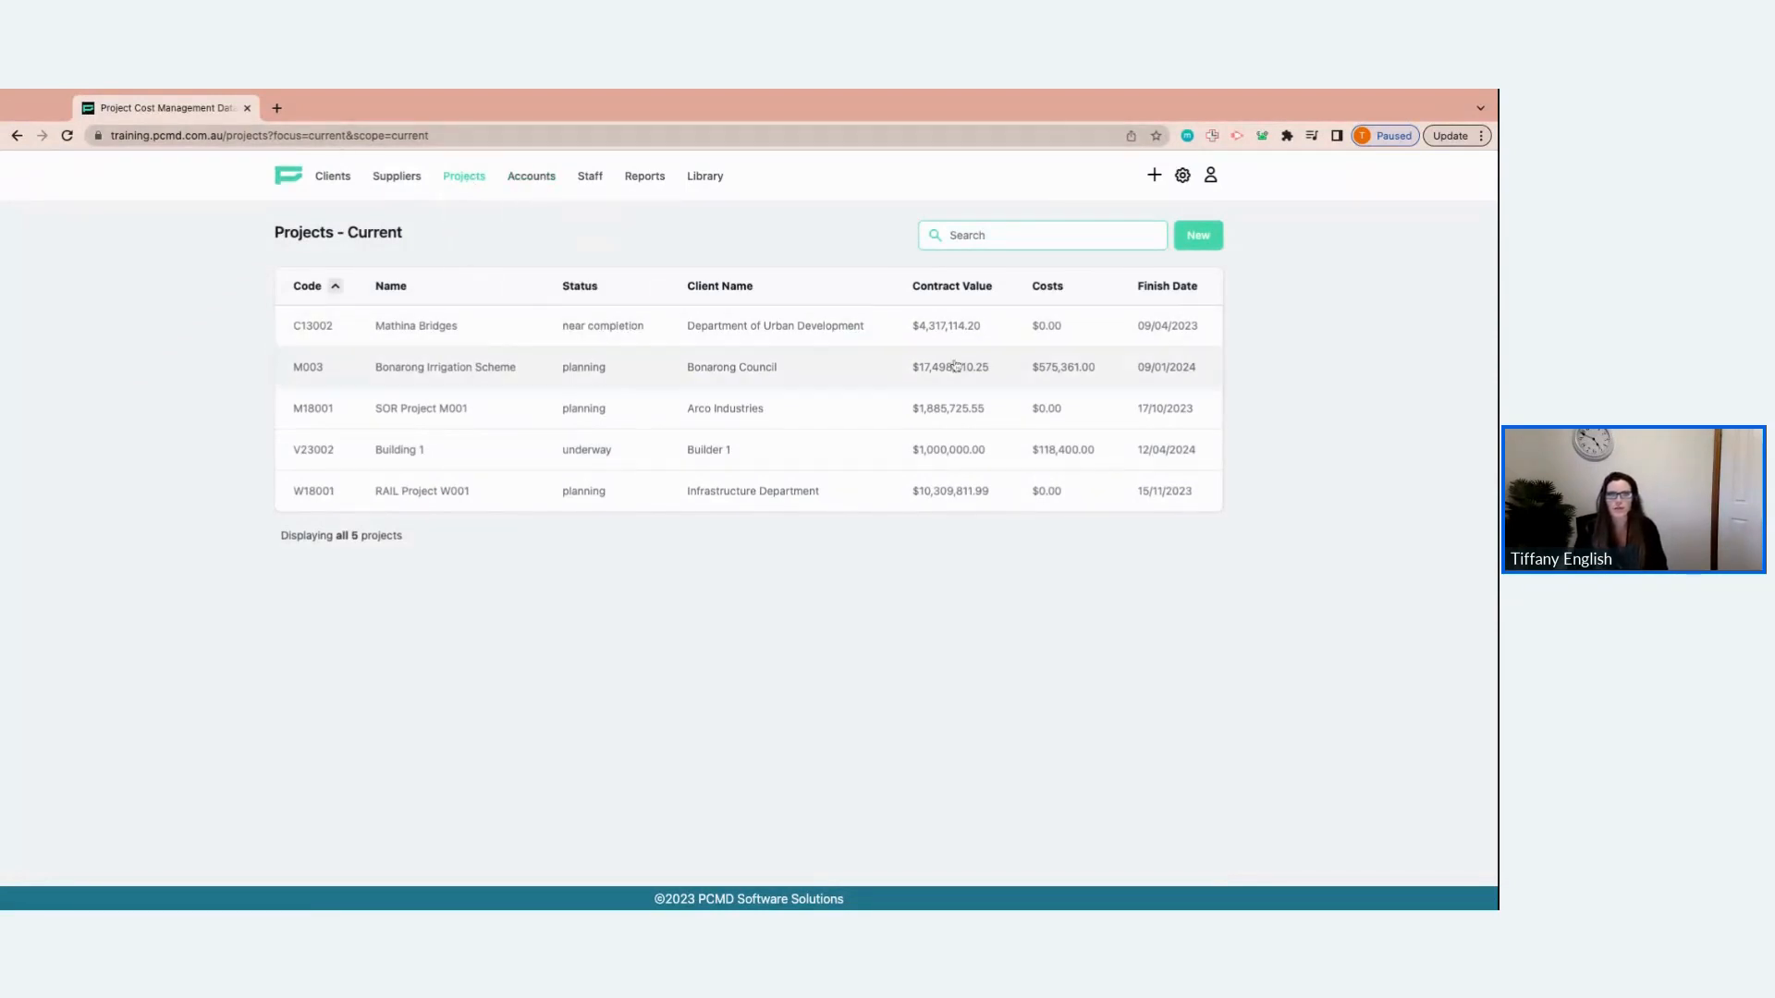
Open the order list of the Building 1 project.
click(808, 460)
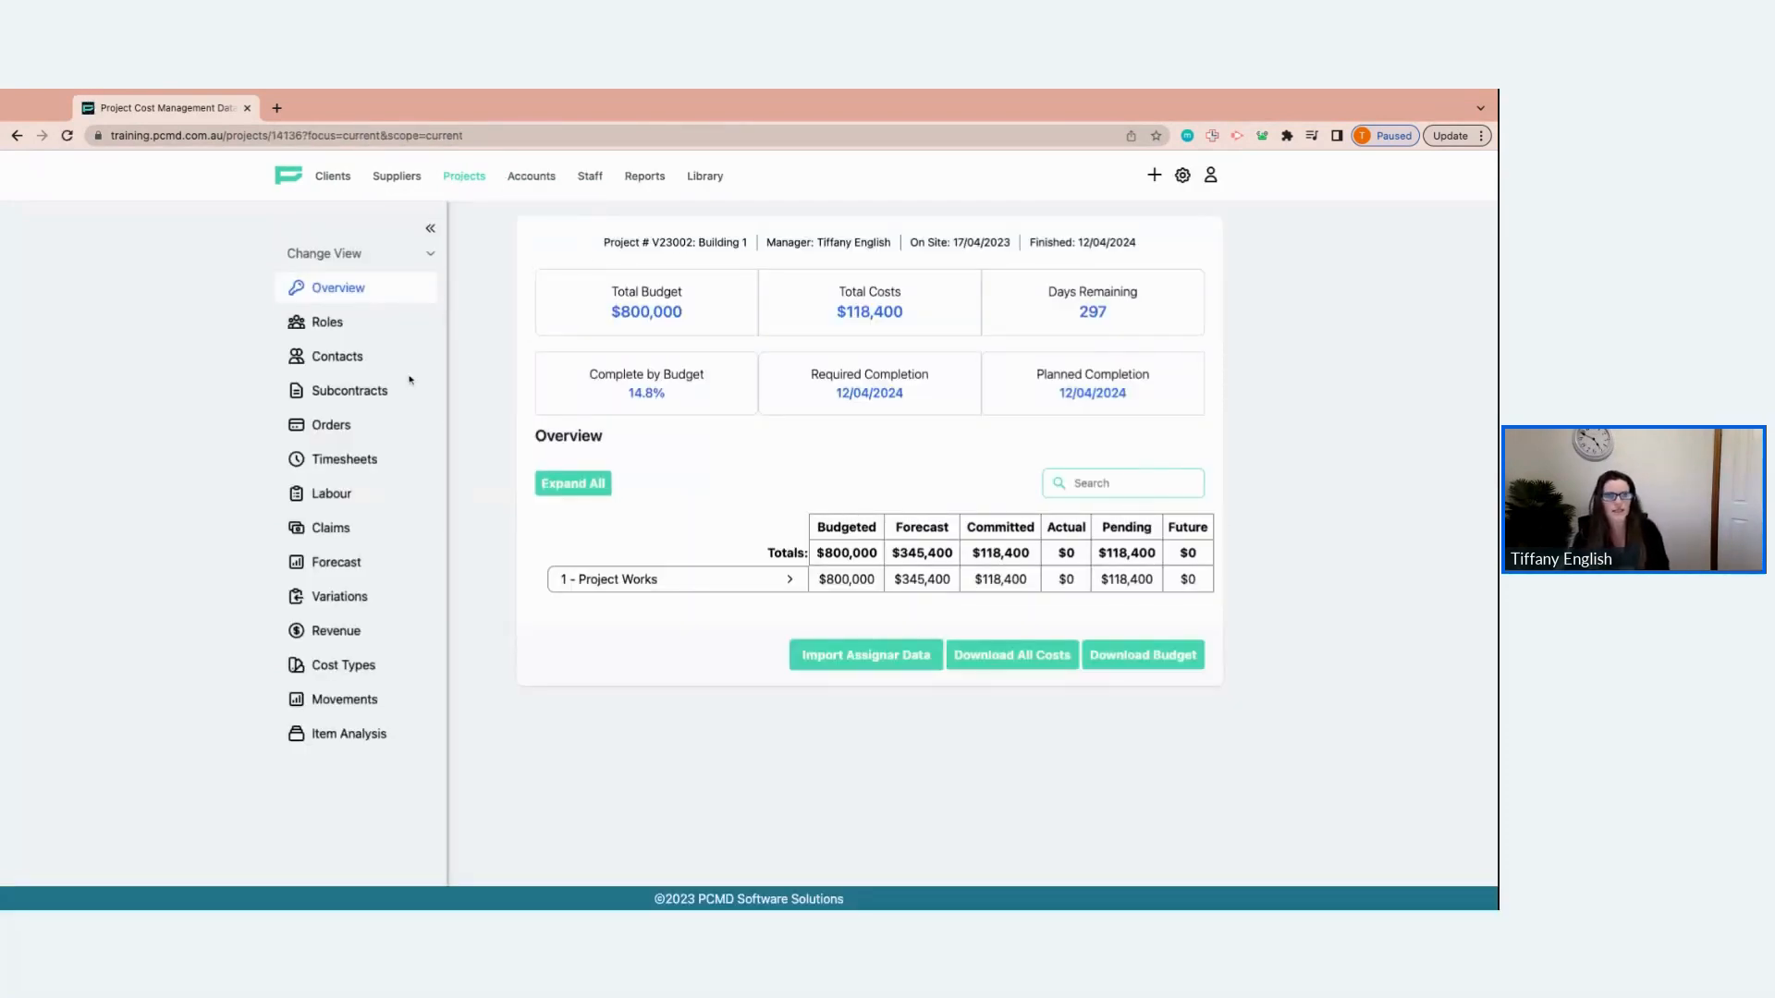
click(352, 433)
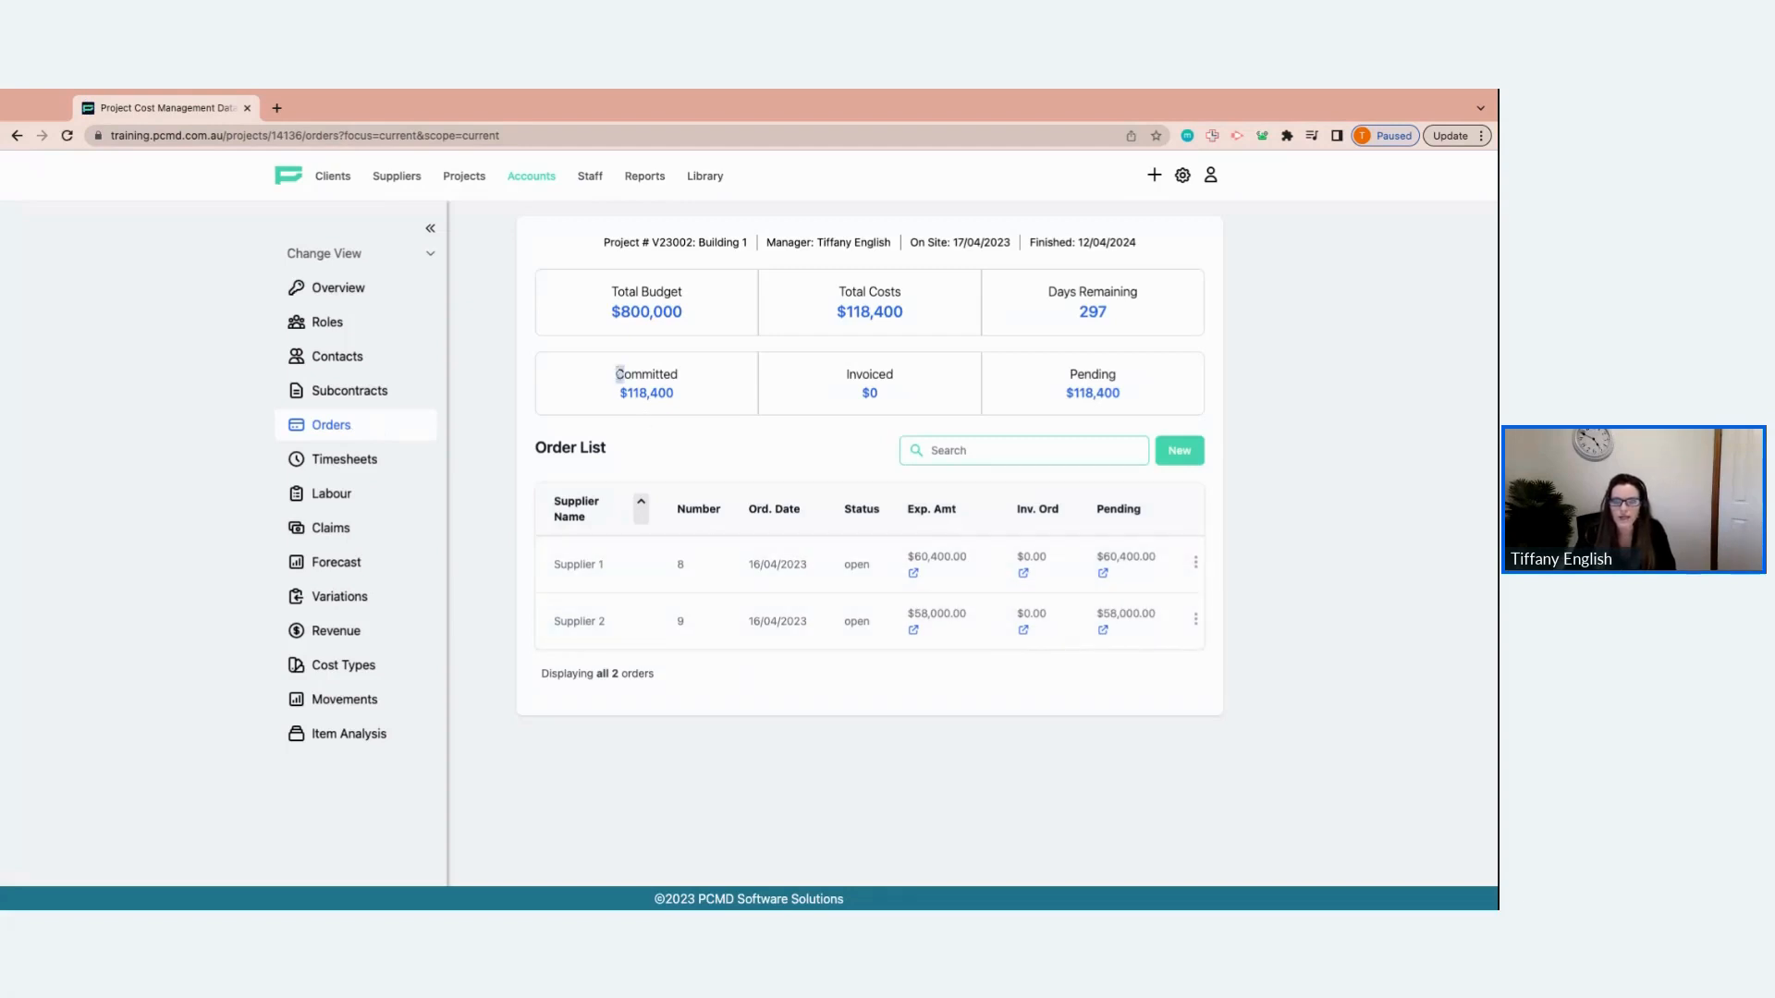
Examine the committed, invoiced and pending totals above the project's order list.
drag(620, 373, 849, 410)
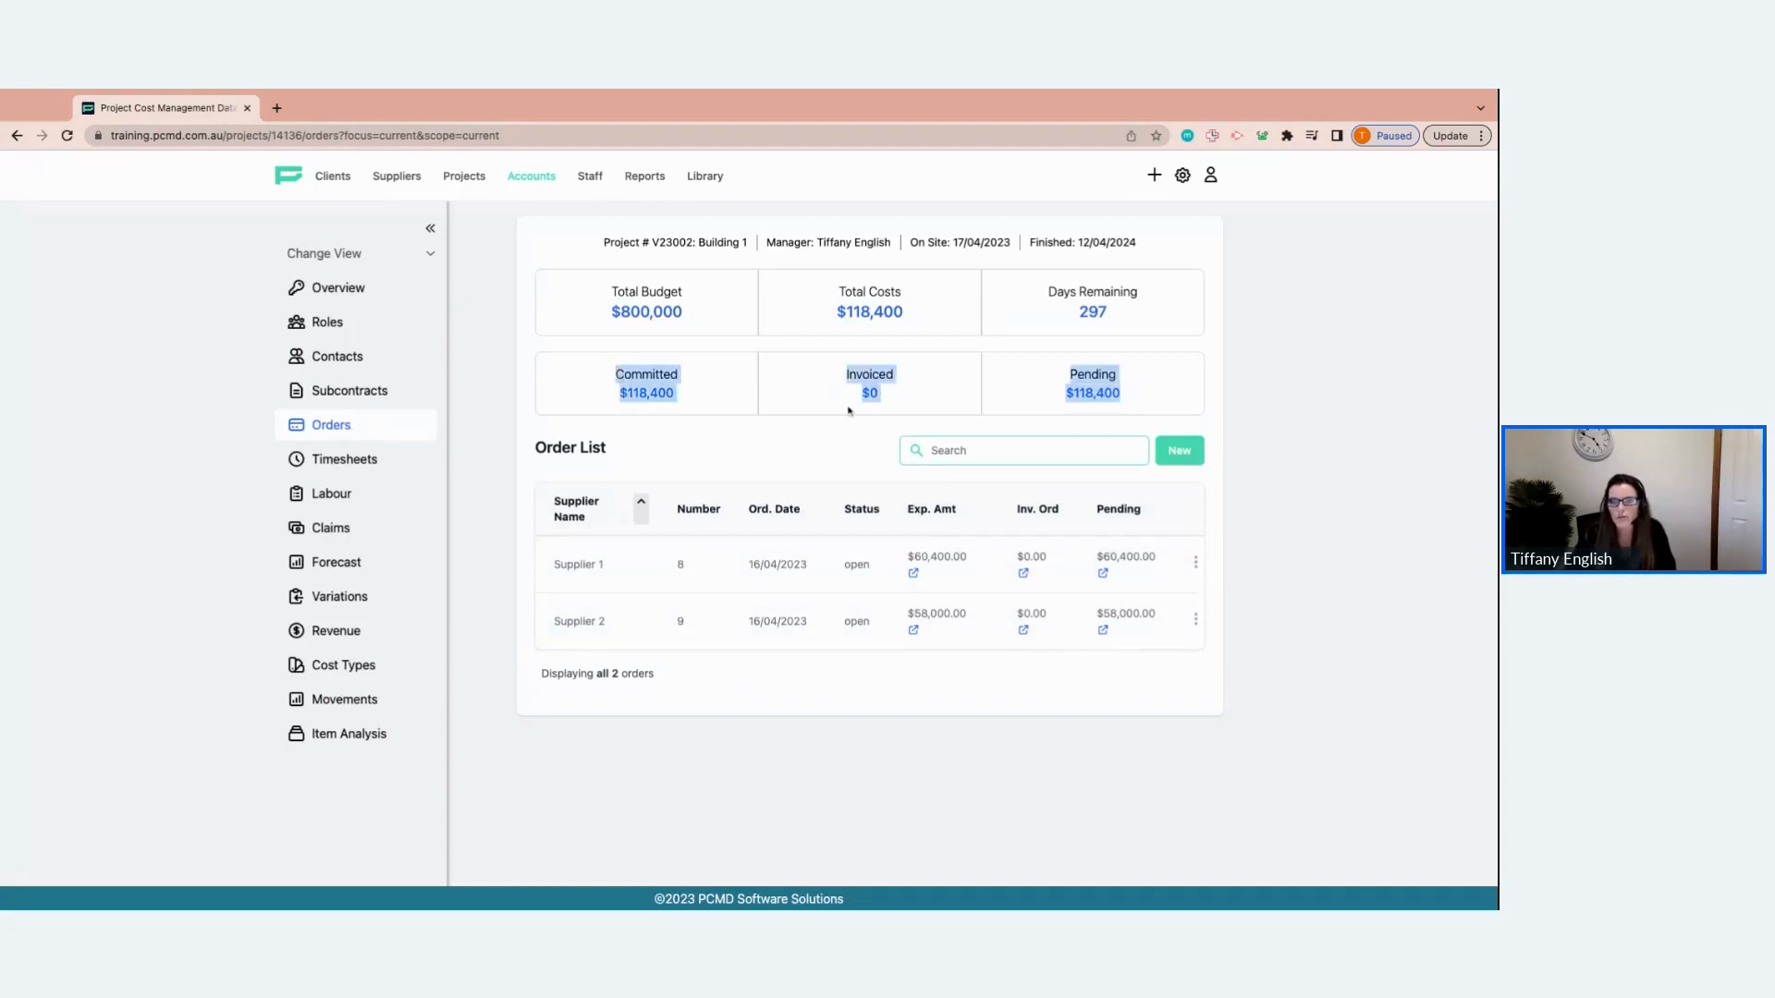
mouse_move(617, 373)
mouse_down()
mouse_move(676, 374)
mouse_move(629, 394)
mouse_up()
click(664, 400)
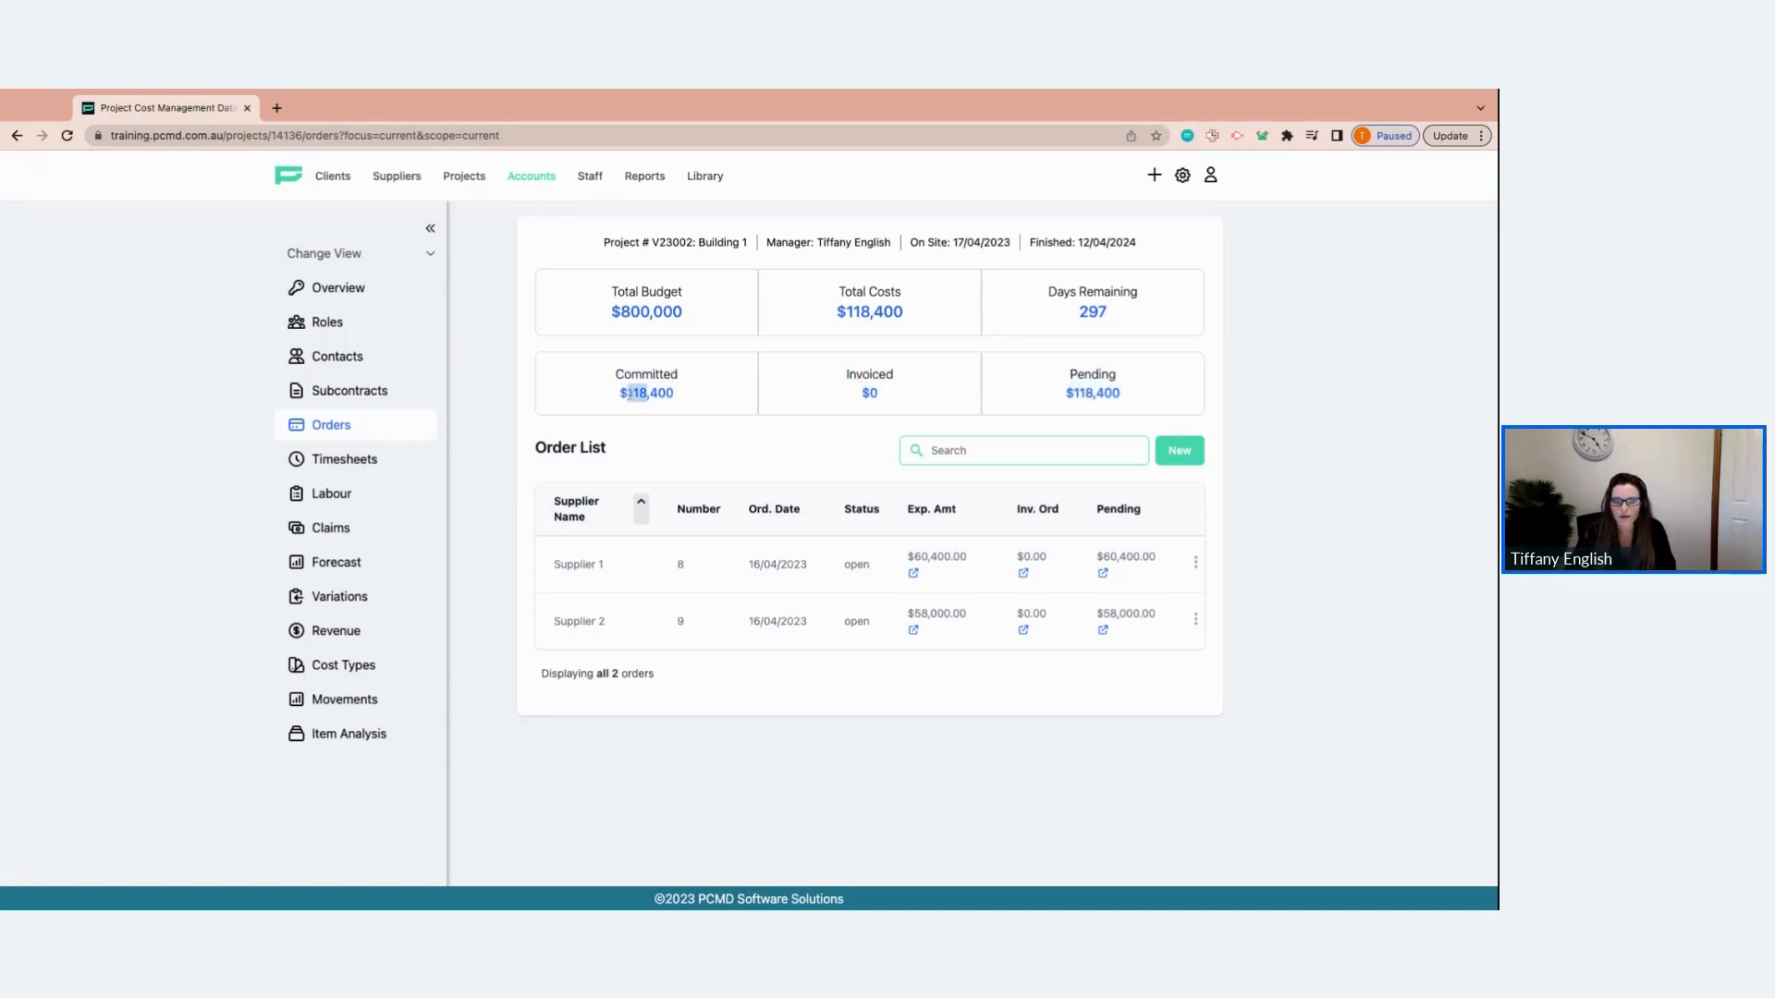
click(629, 394)
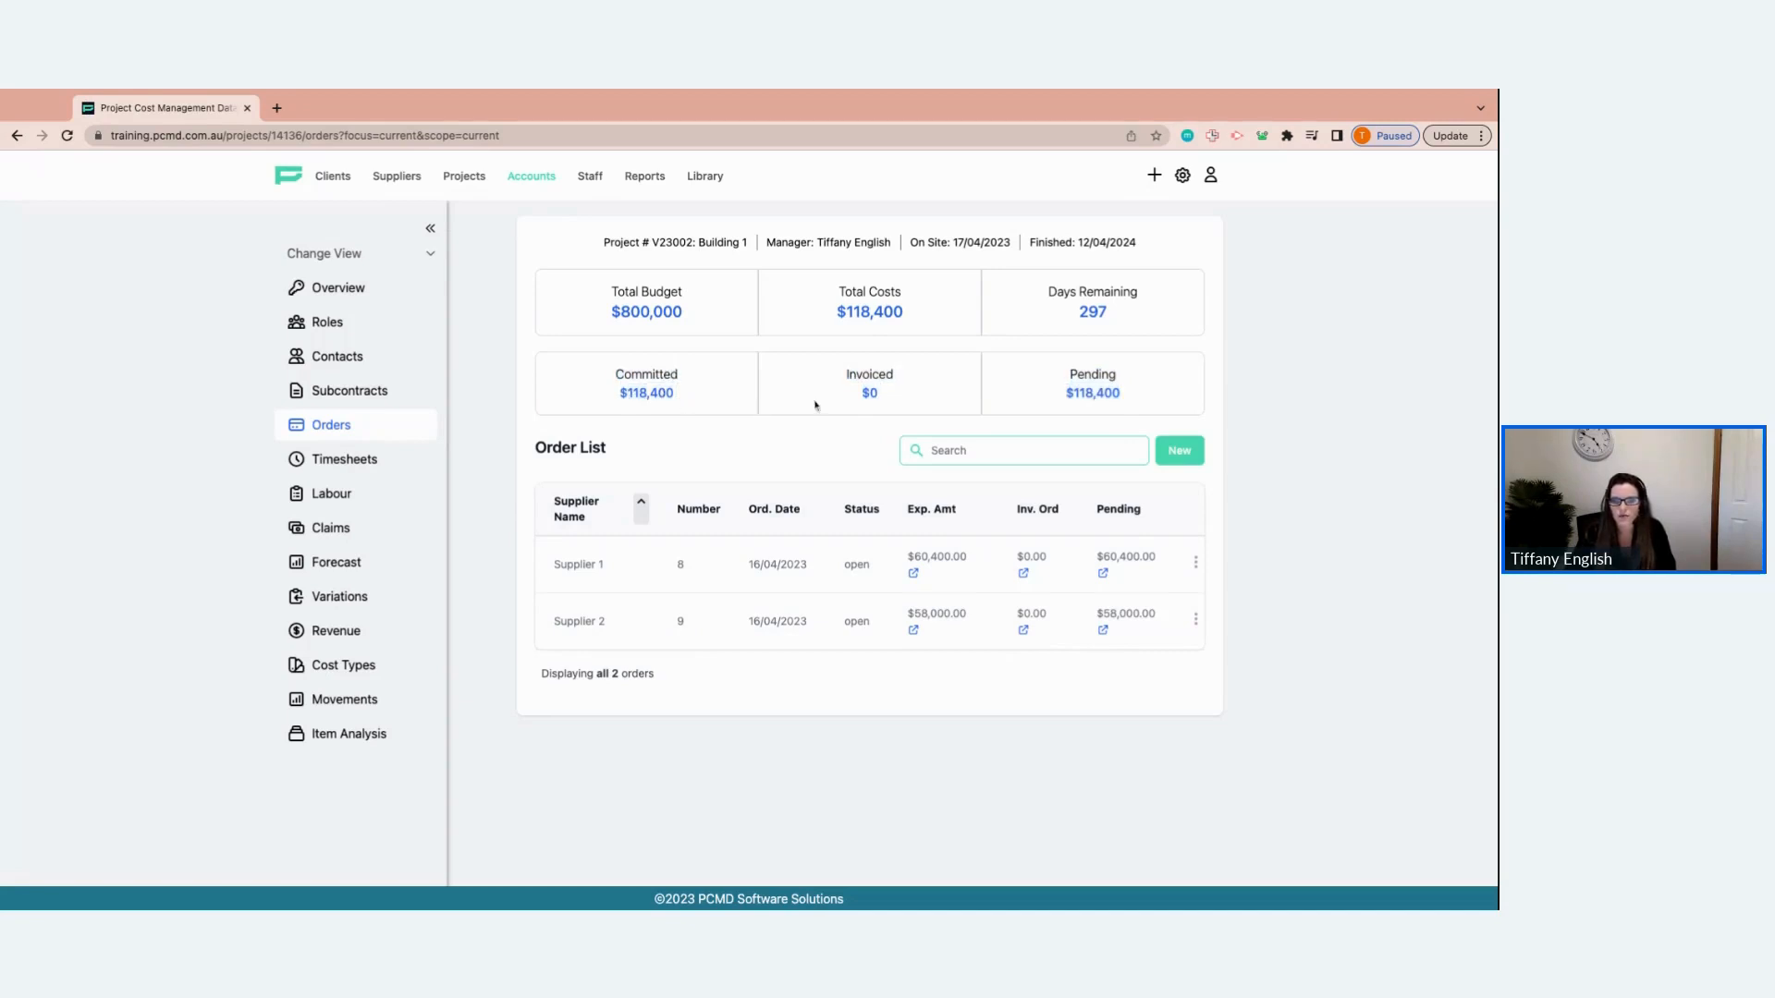
double_click(872, 392)
drag(1072, 394, 1119, 393)
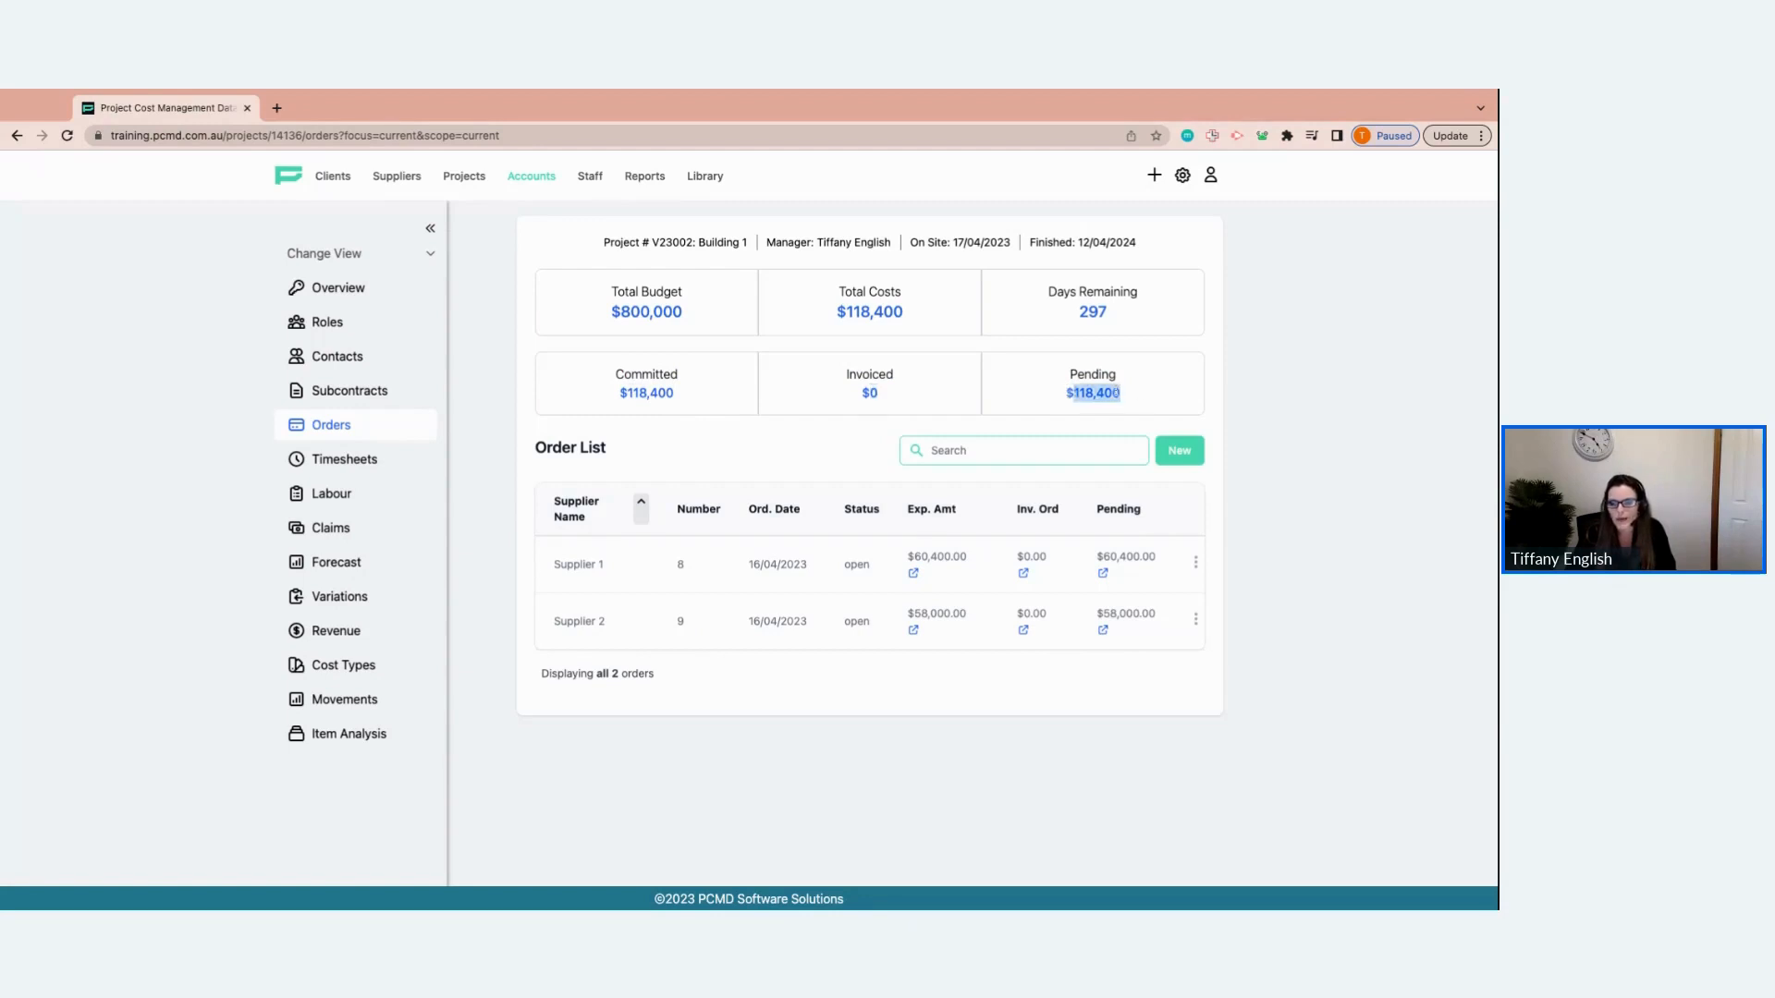
double_click(1100, 375)
double_click(1096, 394)
click(1115, 396)
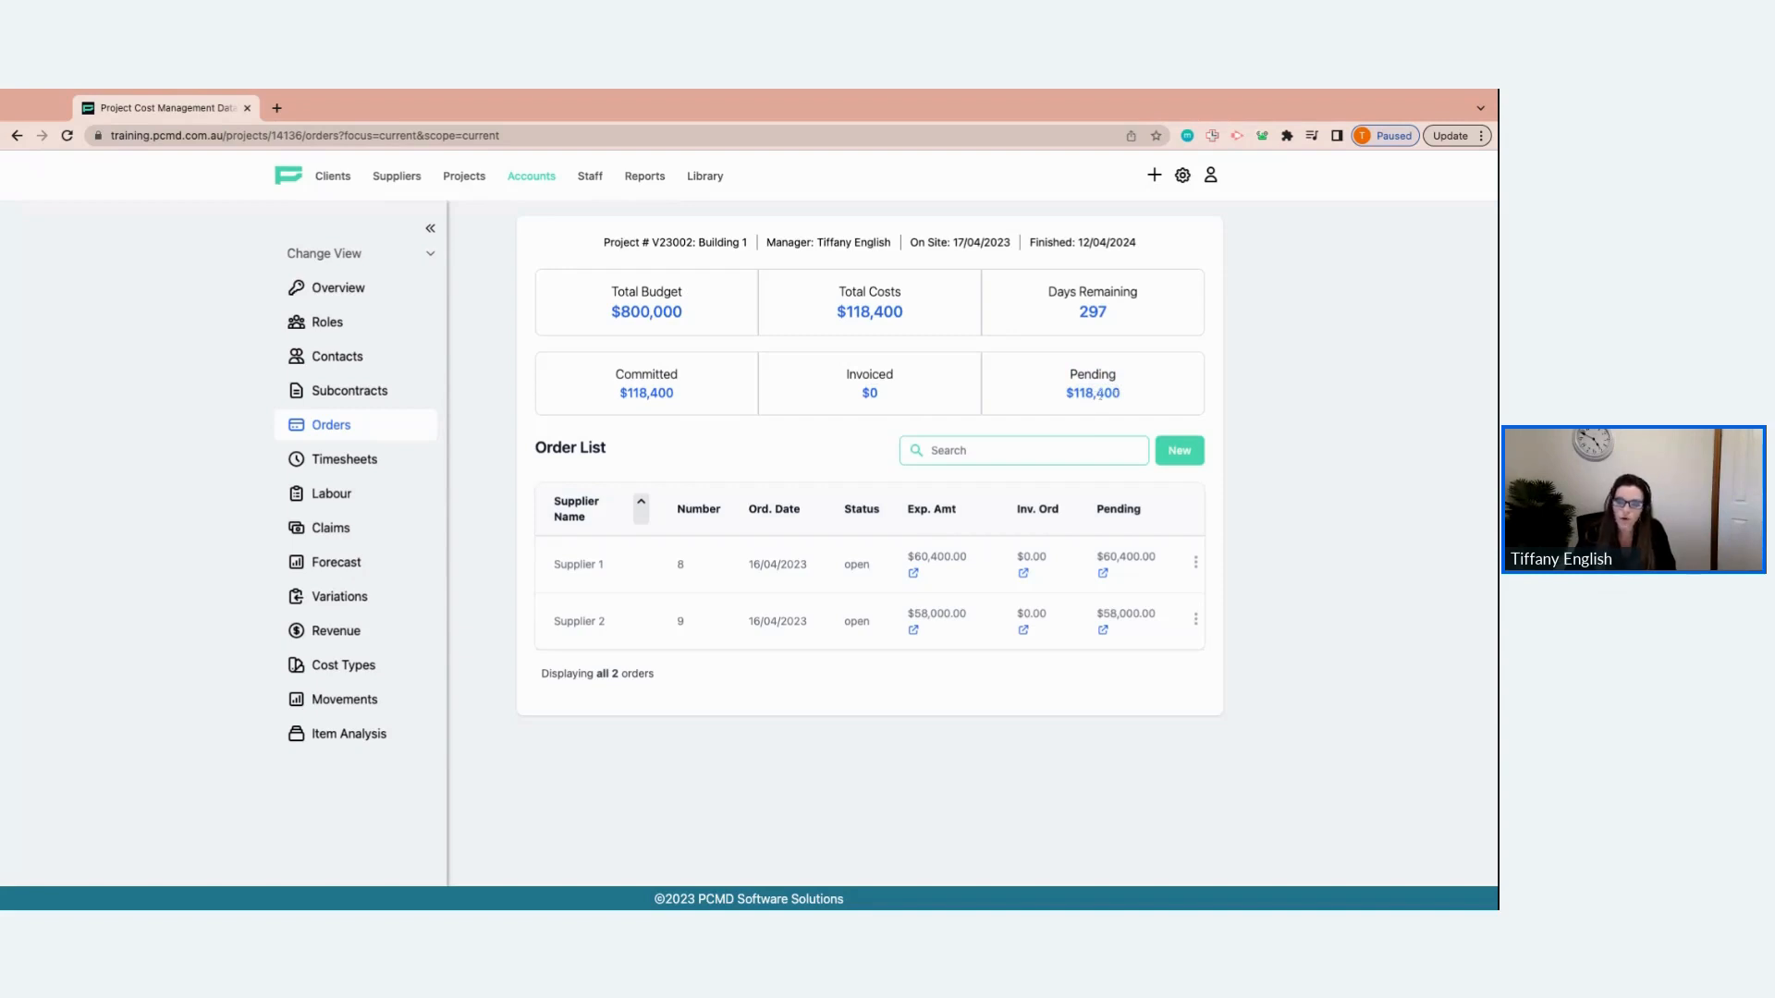
double_click(1095, 394)
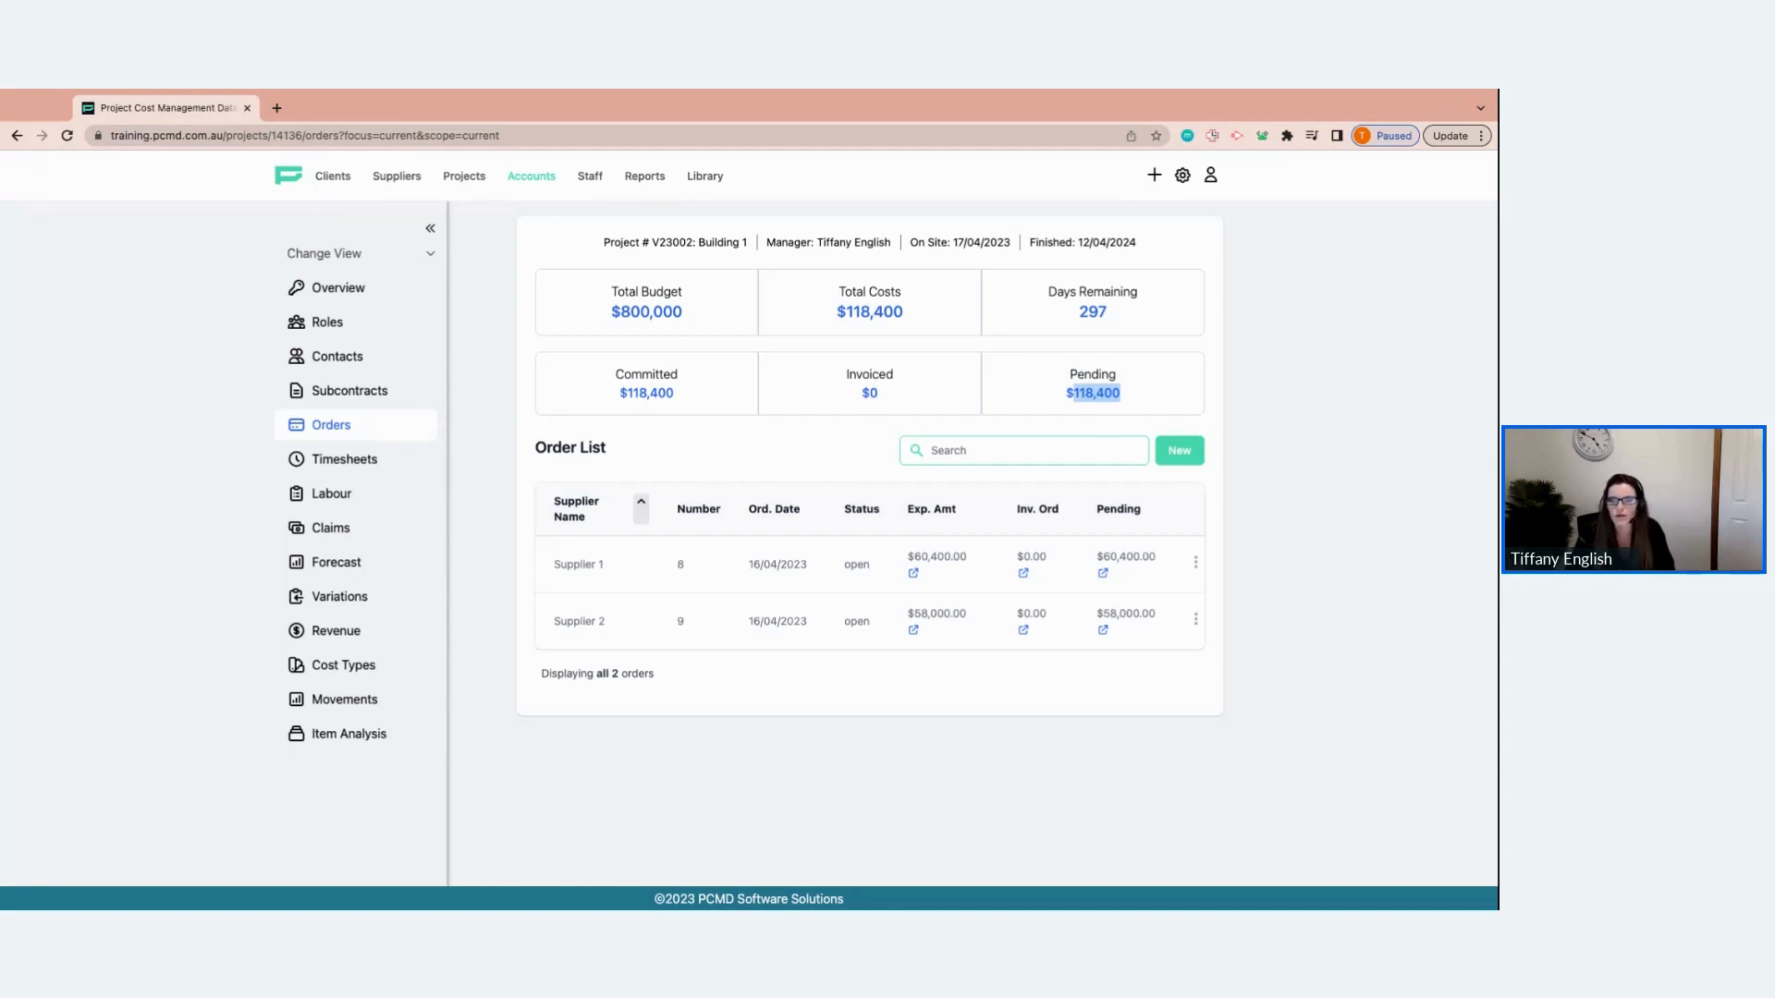
click(964, 404)
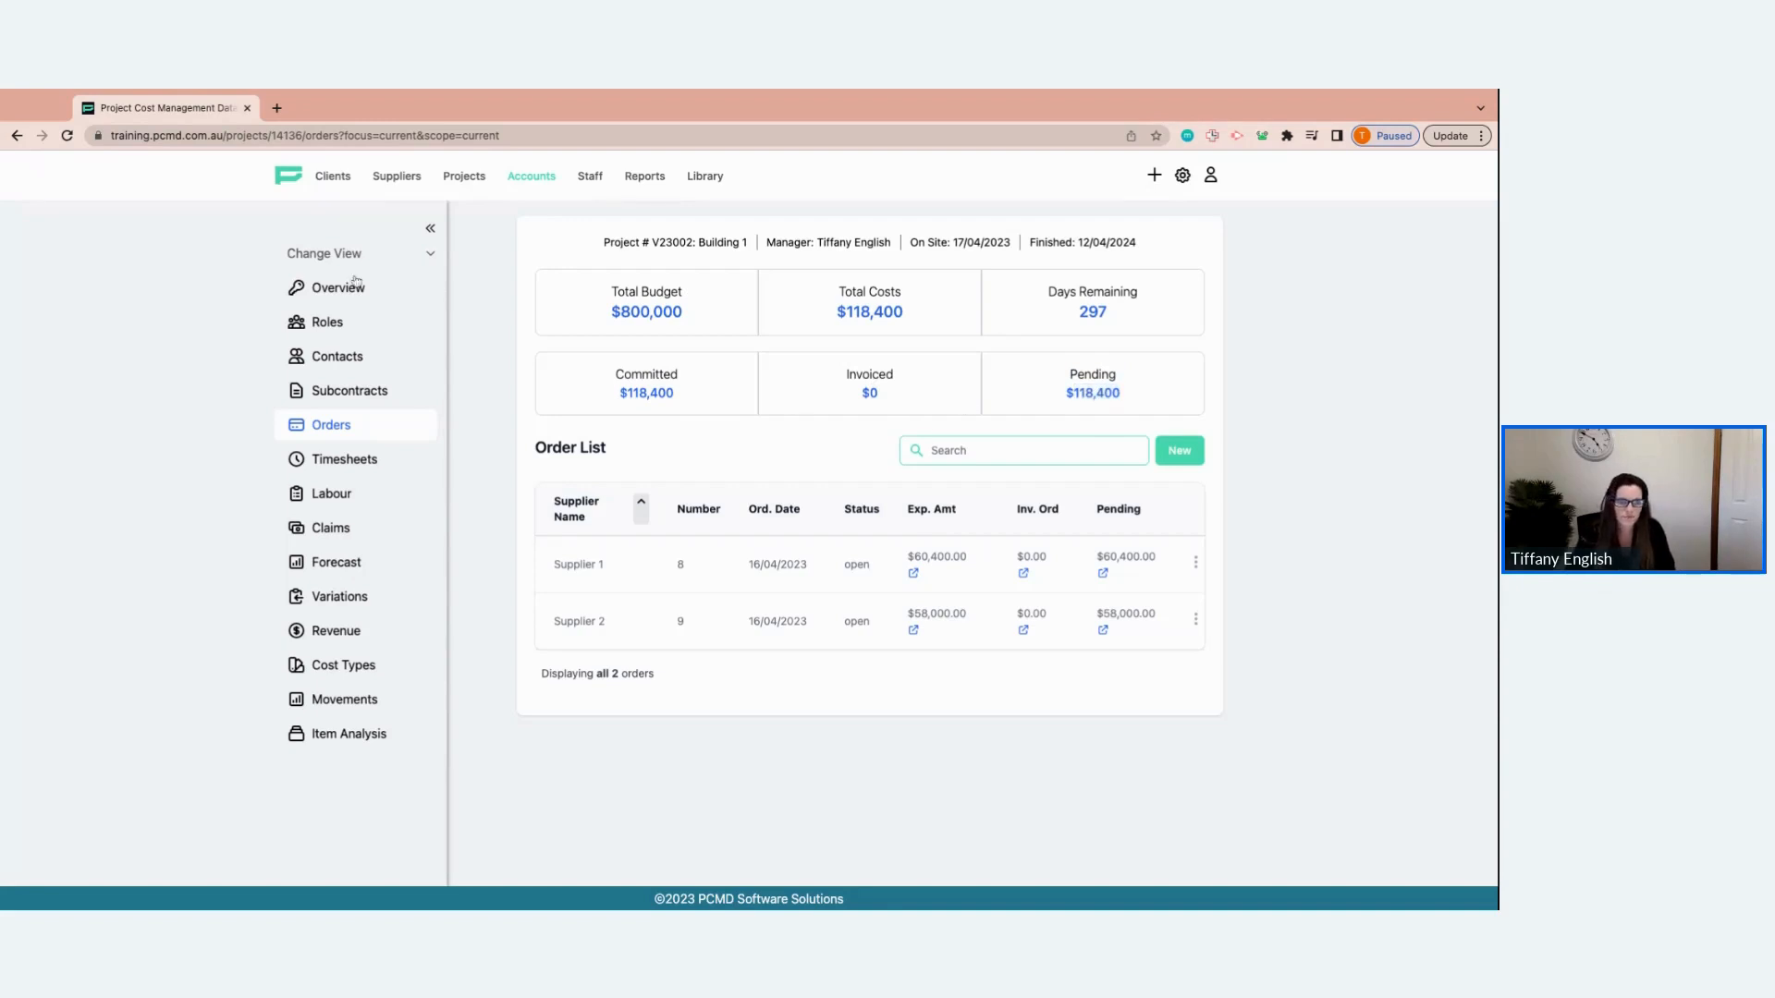
Collapse the project navigation and start a new order for Supplier 1 with the order date 20/06/2023.
click(432, 229)
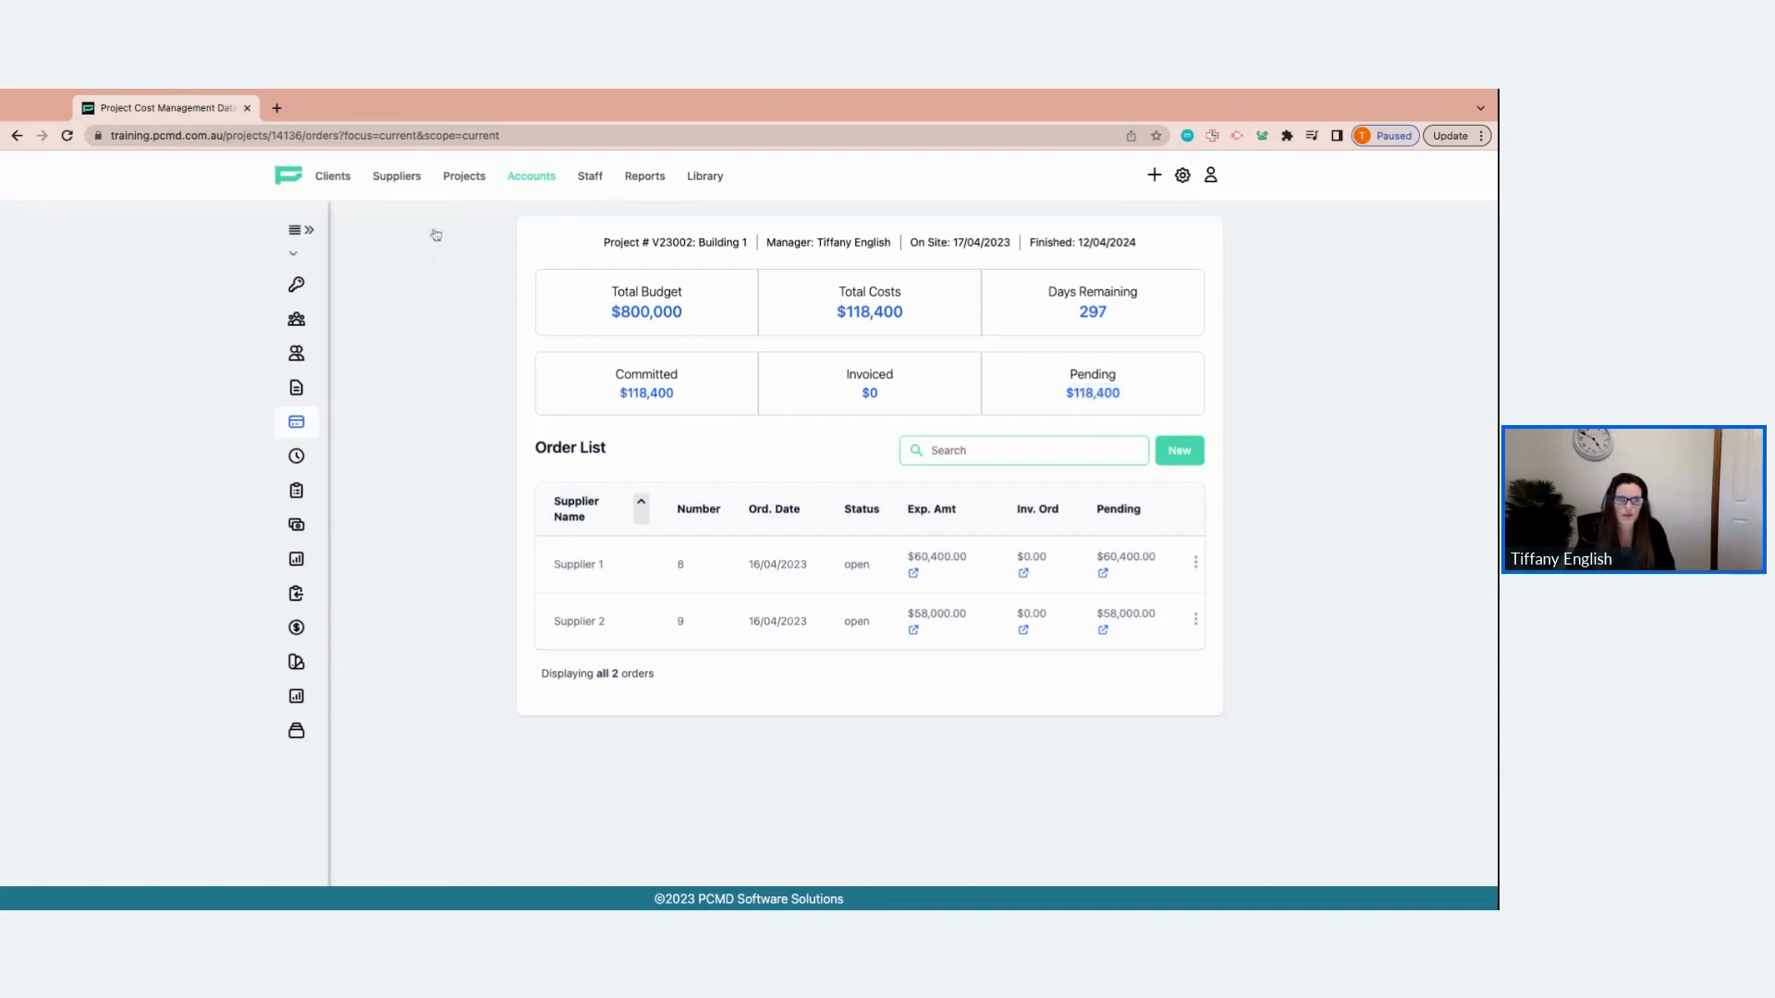
click(1177, 454)
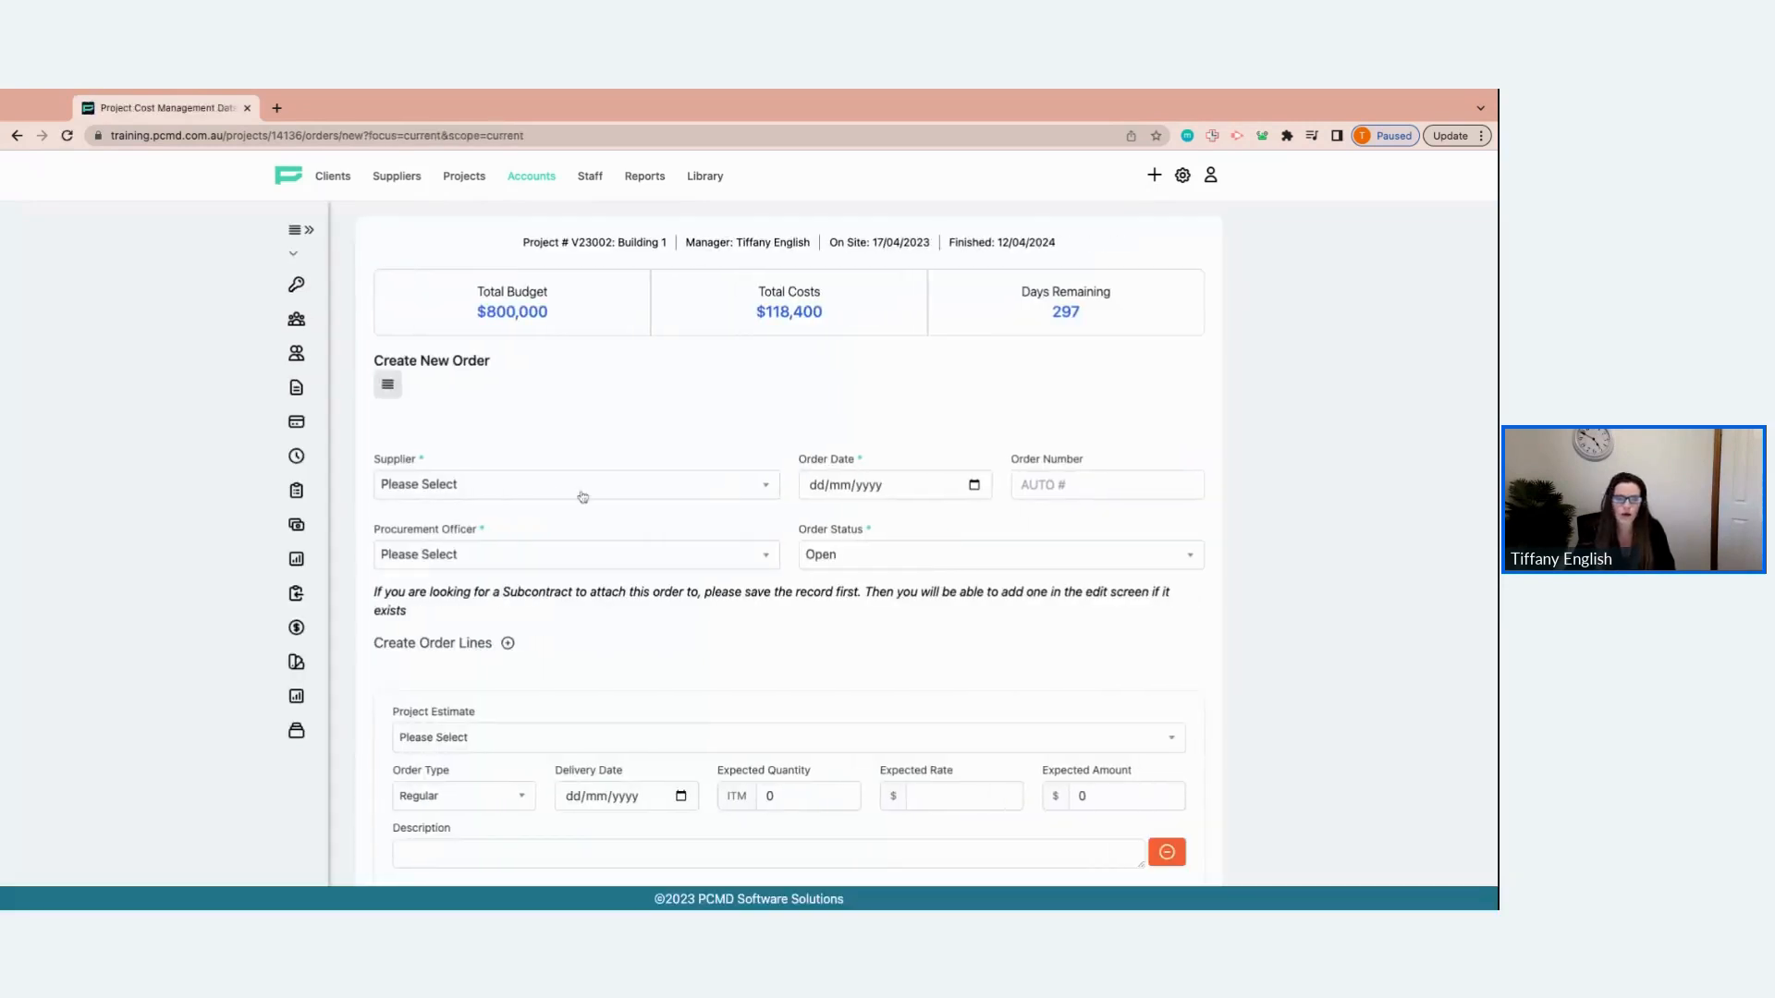
click(582, 491)
click(531, 590)
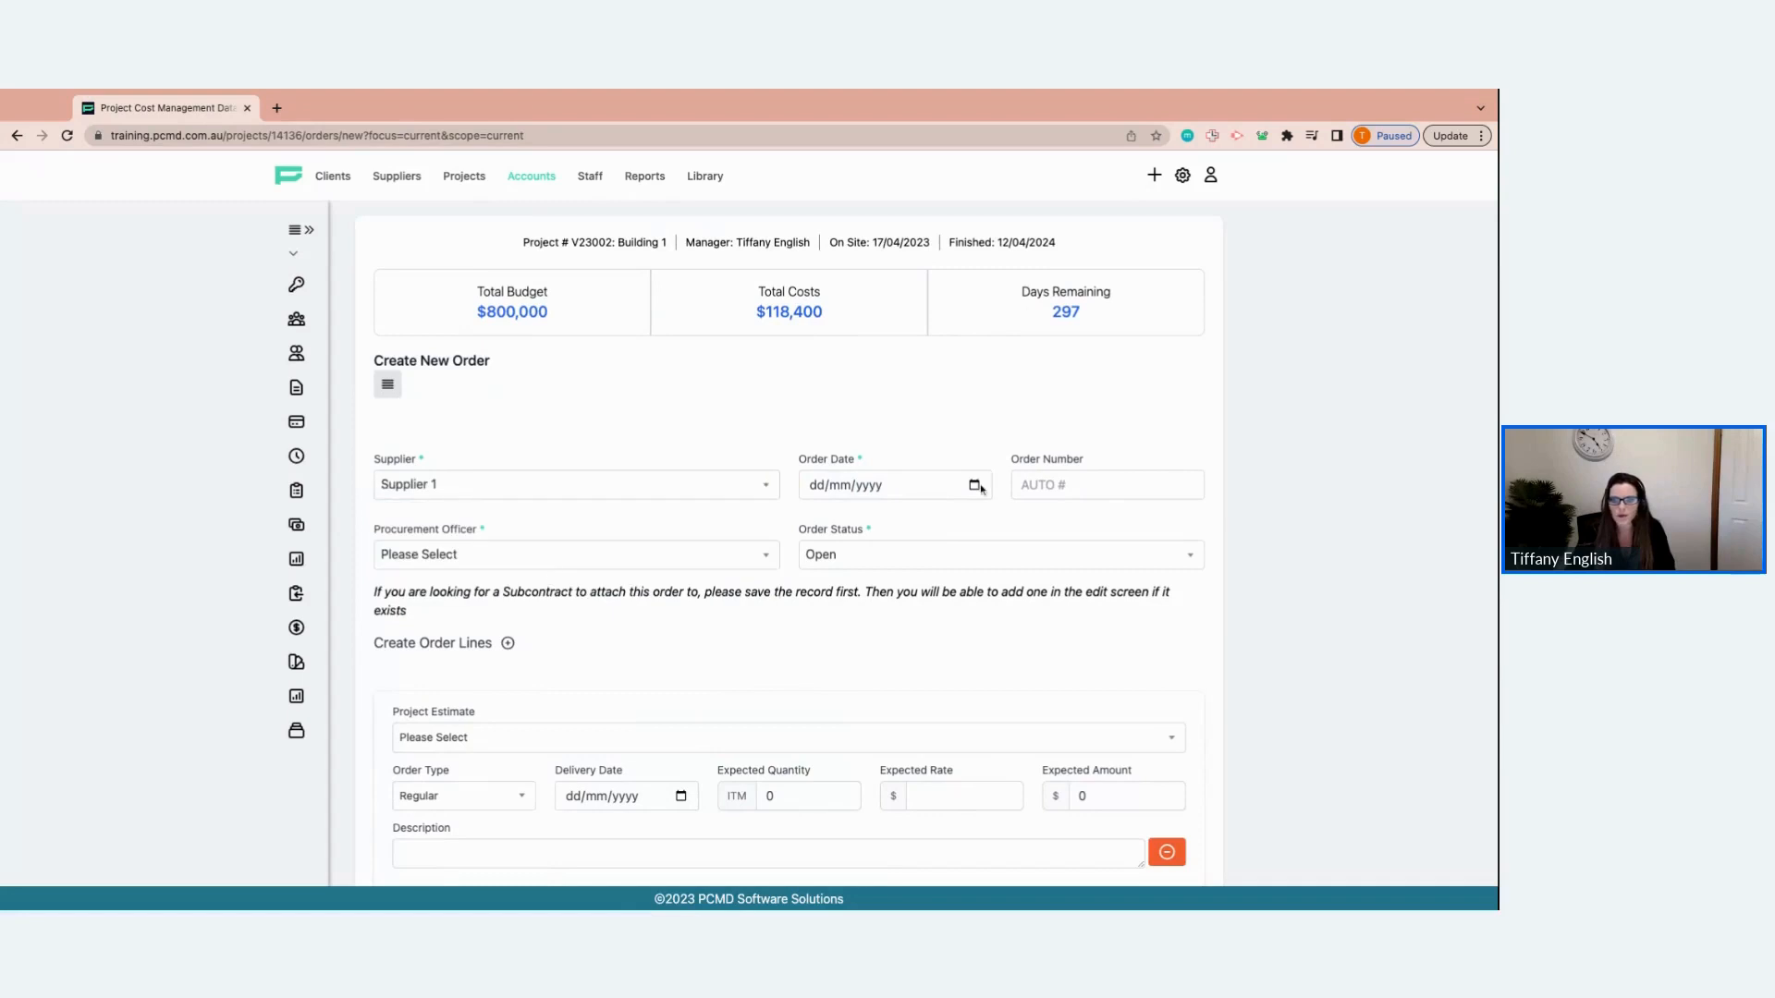
click(975, 487)
click(972, 542)
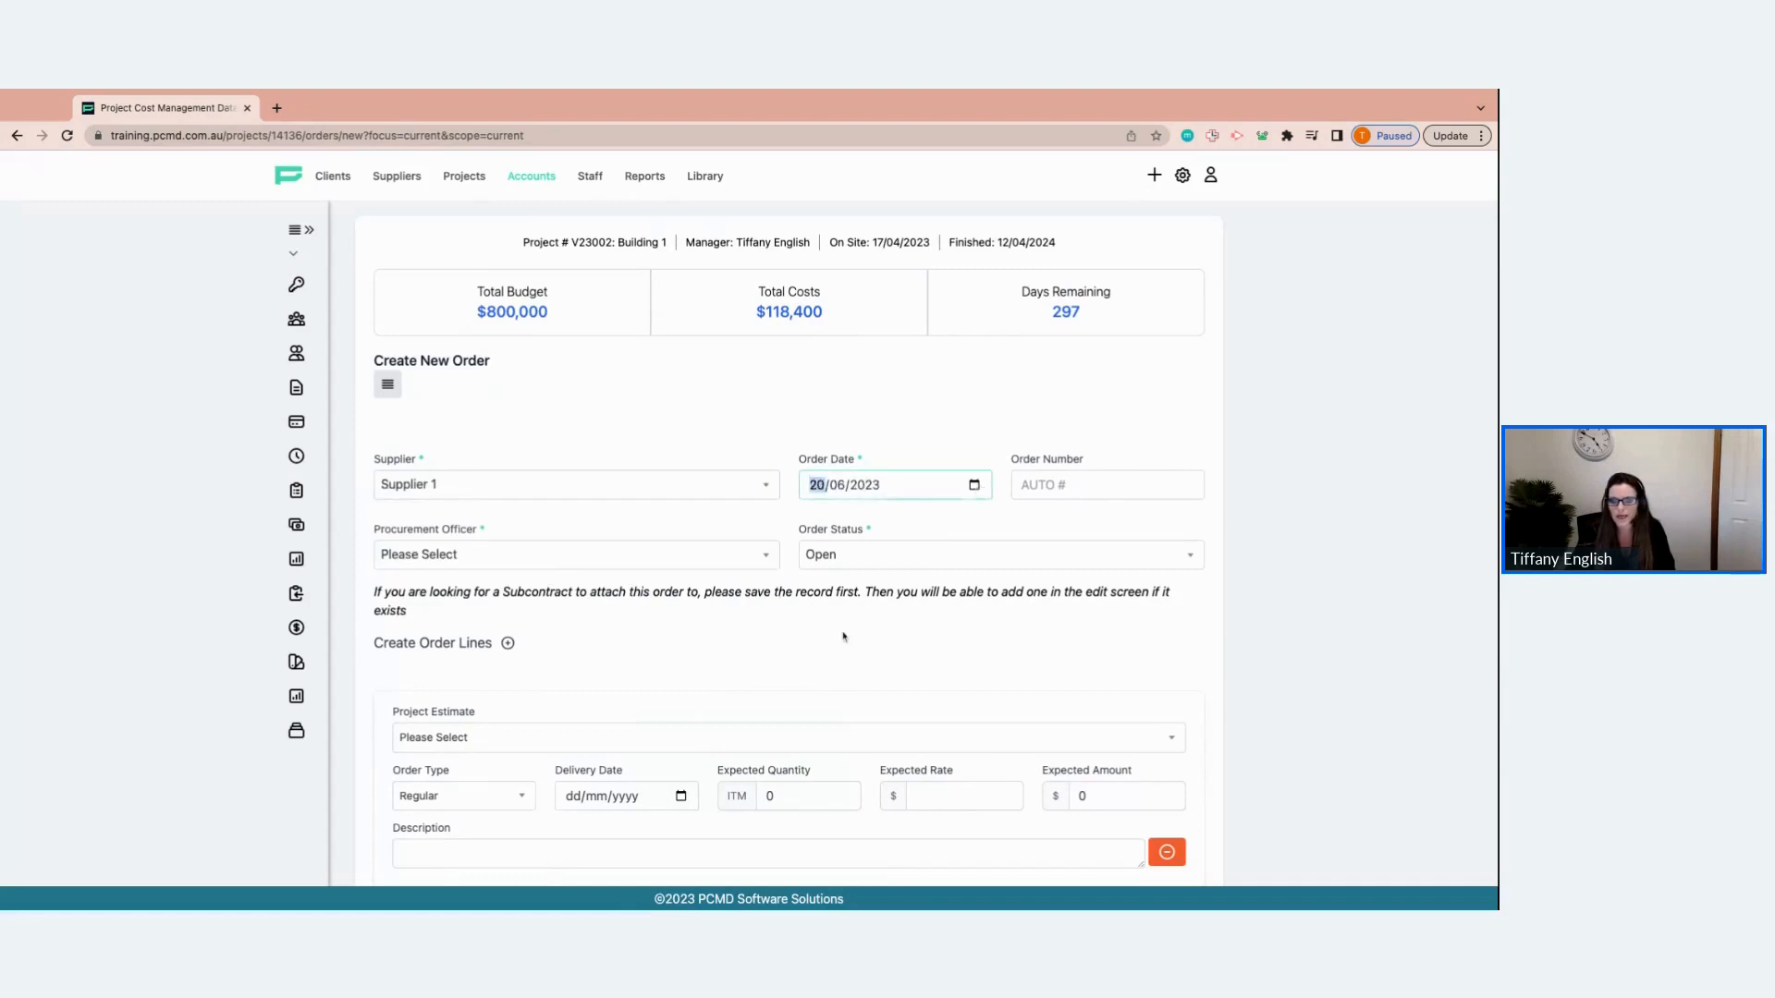
Assign the procurement officer with the $1,000,000.00 purchase limit and set the order status to Open.
click(549, 569)
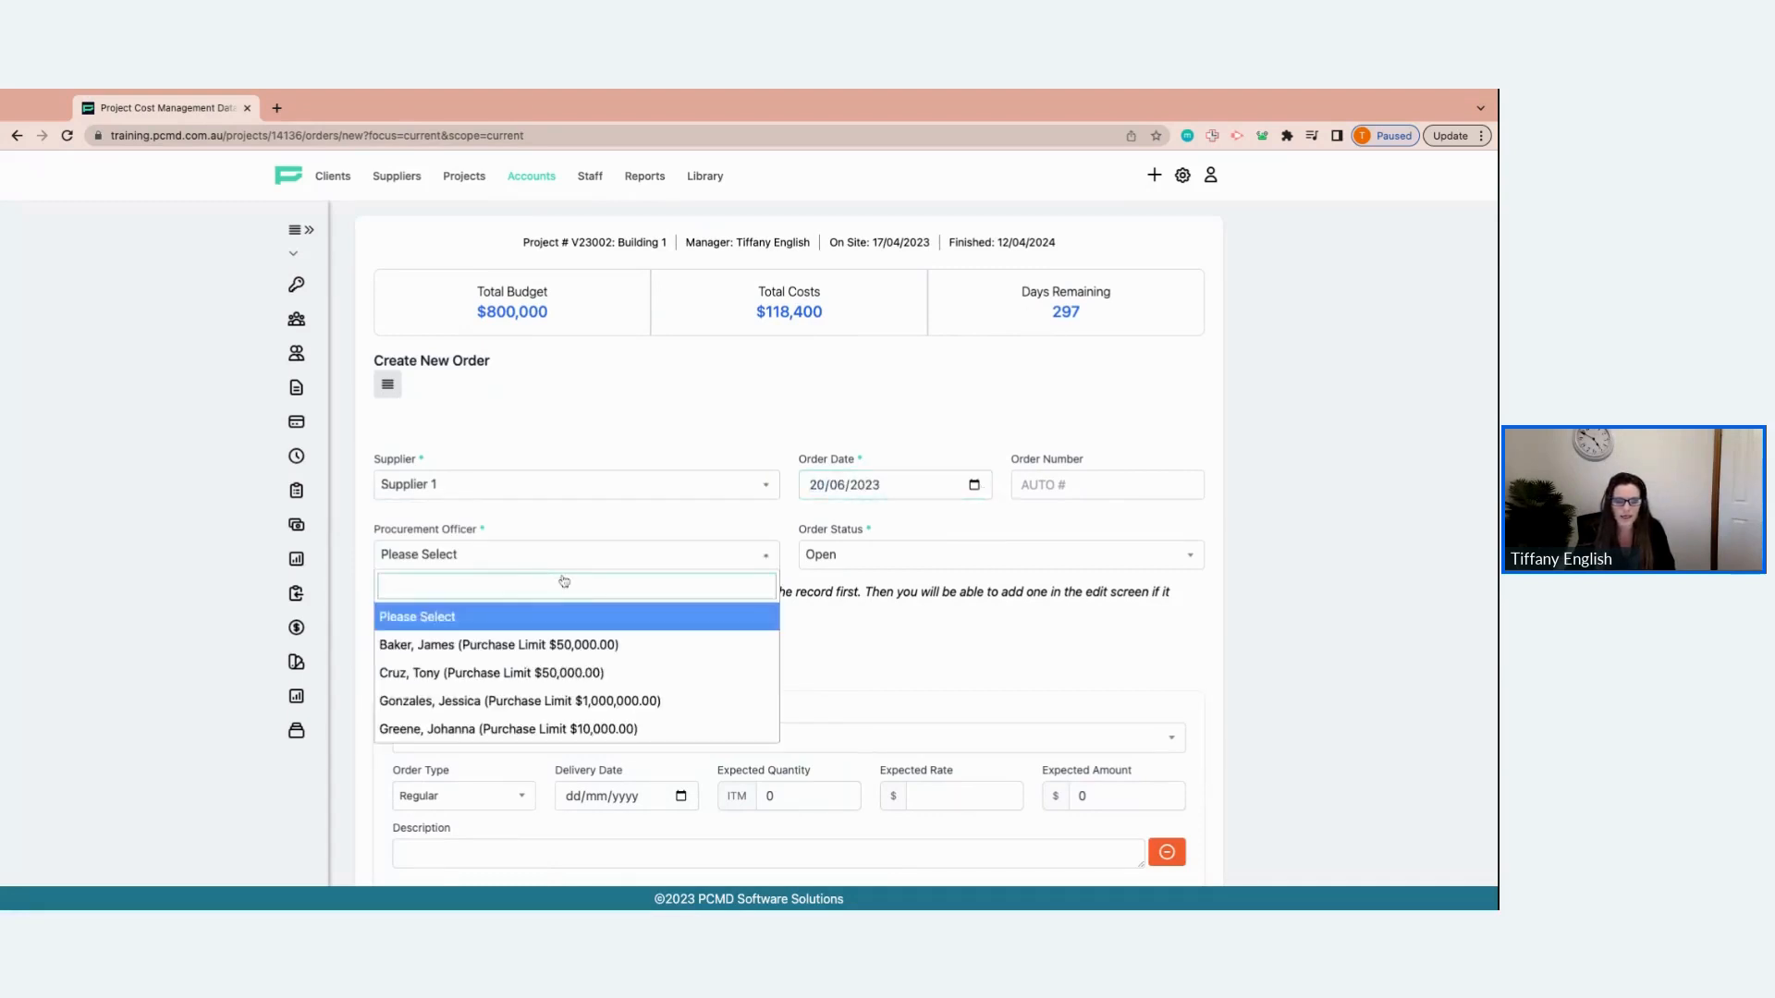
scroll(552, 668, down, 1)
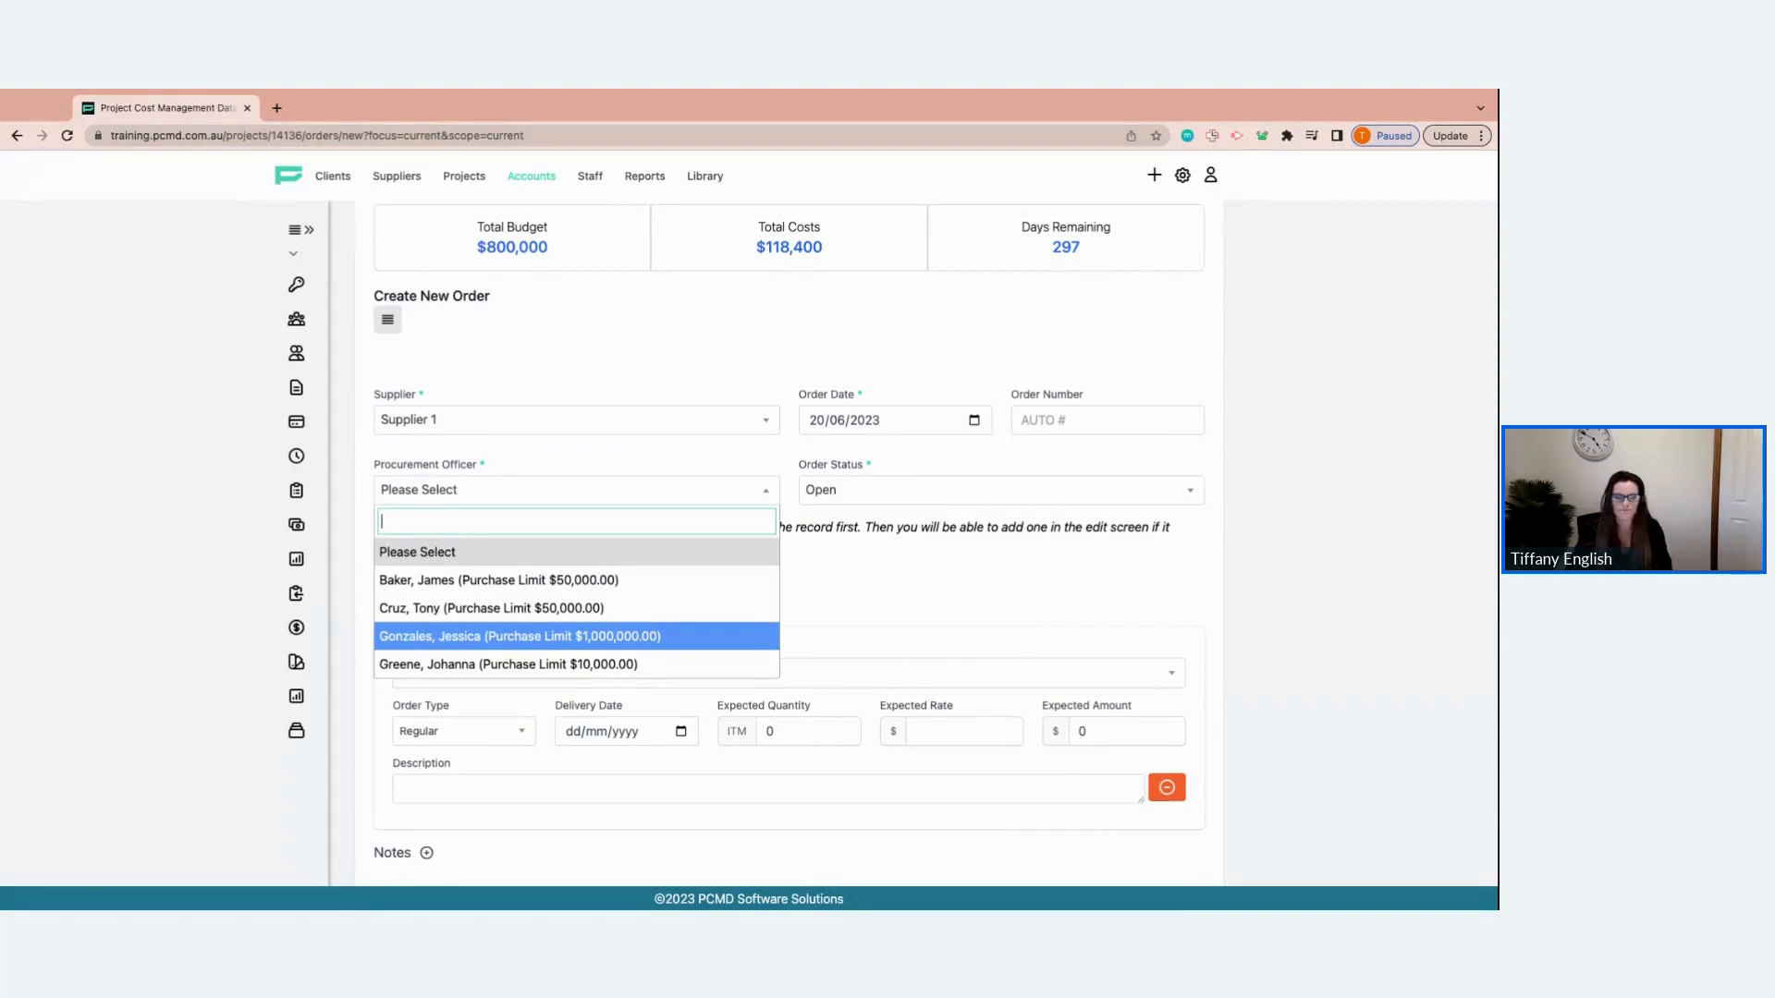
key(Return)
click(929, 488)
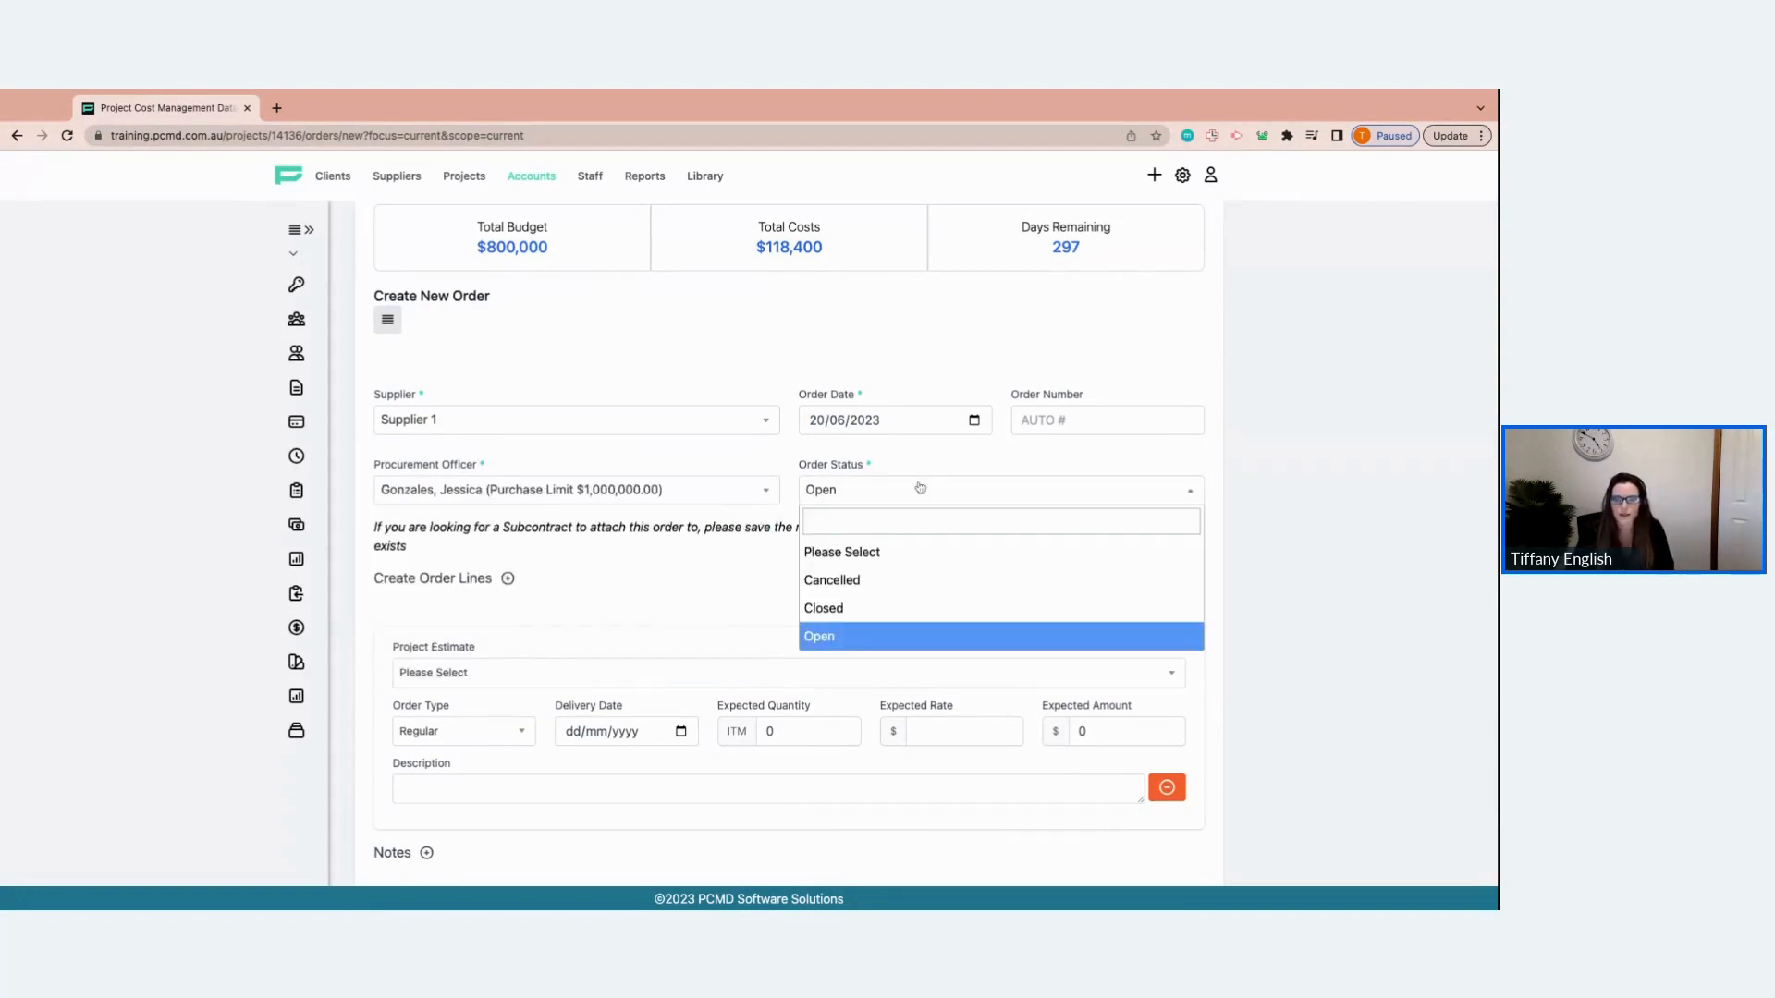
click(845, 637)
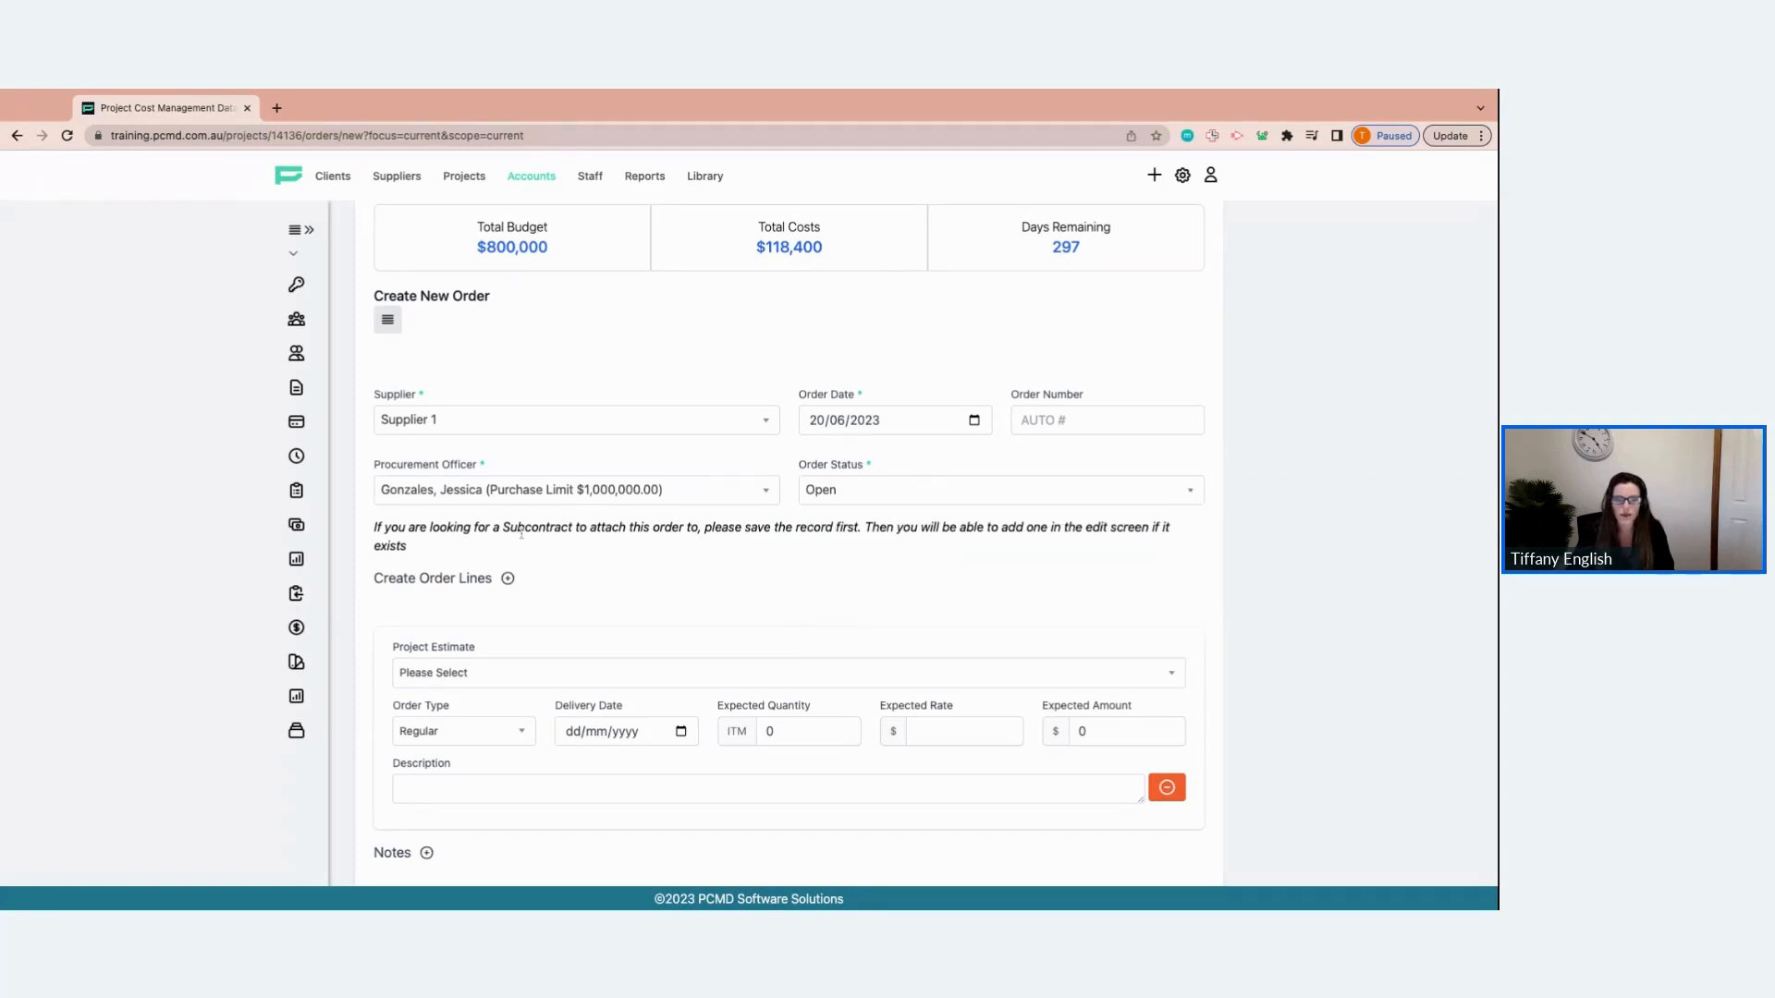
Read the note about attaching a subcontract to the order.
triple_click(572, 534)
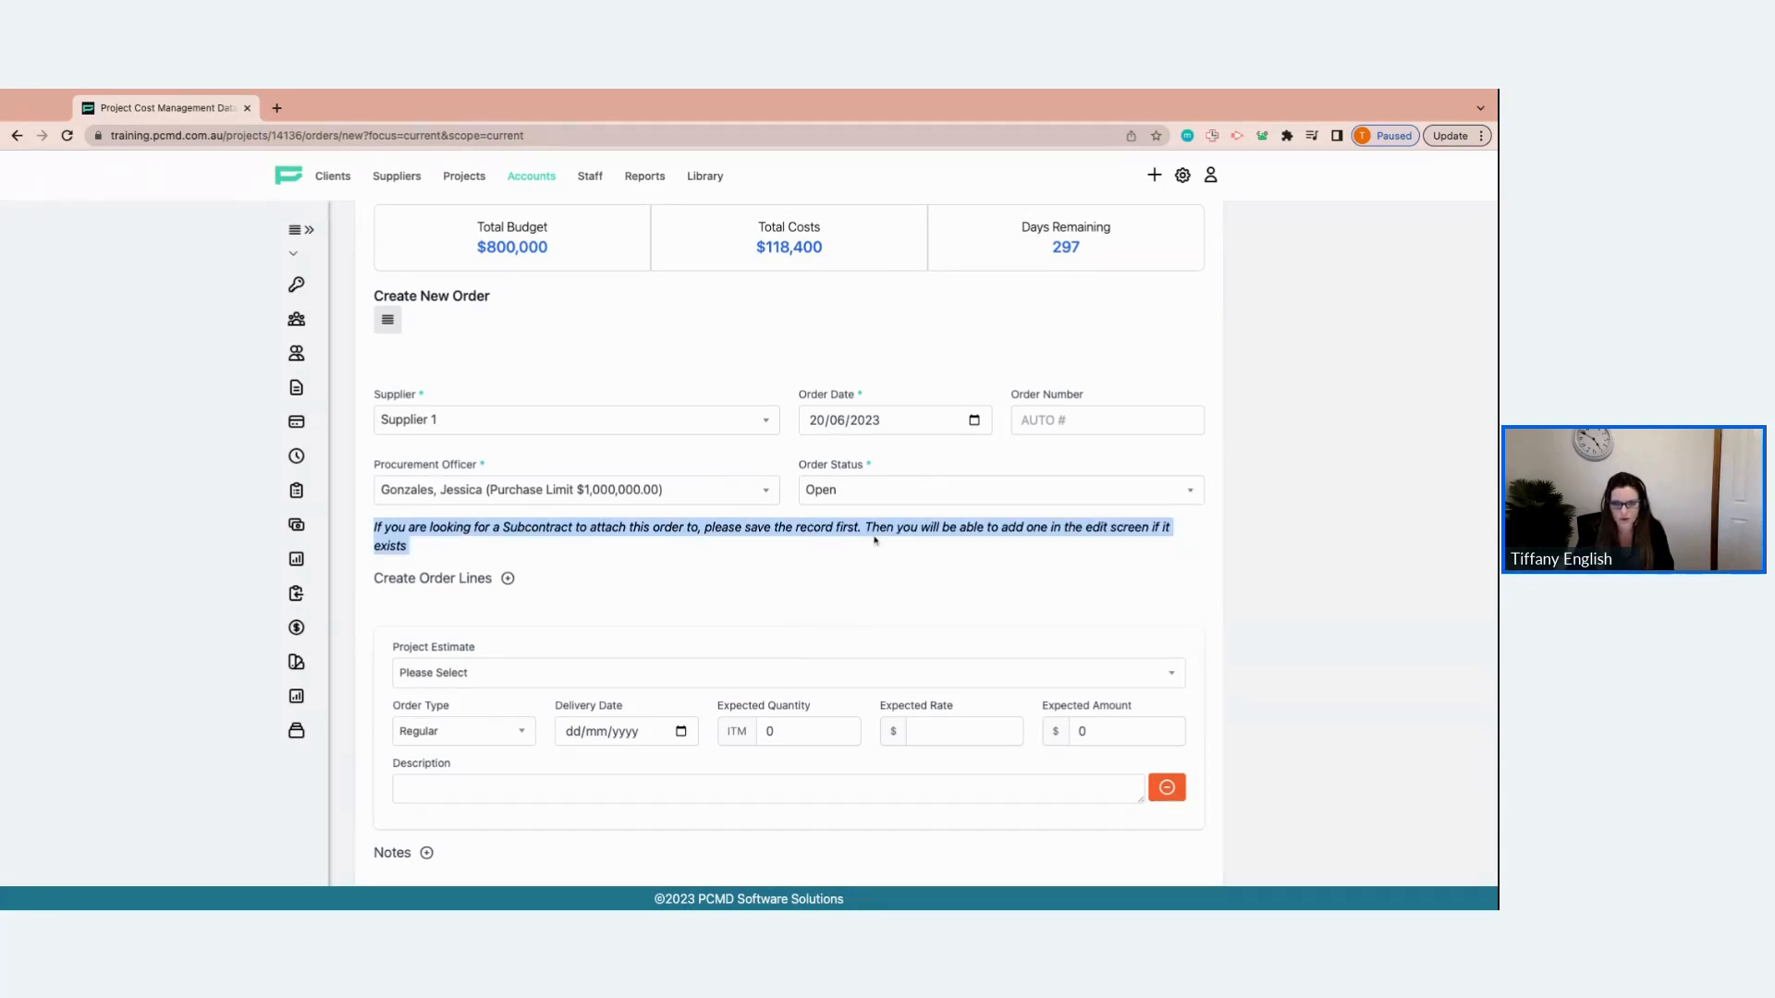
triple_click(931, 530)
click(934, 559)
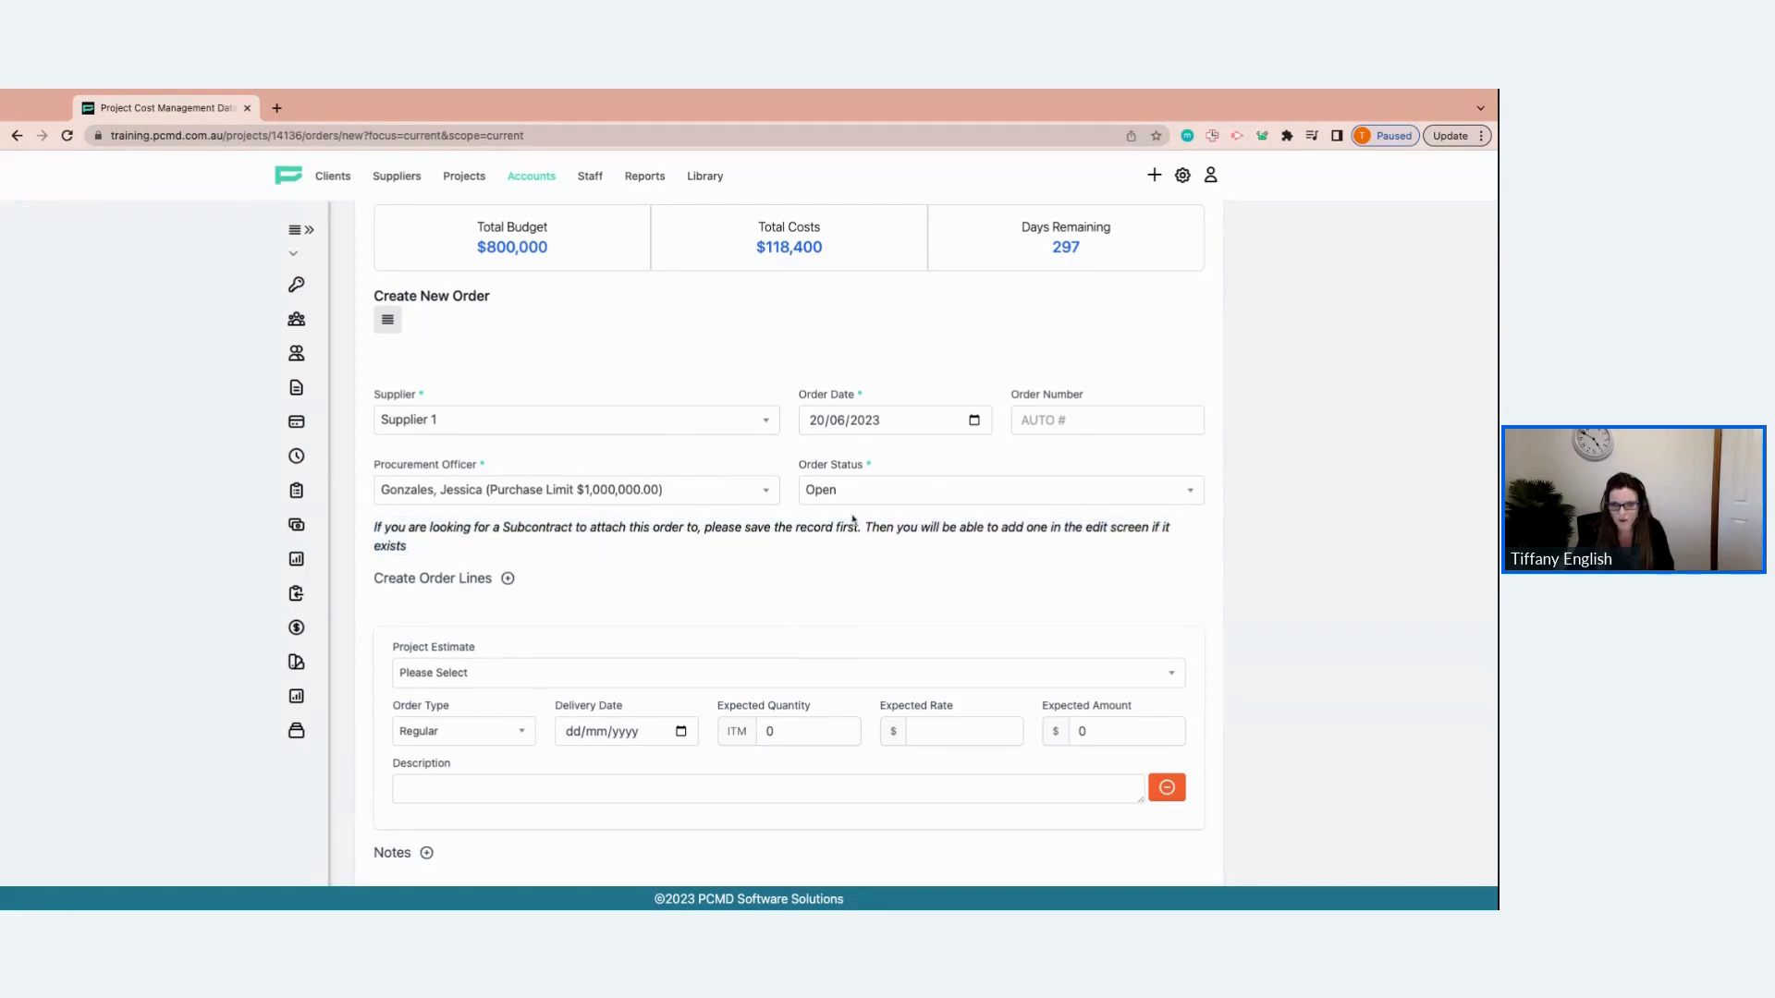
Add a second order line to the new order.
scroll(841, 541, down, 2)
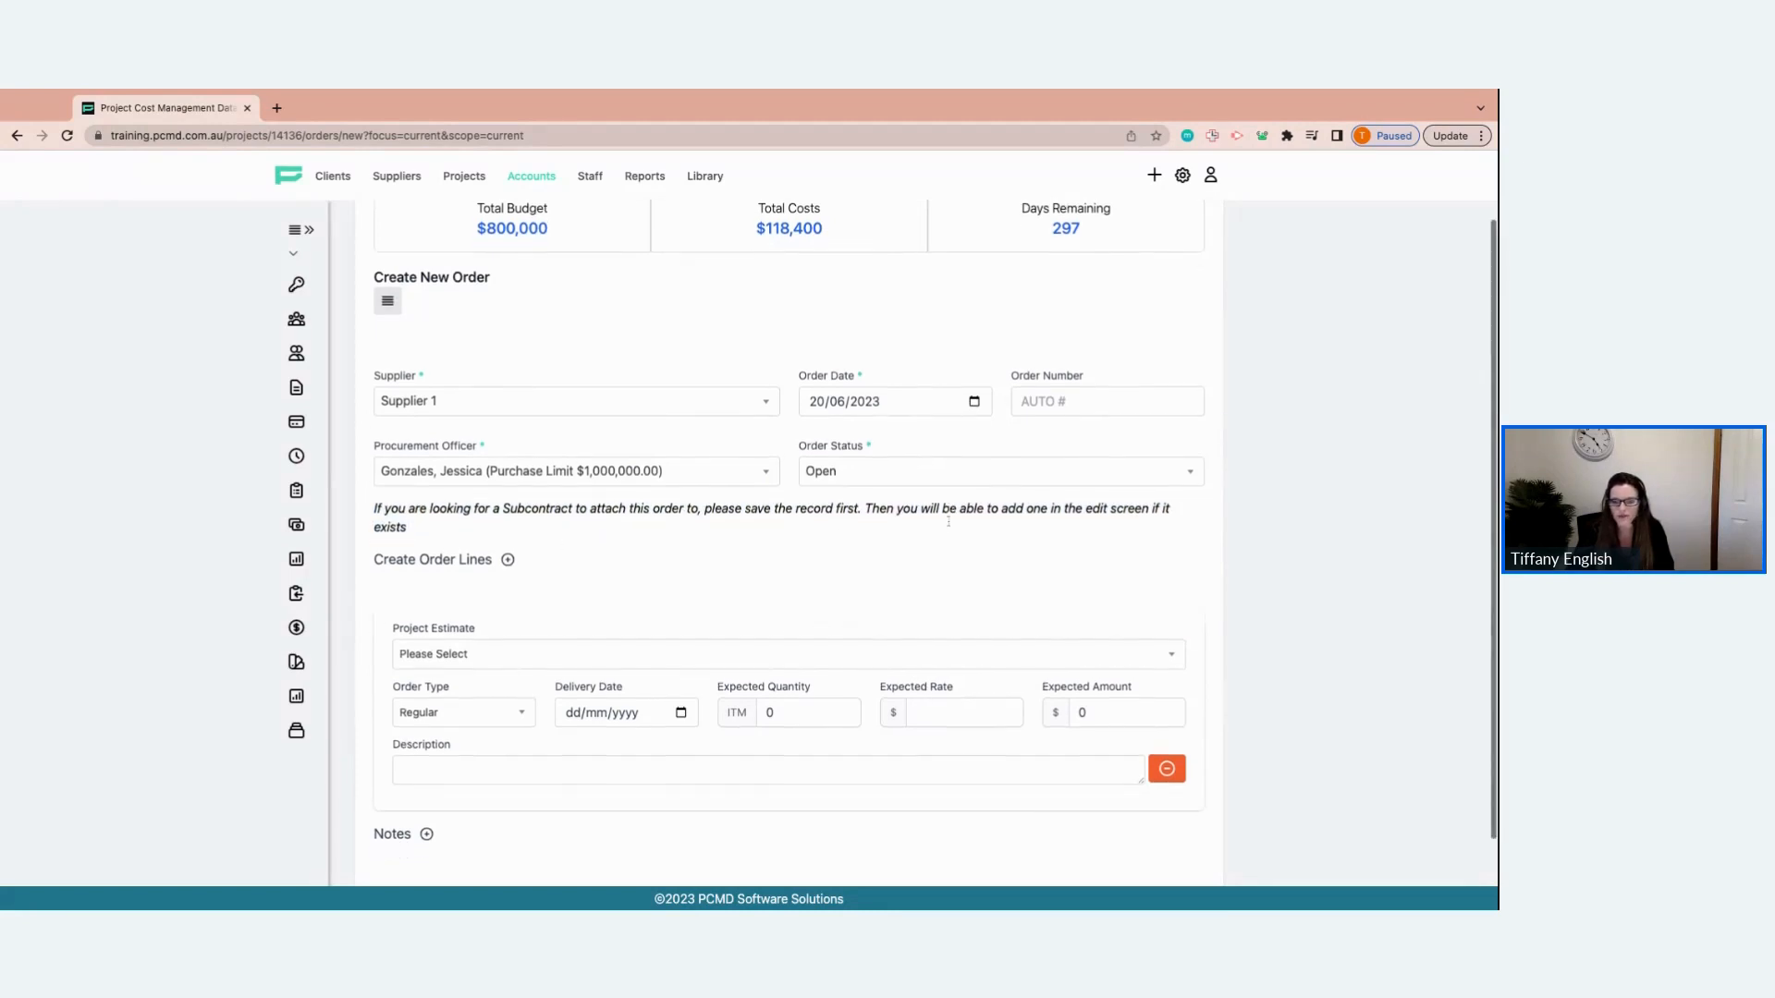
scroll(948, 521, down, 1)
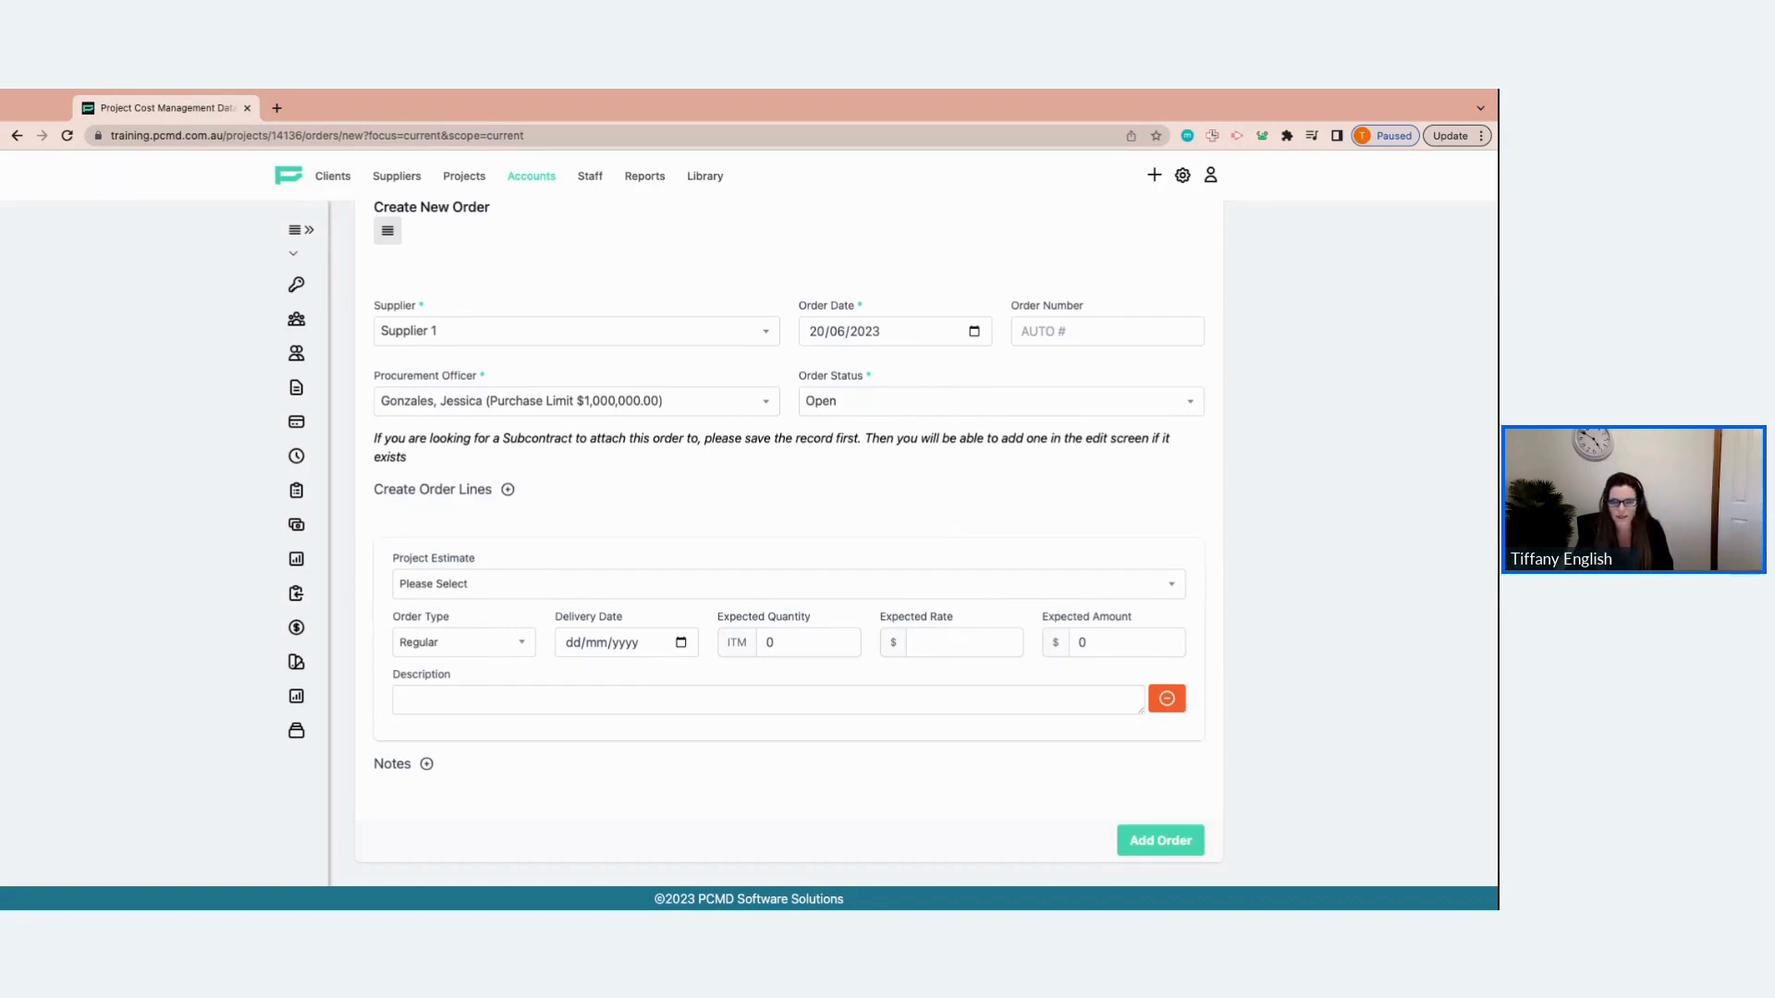
scroll(598, 650, down, 1)
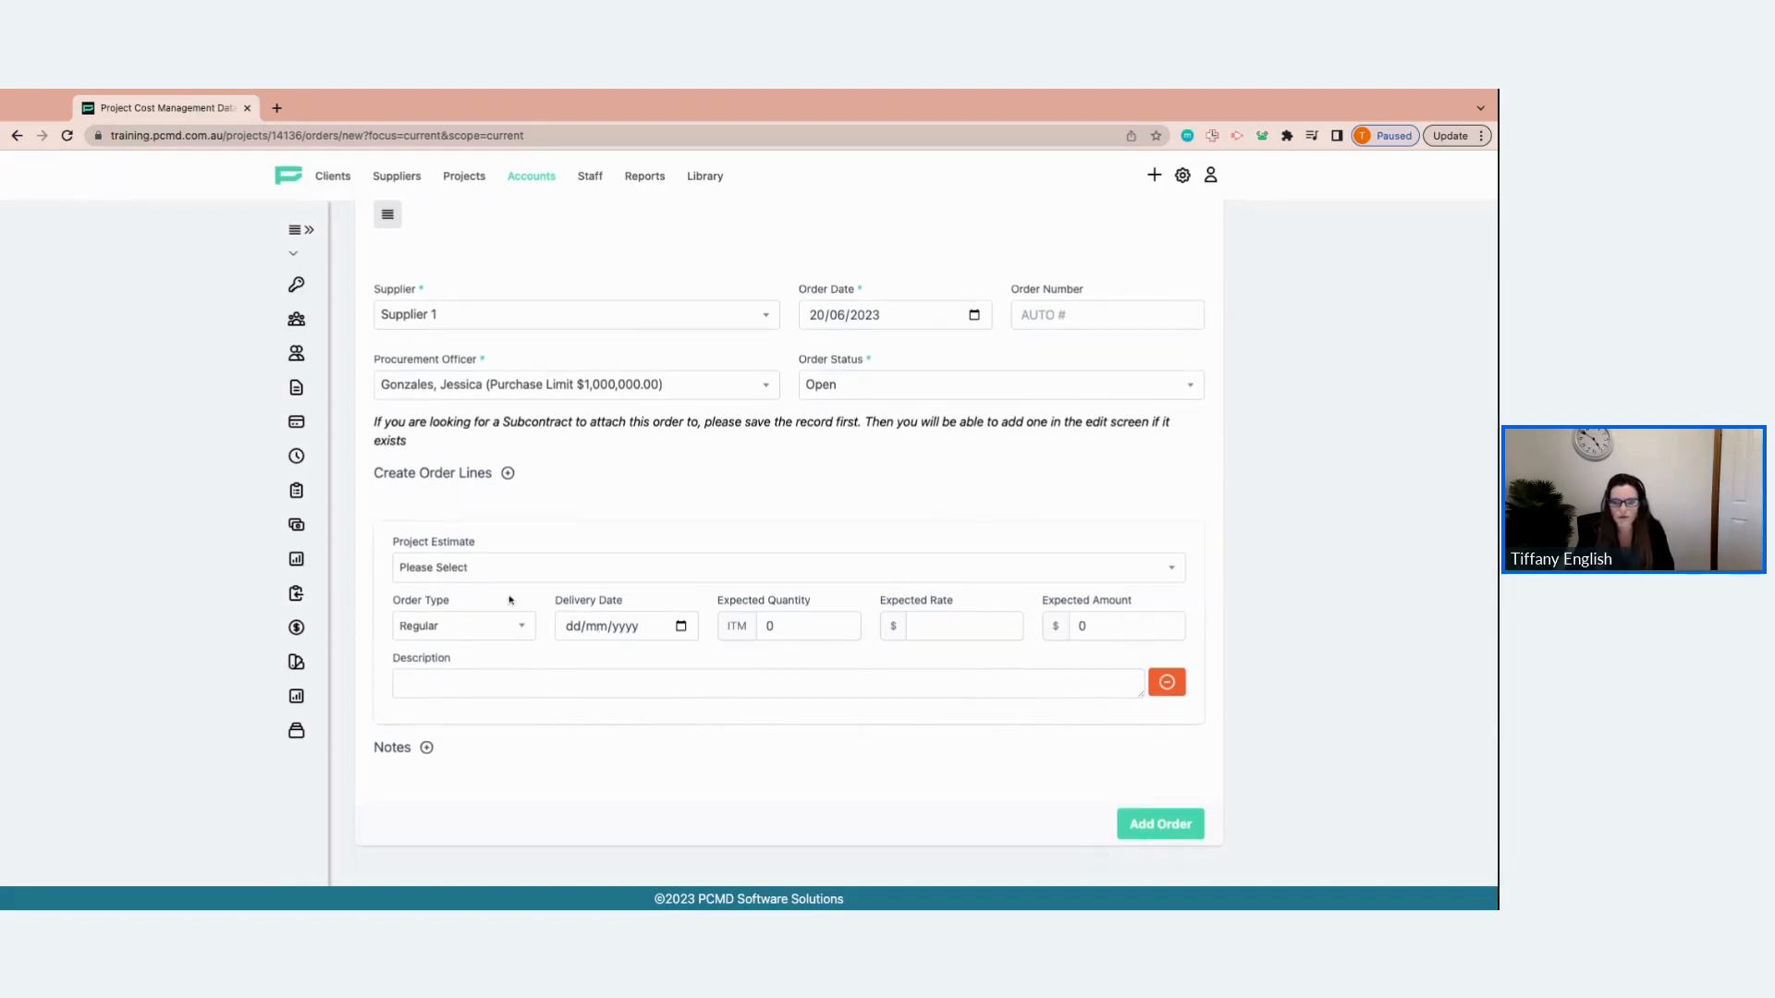
click(507, 472)
scroll(606, 676, down, 3)
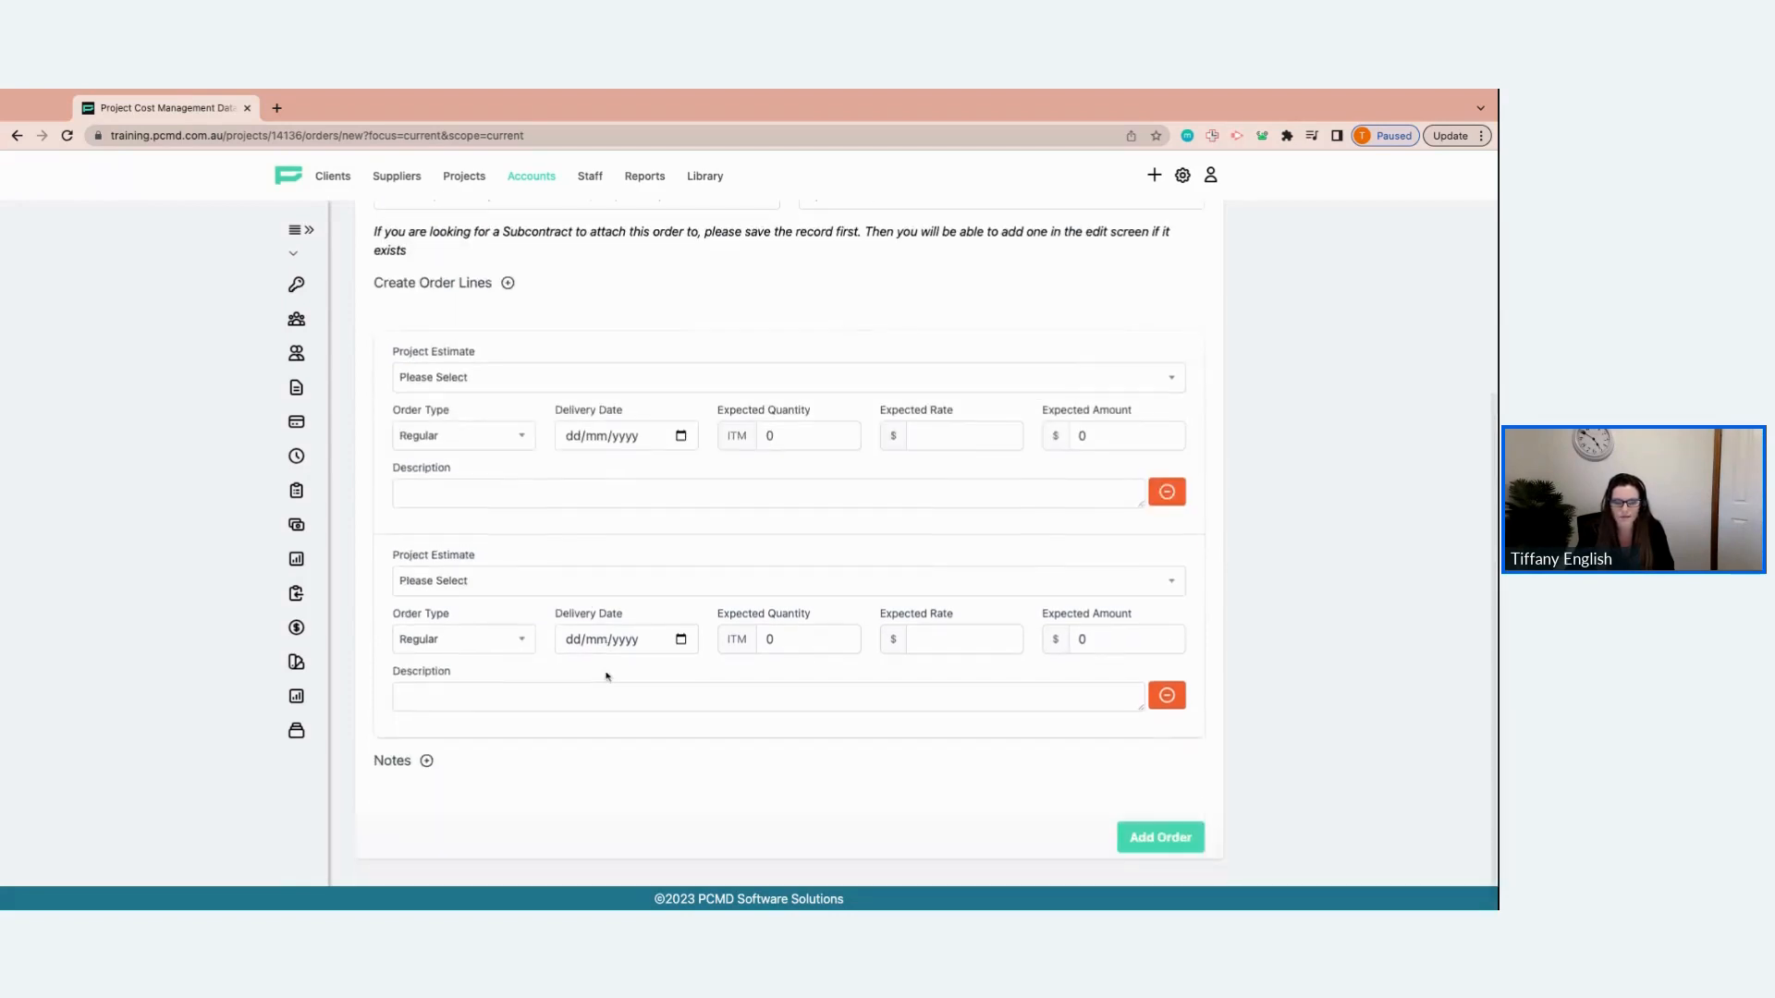
Filter the first order line's project estimates by "mater" and choose 1.2 - Frame - General Materials.
click(510, 377)
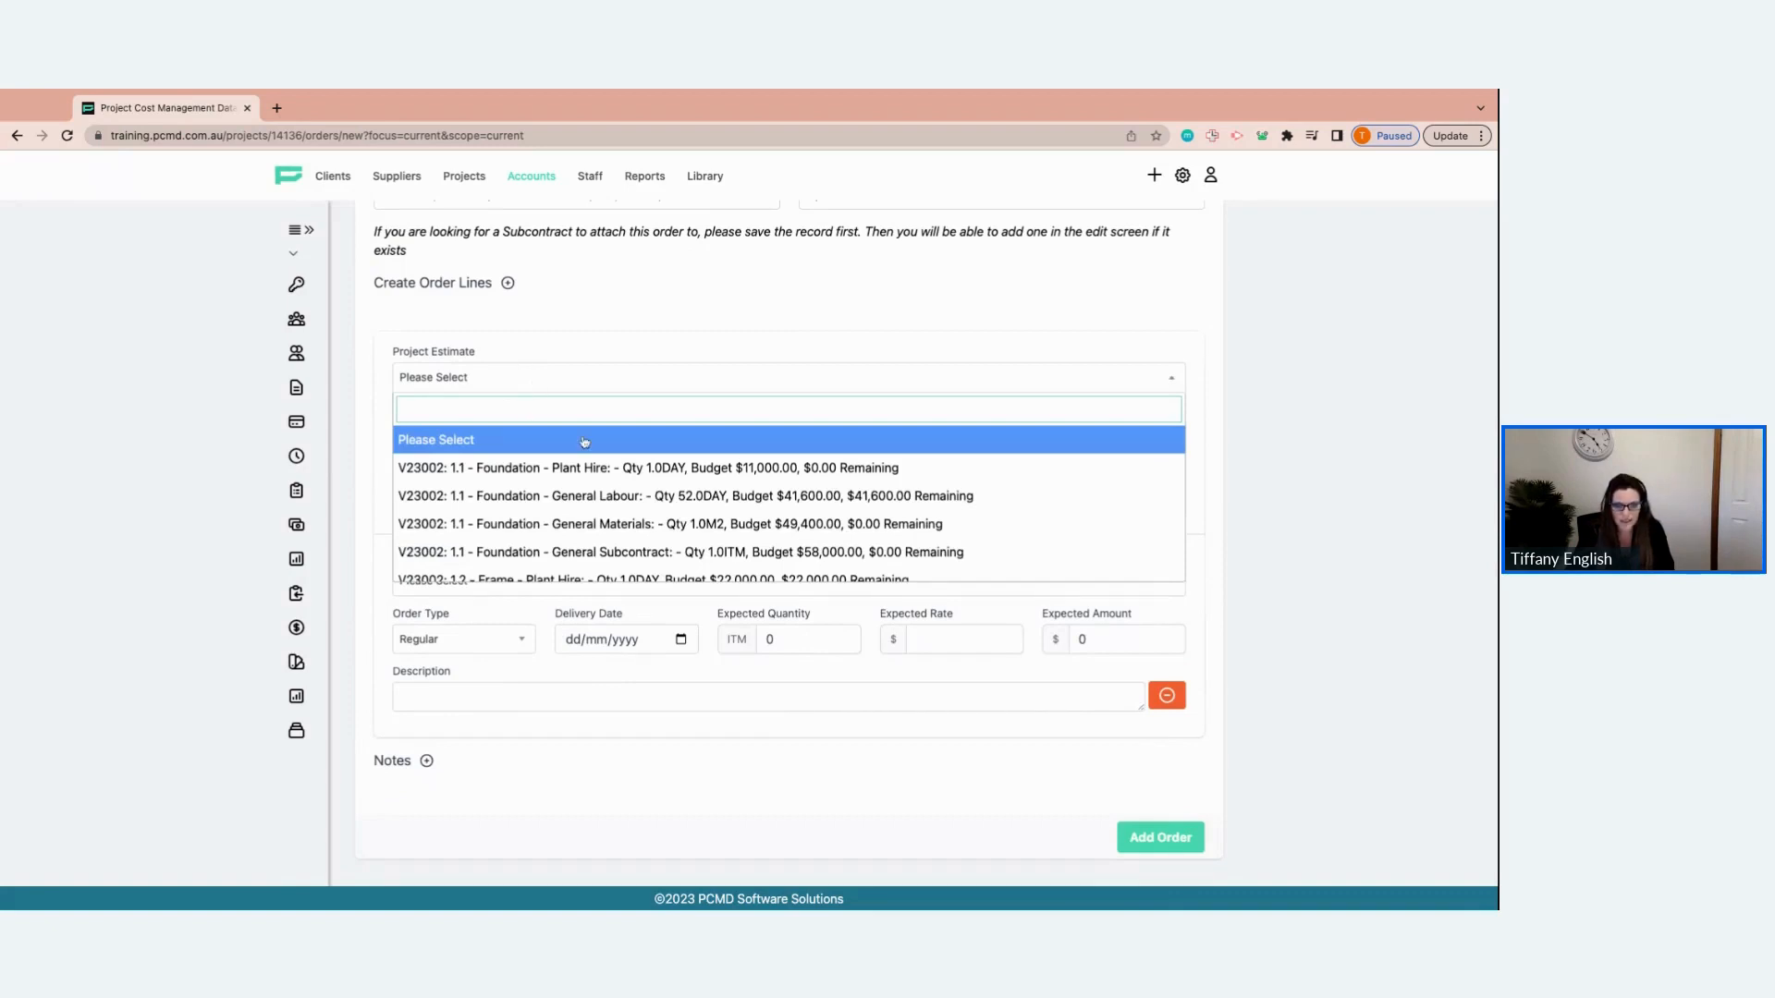
scroll(589, 518, down, 1)
scroll(589, 518, down, 5)
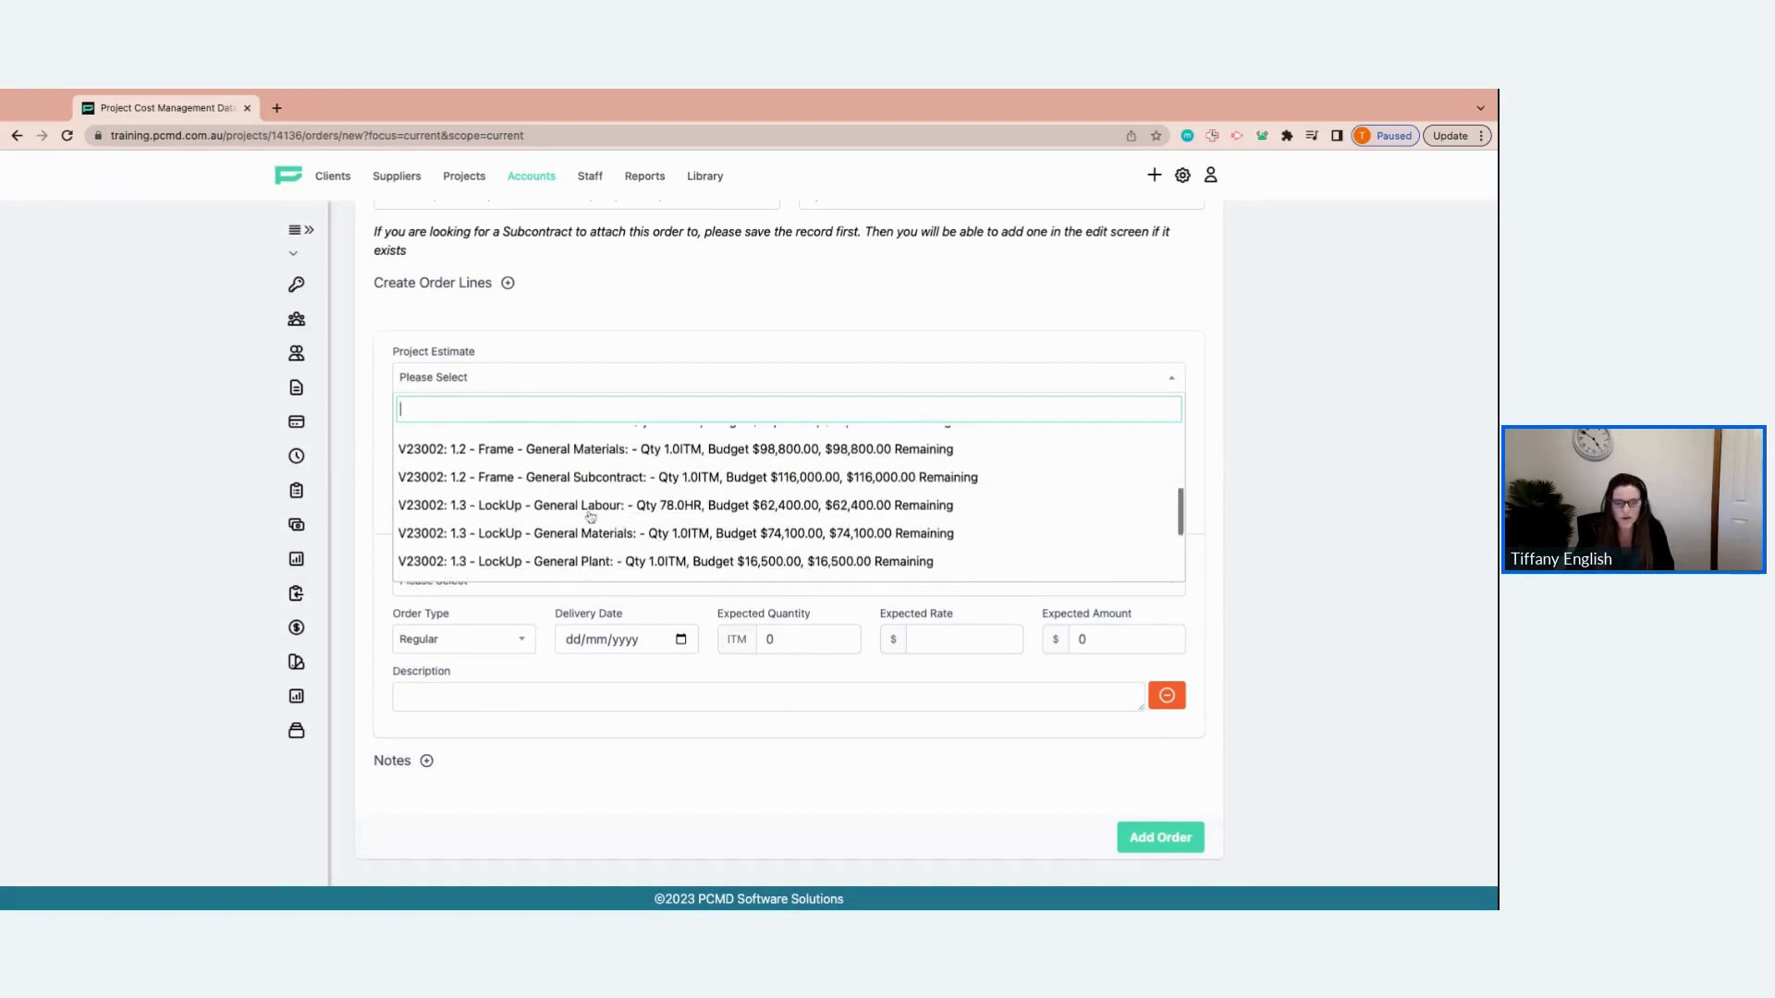
scroll(619, 472, up, 6)
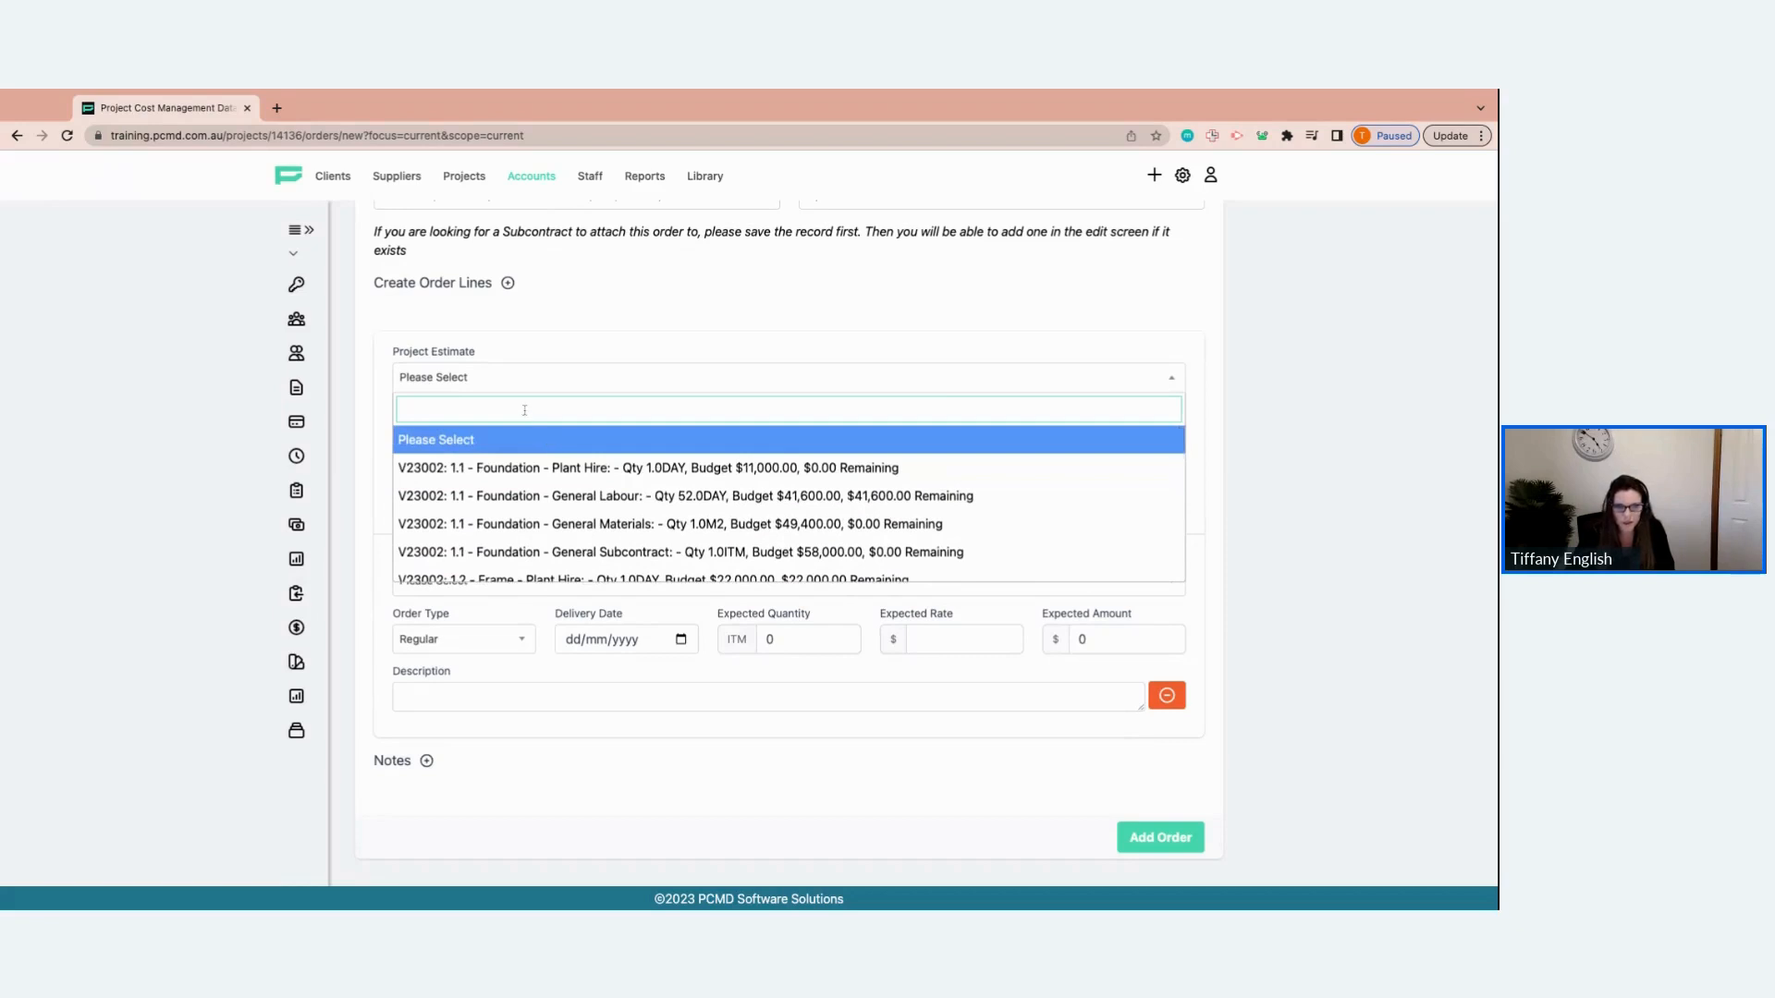
text(mat)
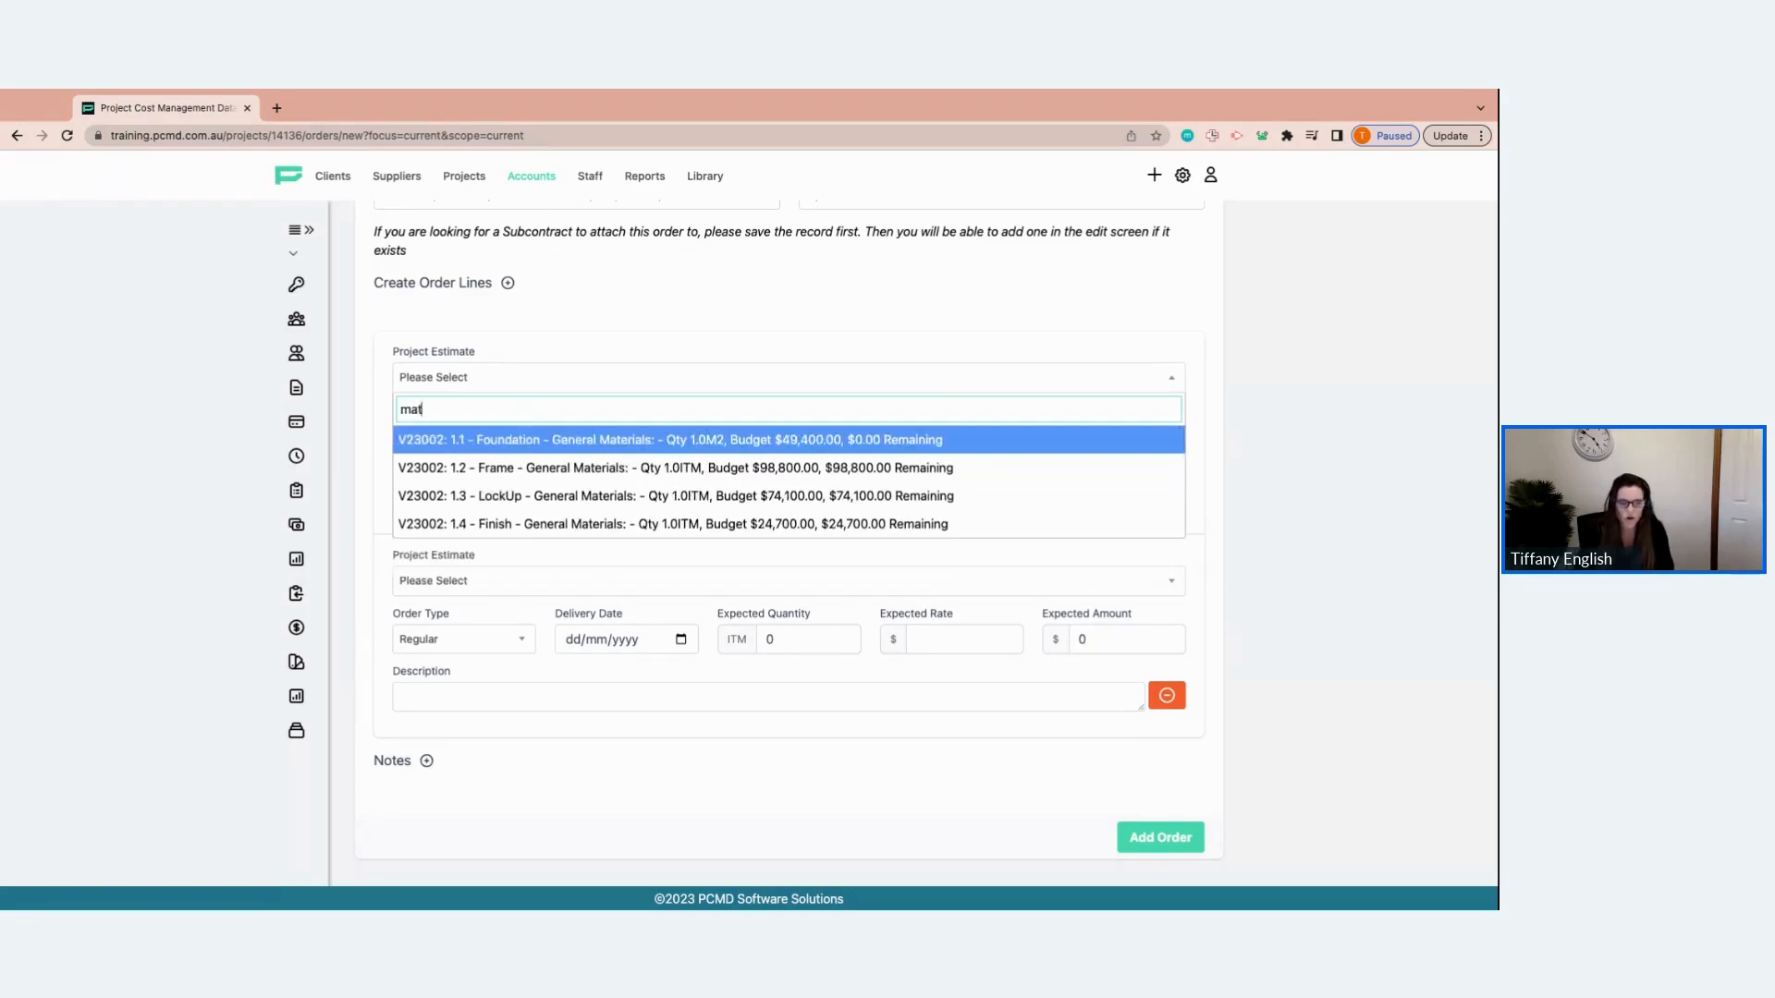
text(er)
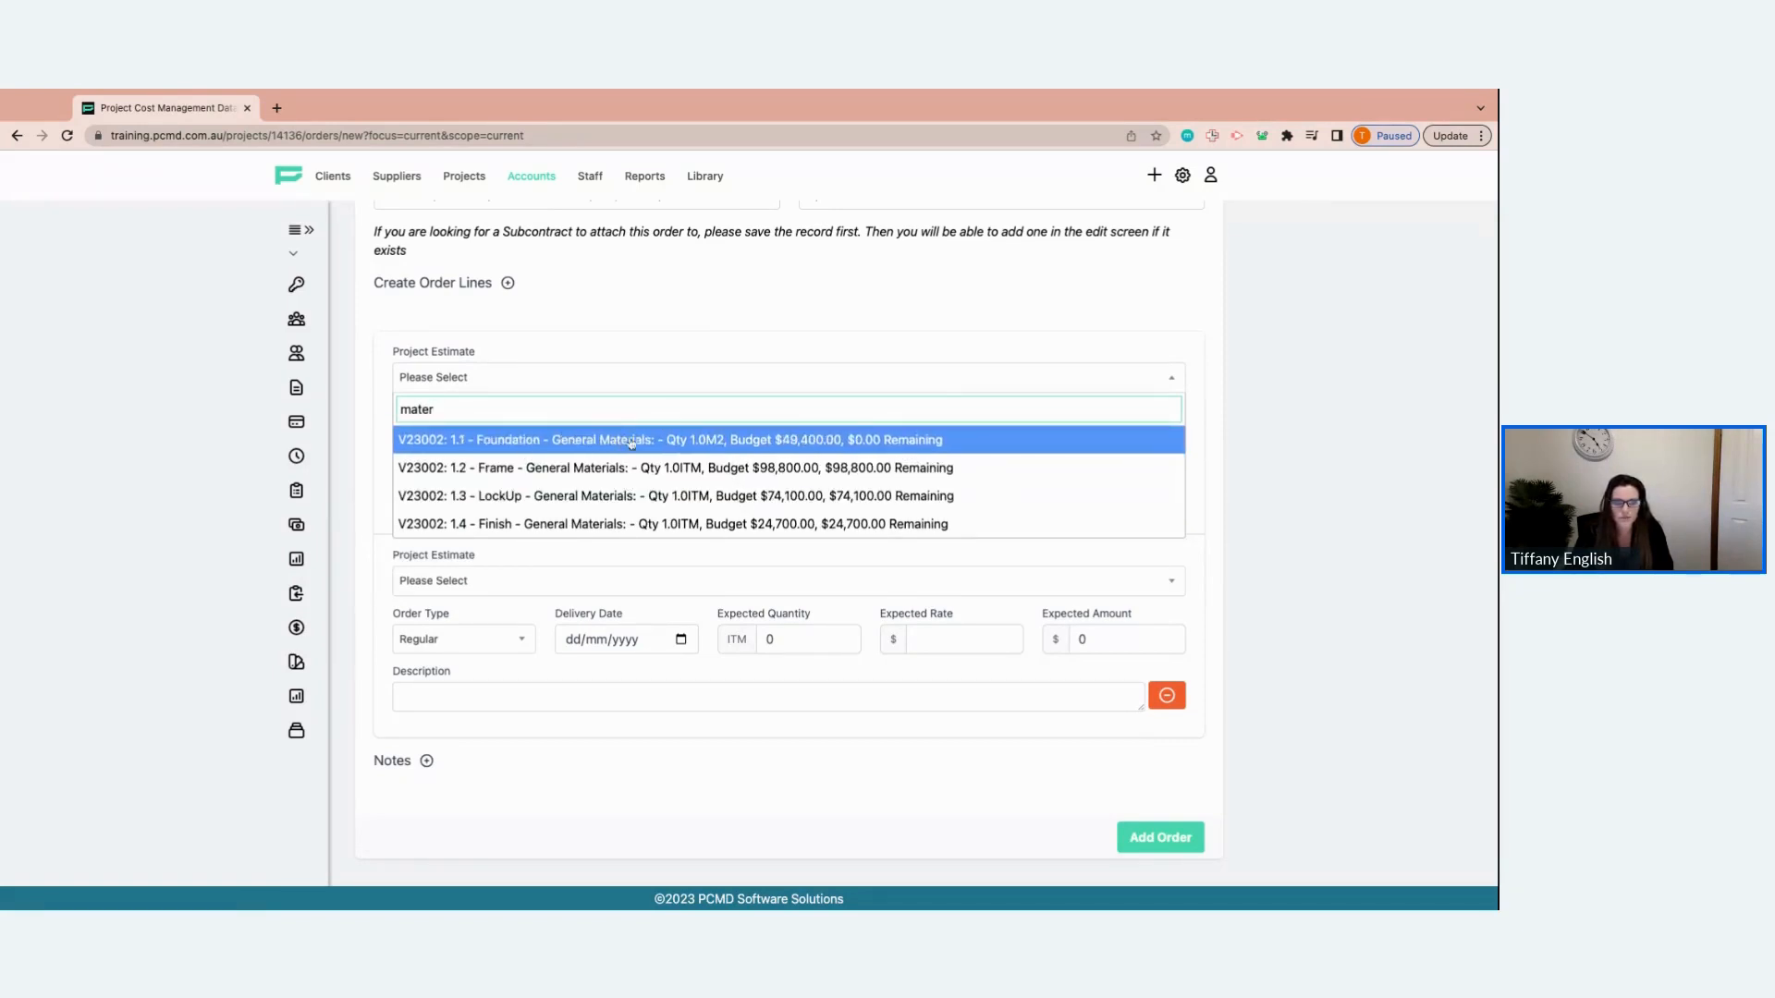
click(797, 483)
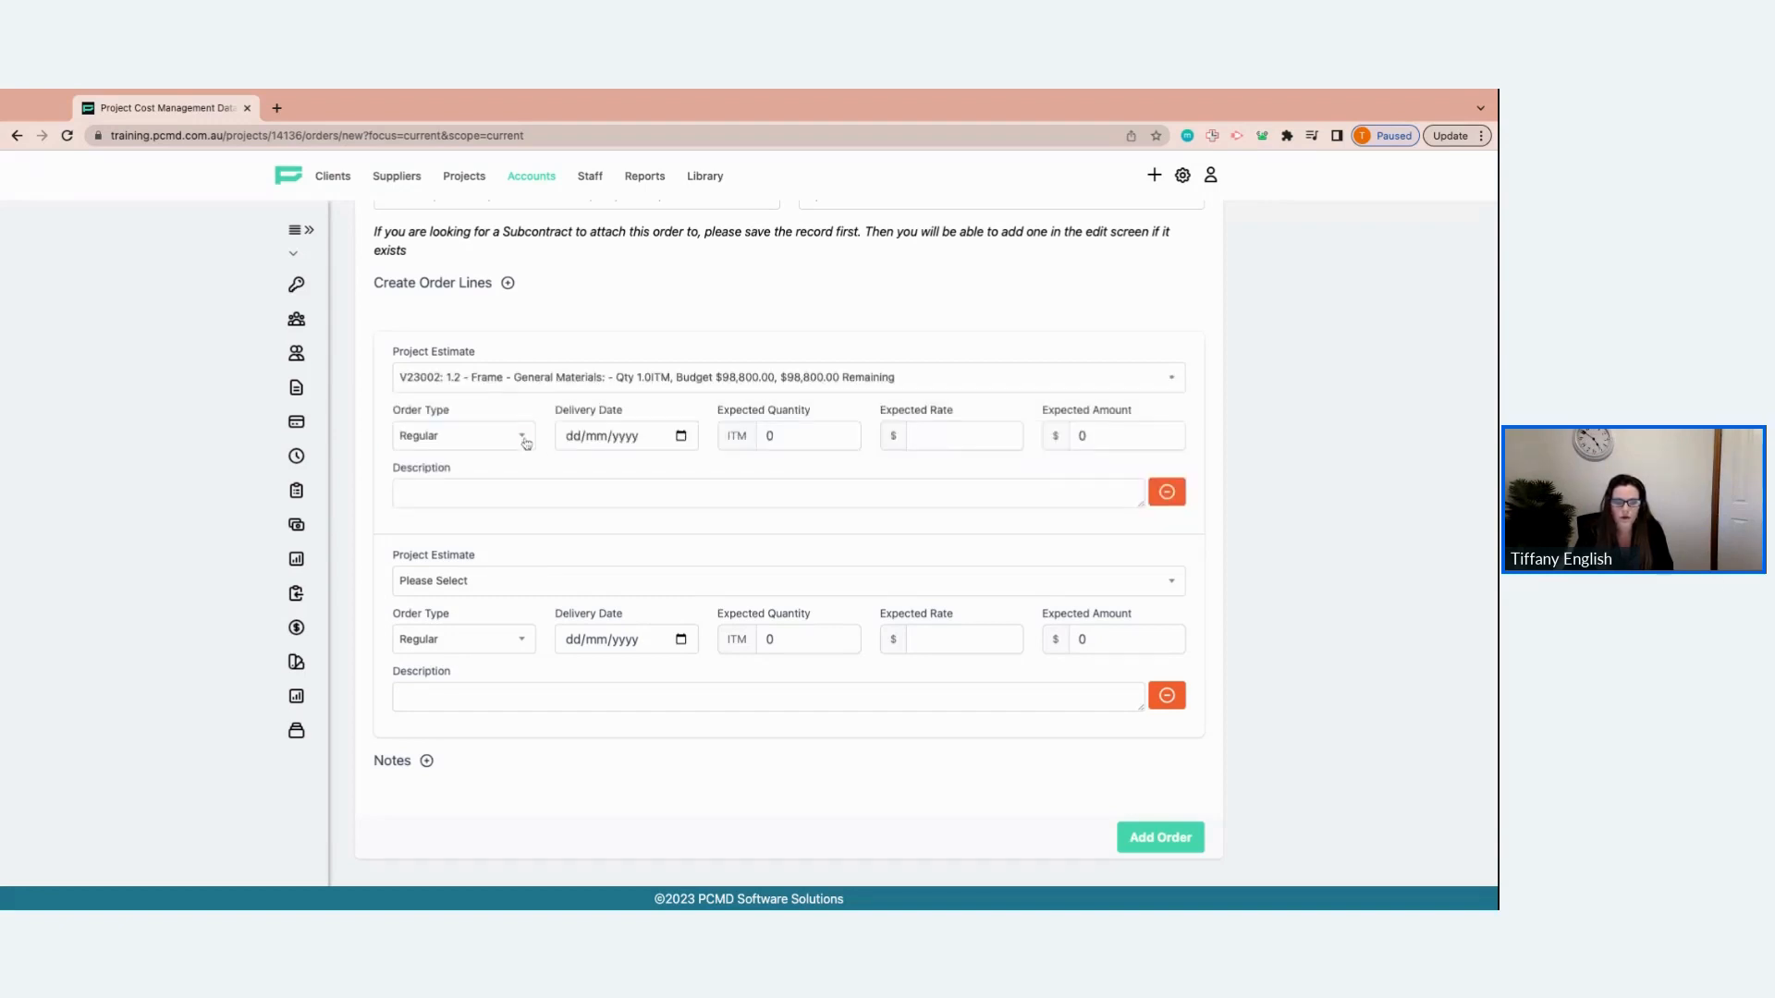
Set the first line's delivery date to 27/06/2023, expected quantity to 1 and expected rate to $98,800, leaving the description empty.
click(691, 444)
text(27062023)
click(806, 435)
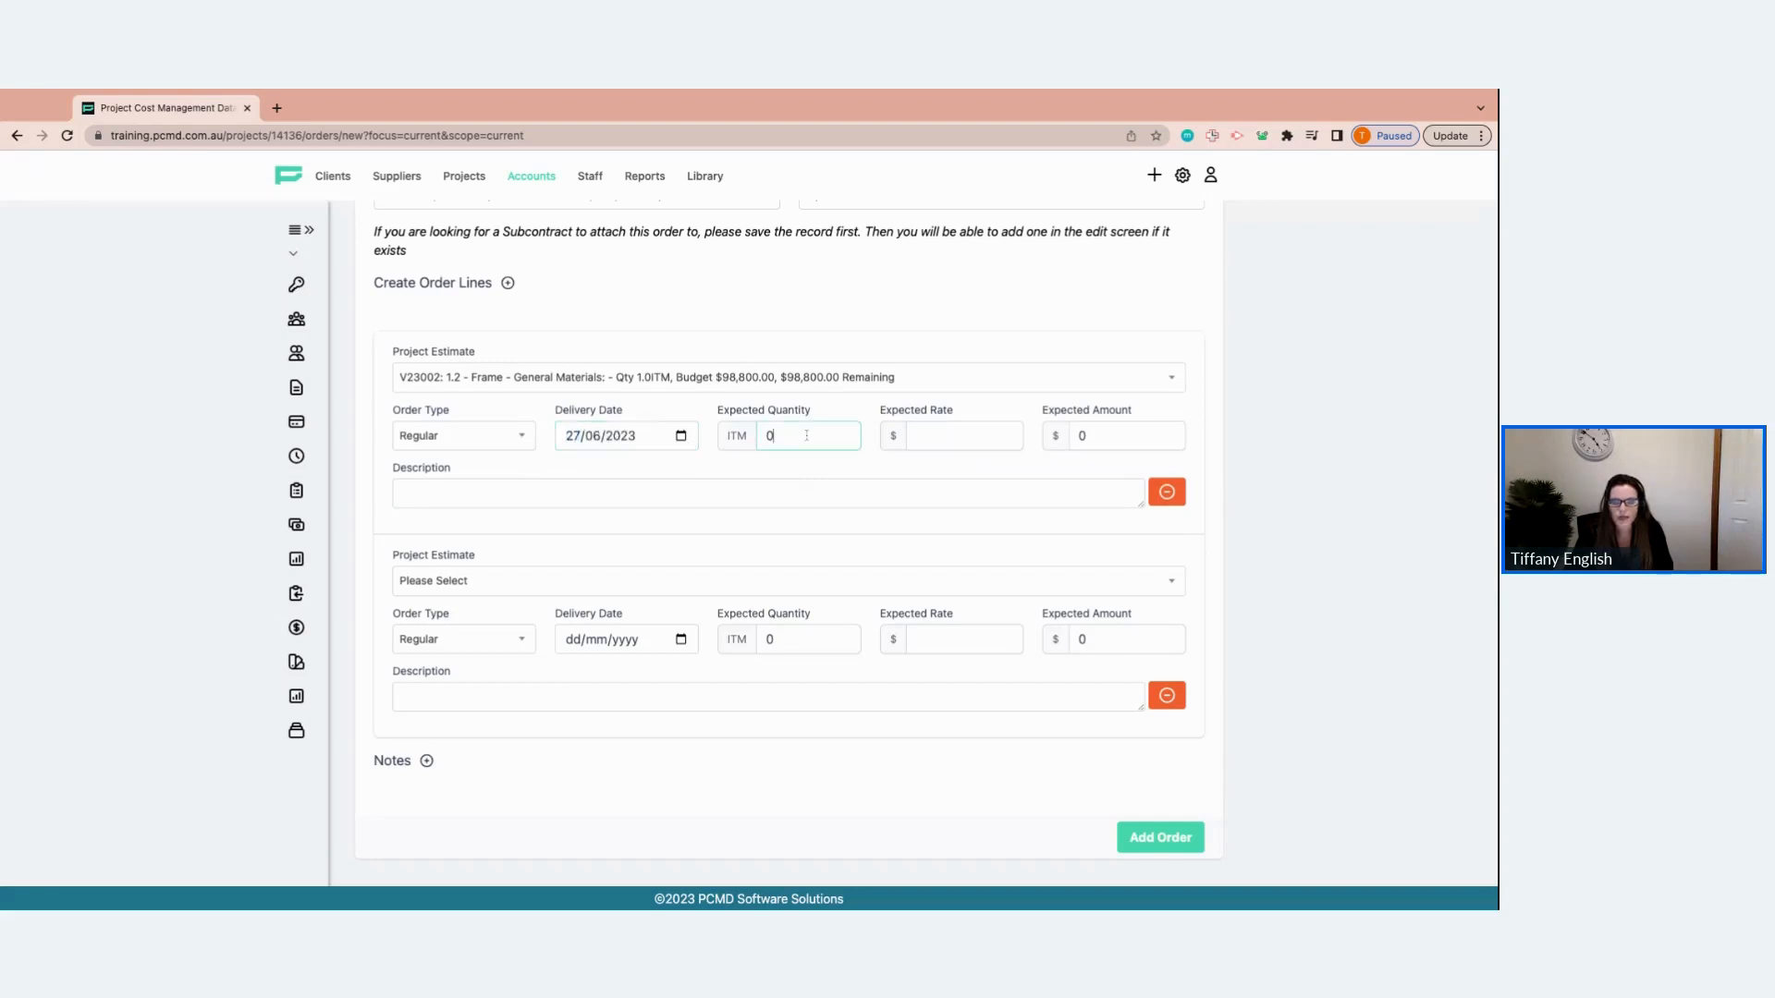
double_click(806, 435)
text(1)
key(Tab)
text(98800)
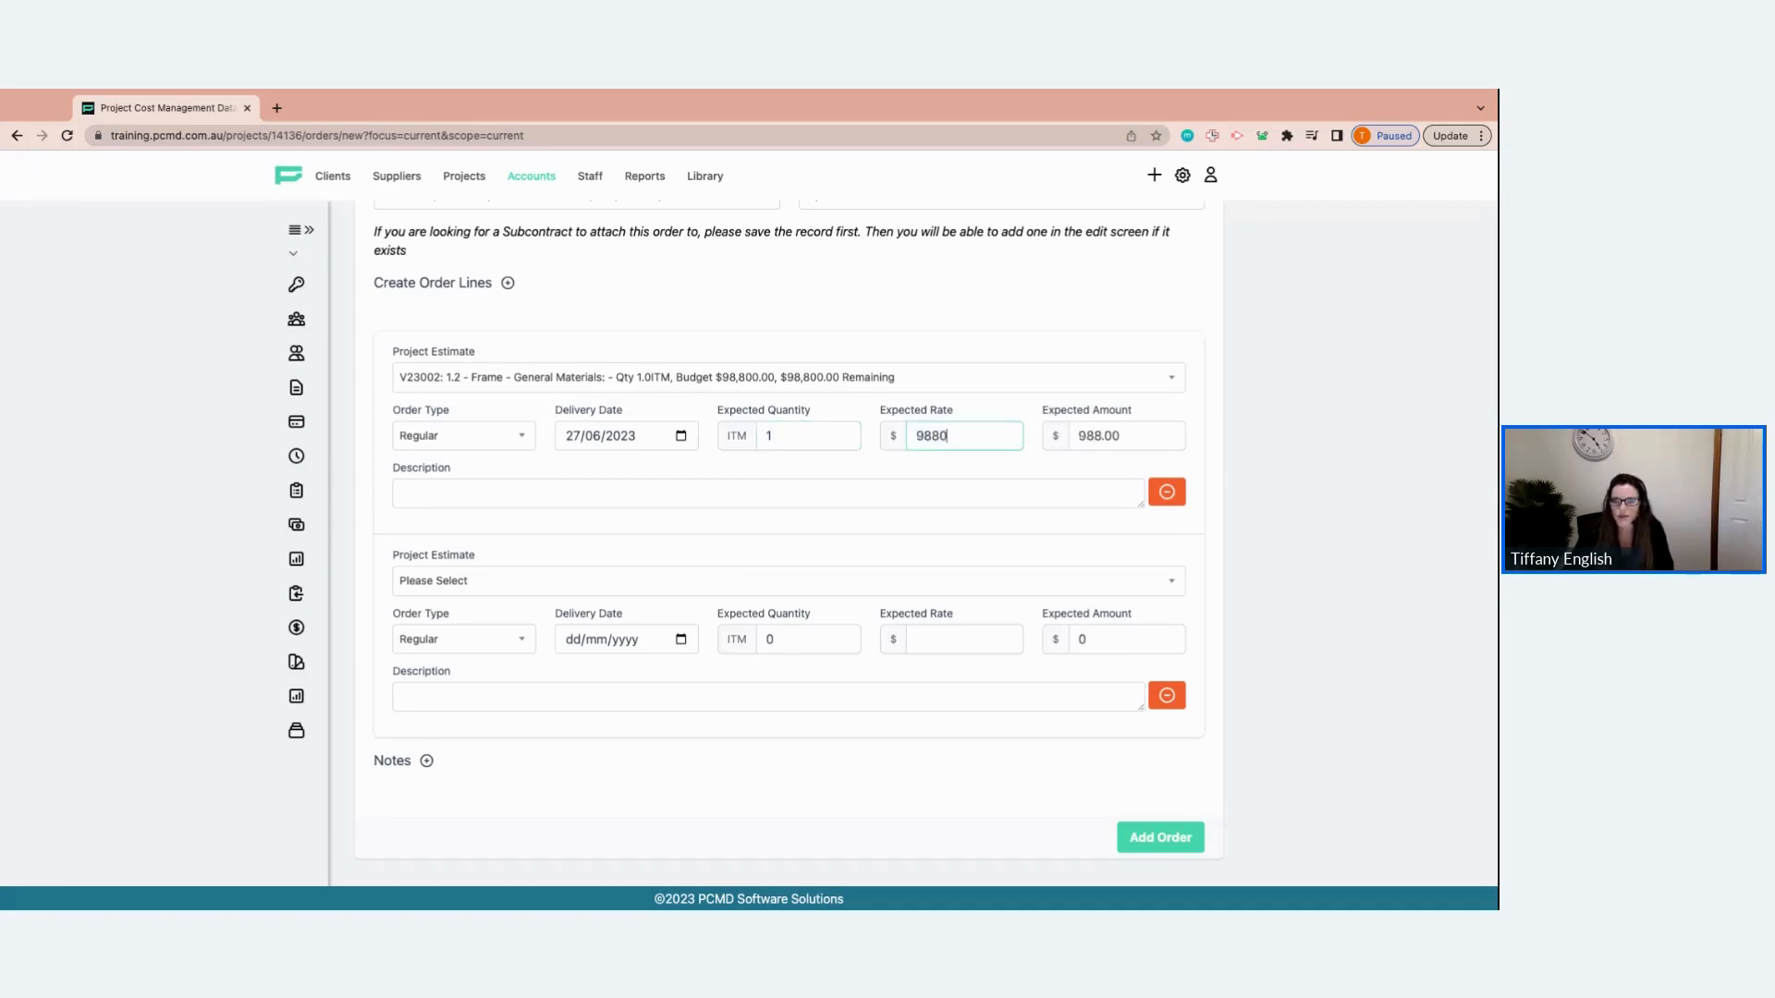
key(Tab)
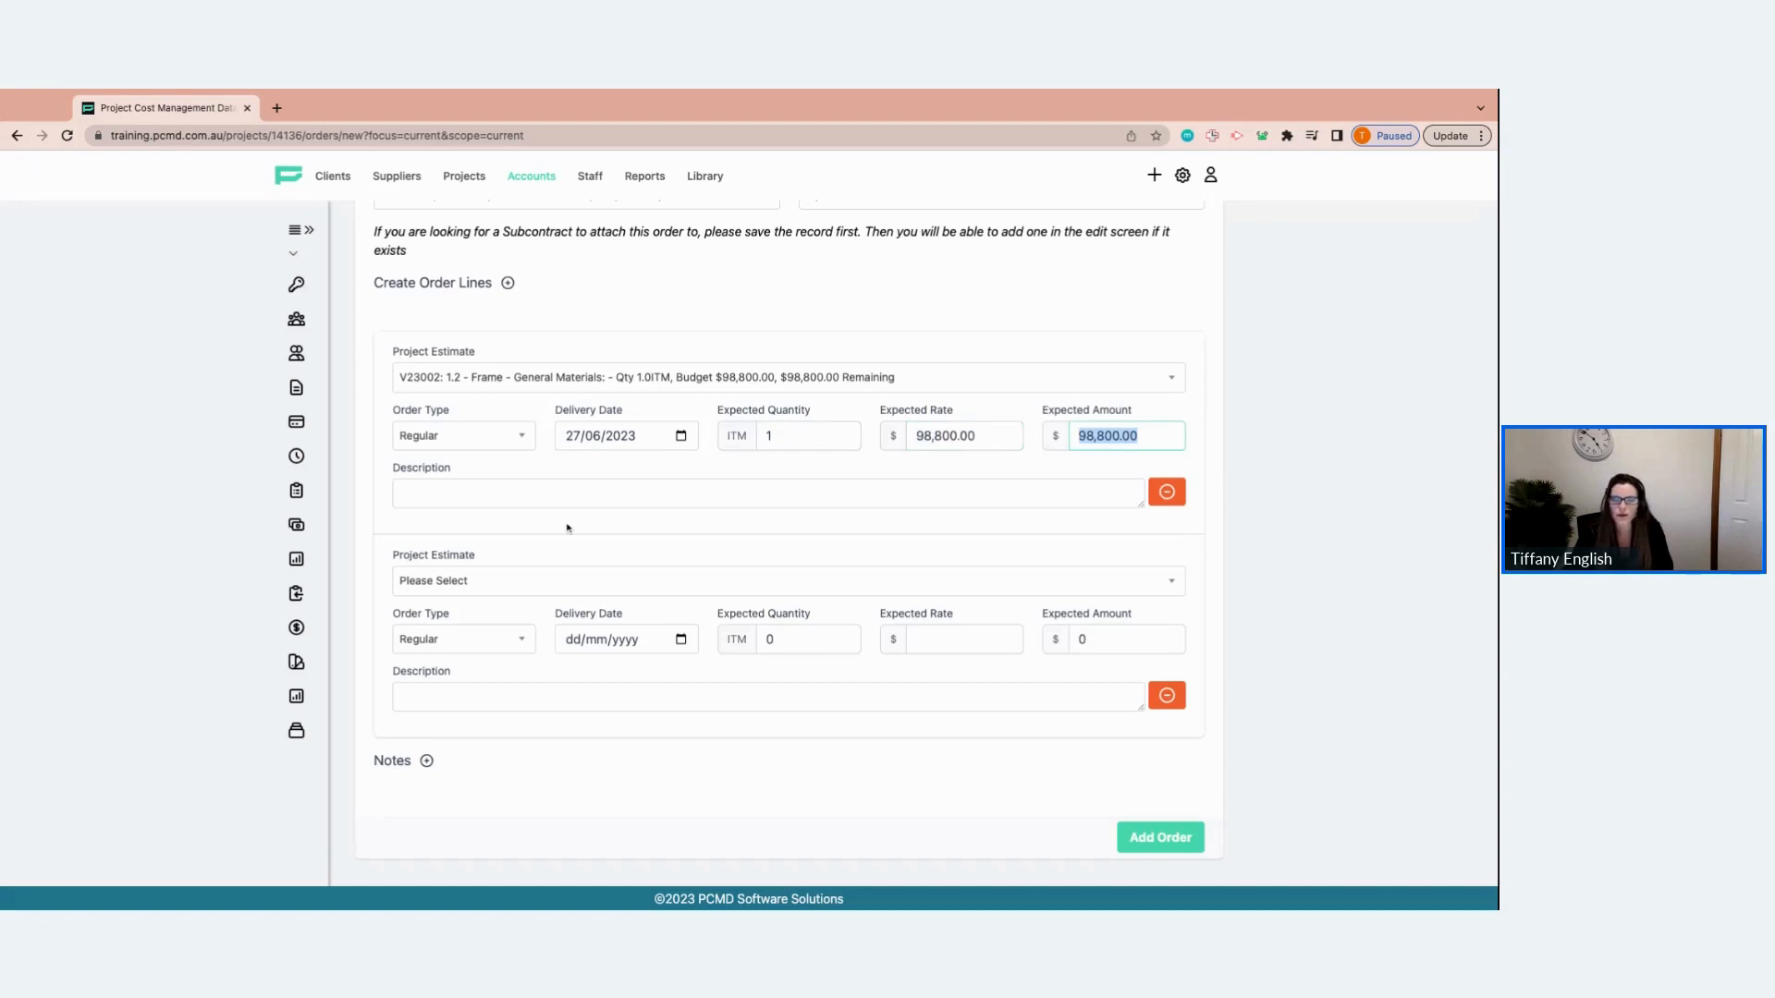
click(553, 495)
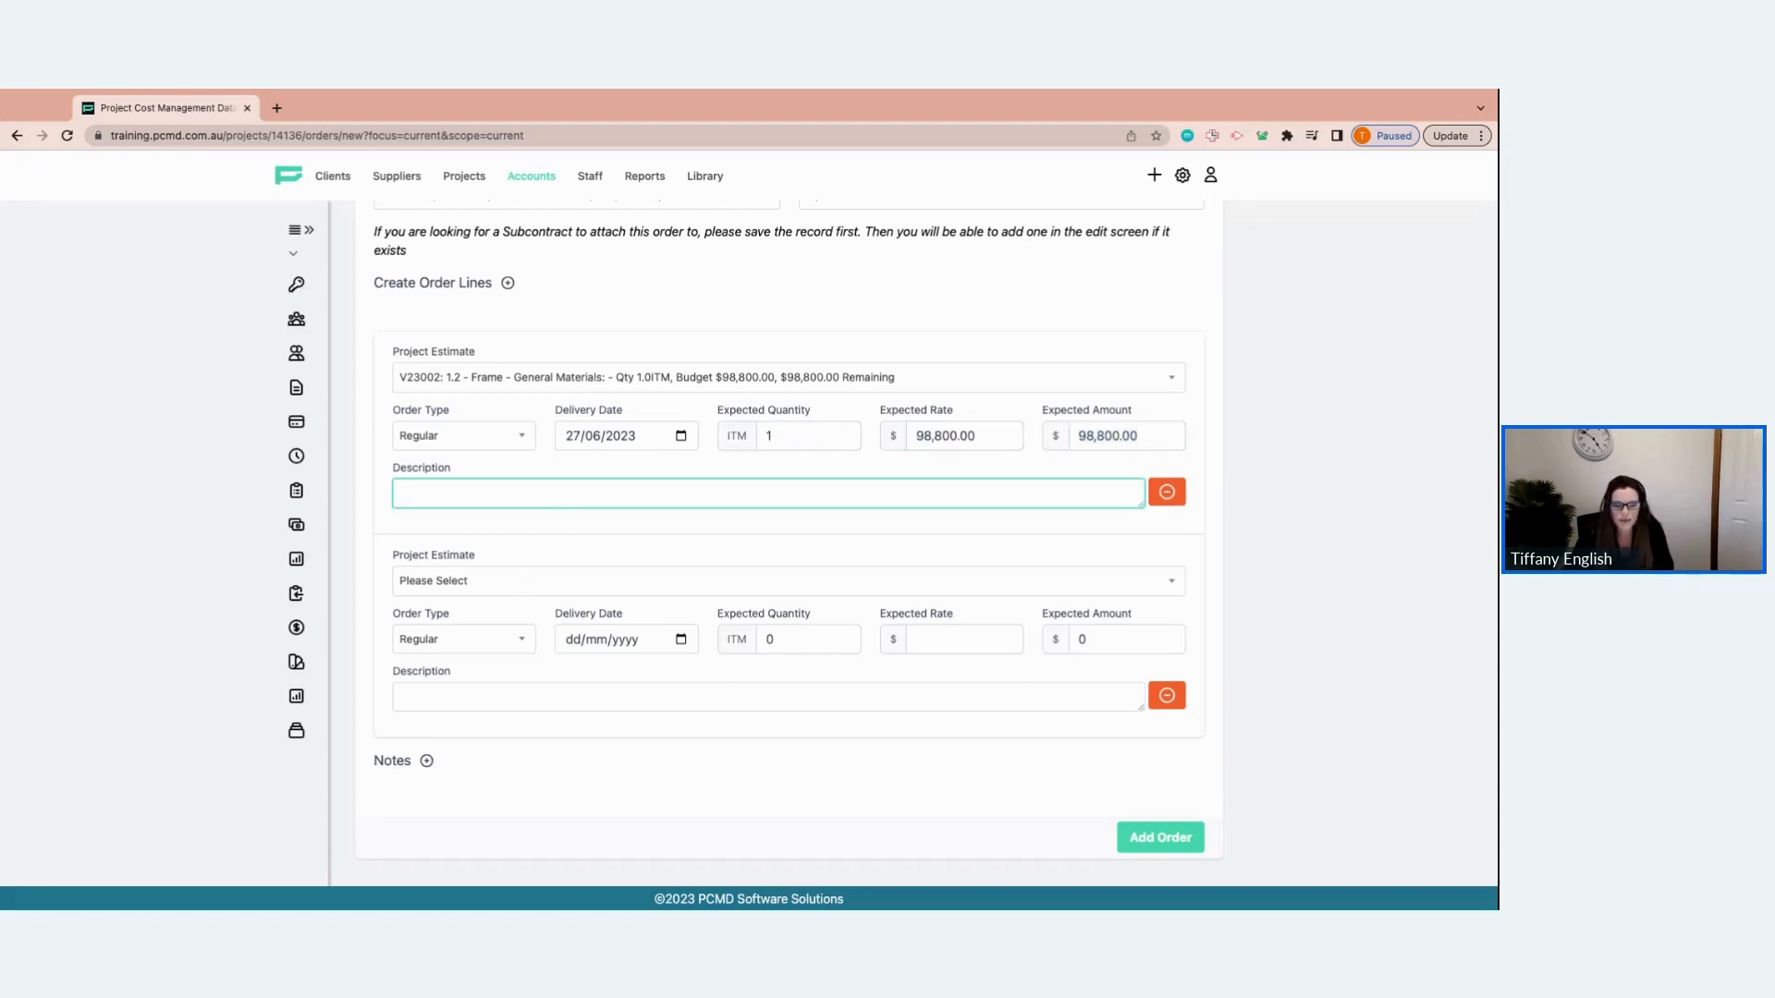
Filter the second order line's project estimates by "mater" and choose 1.3 - LockUp - General Materials.
click(601, 581)
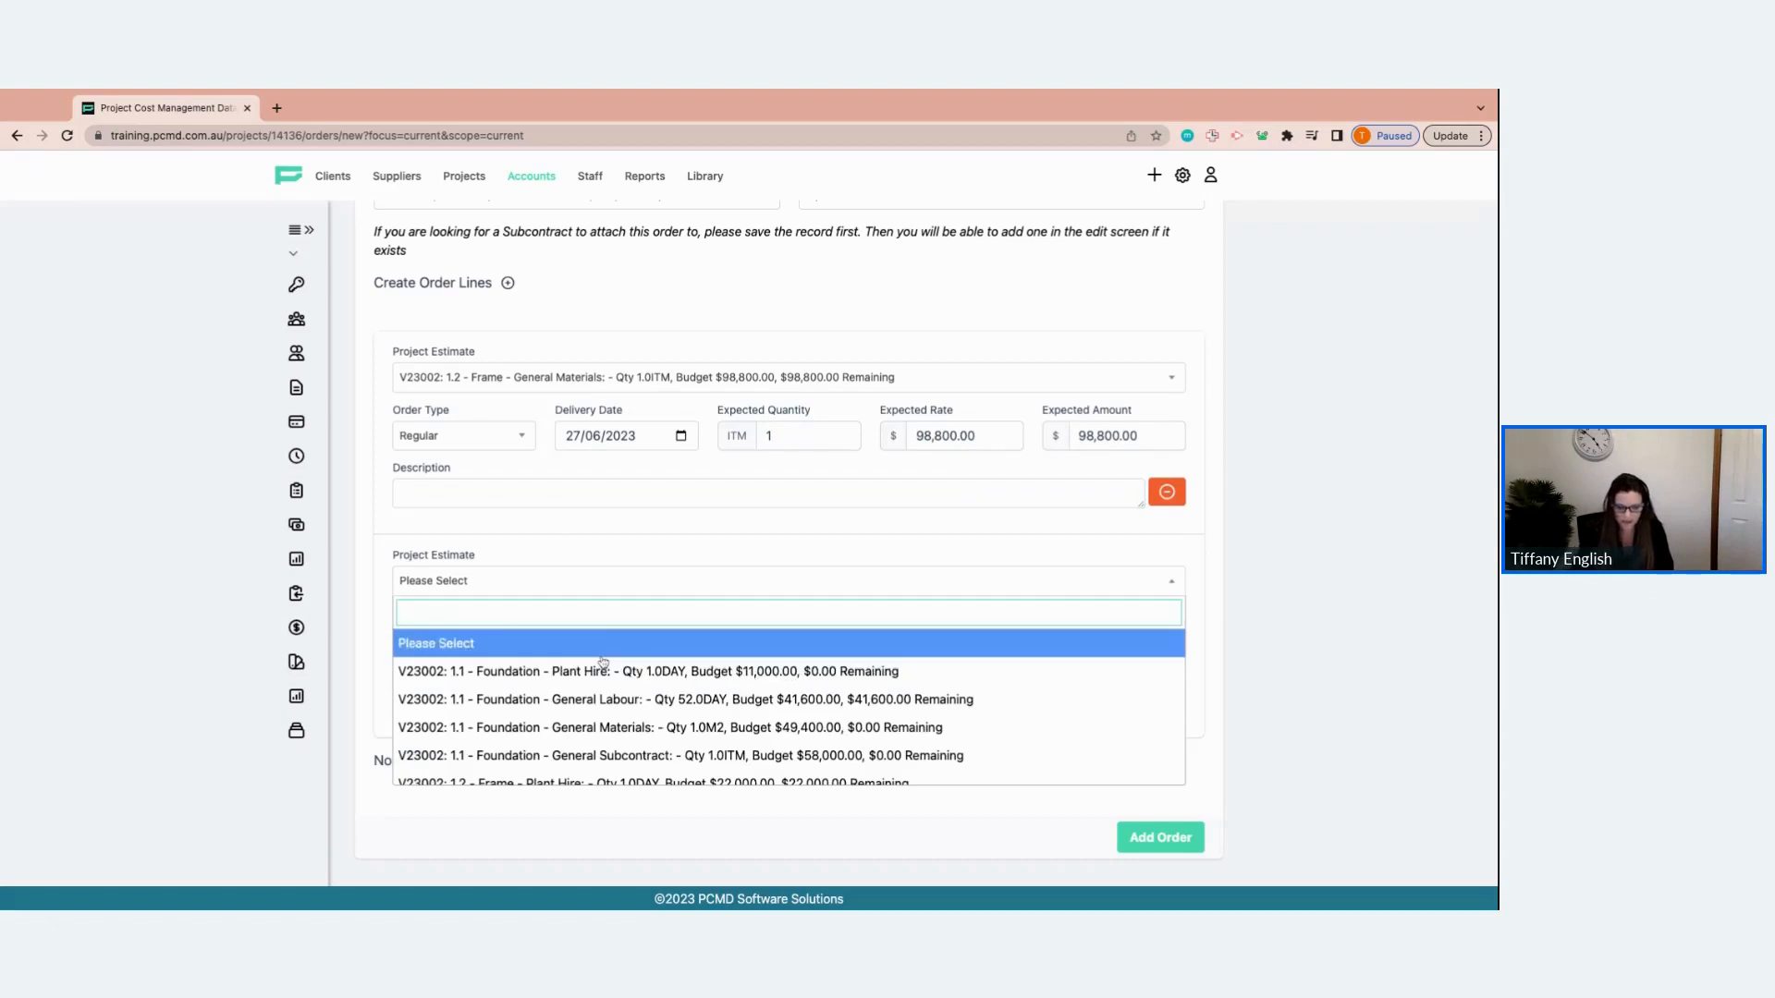
text(mater)
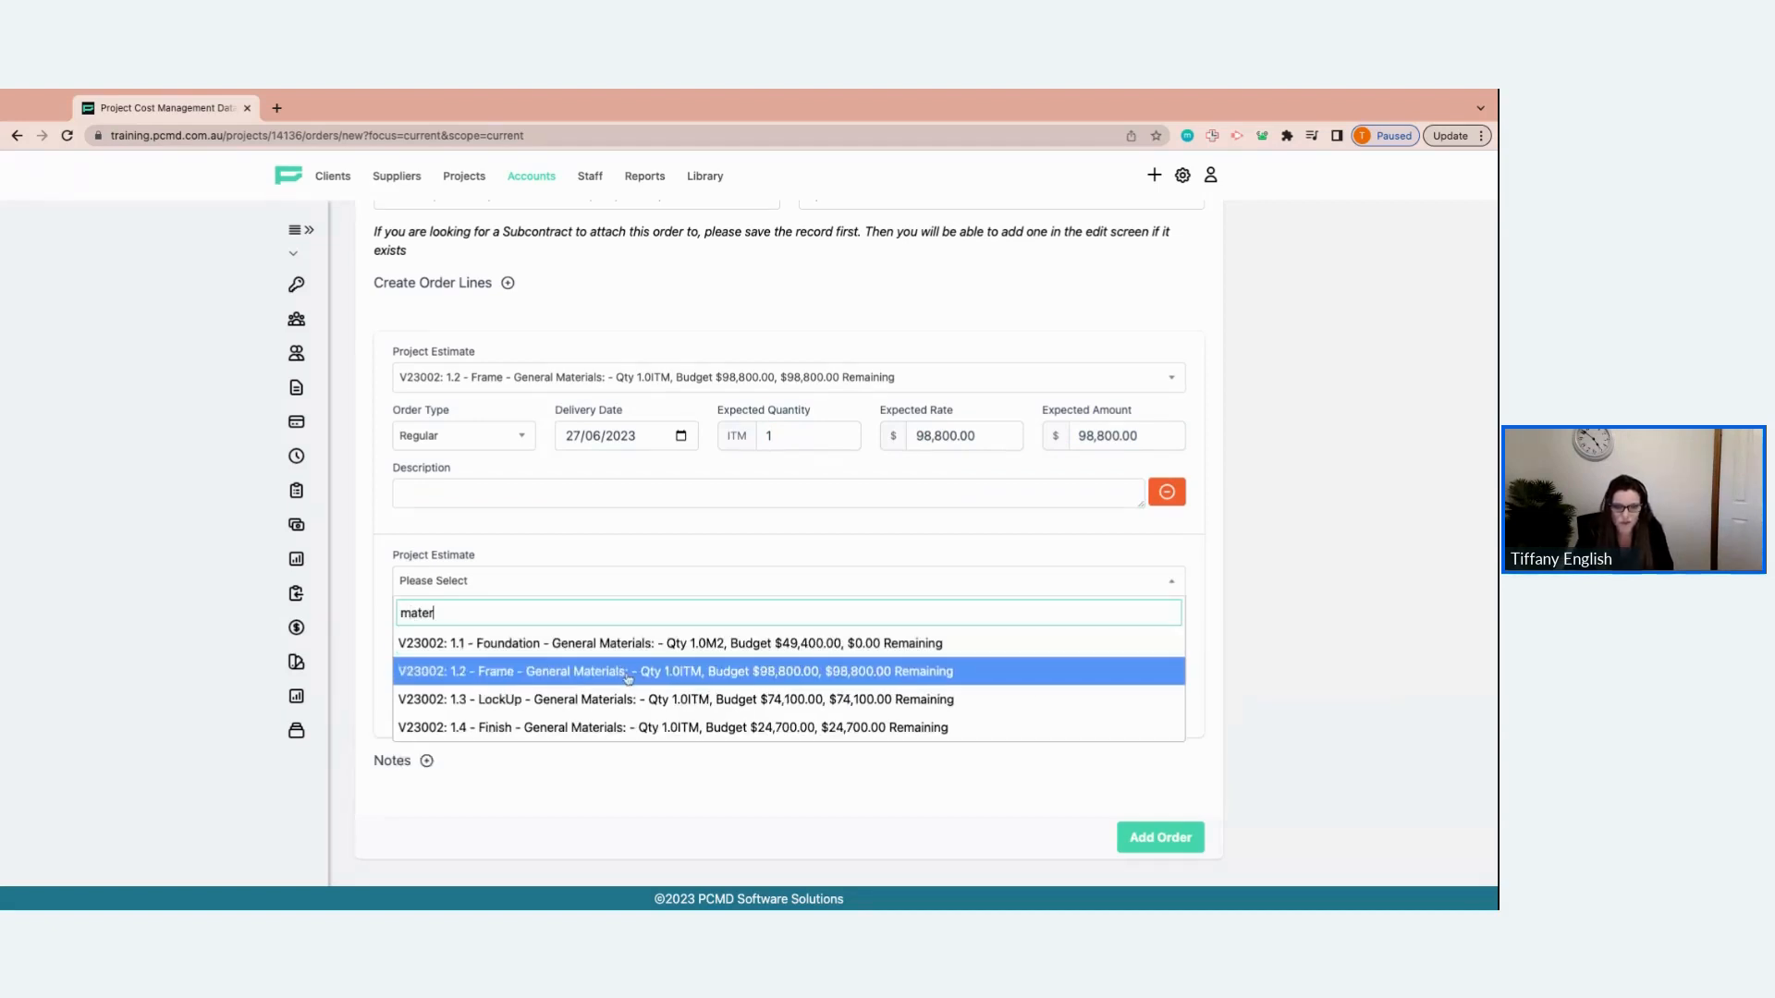
click(559, 705)
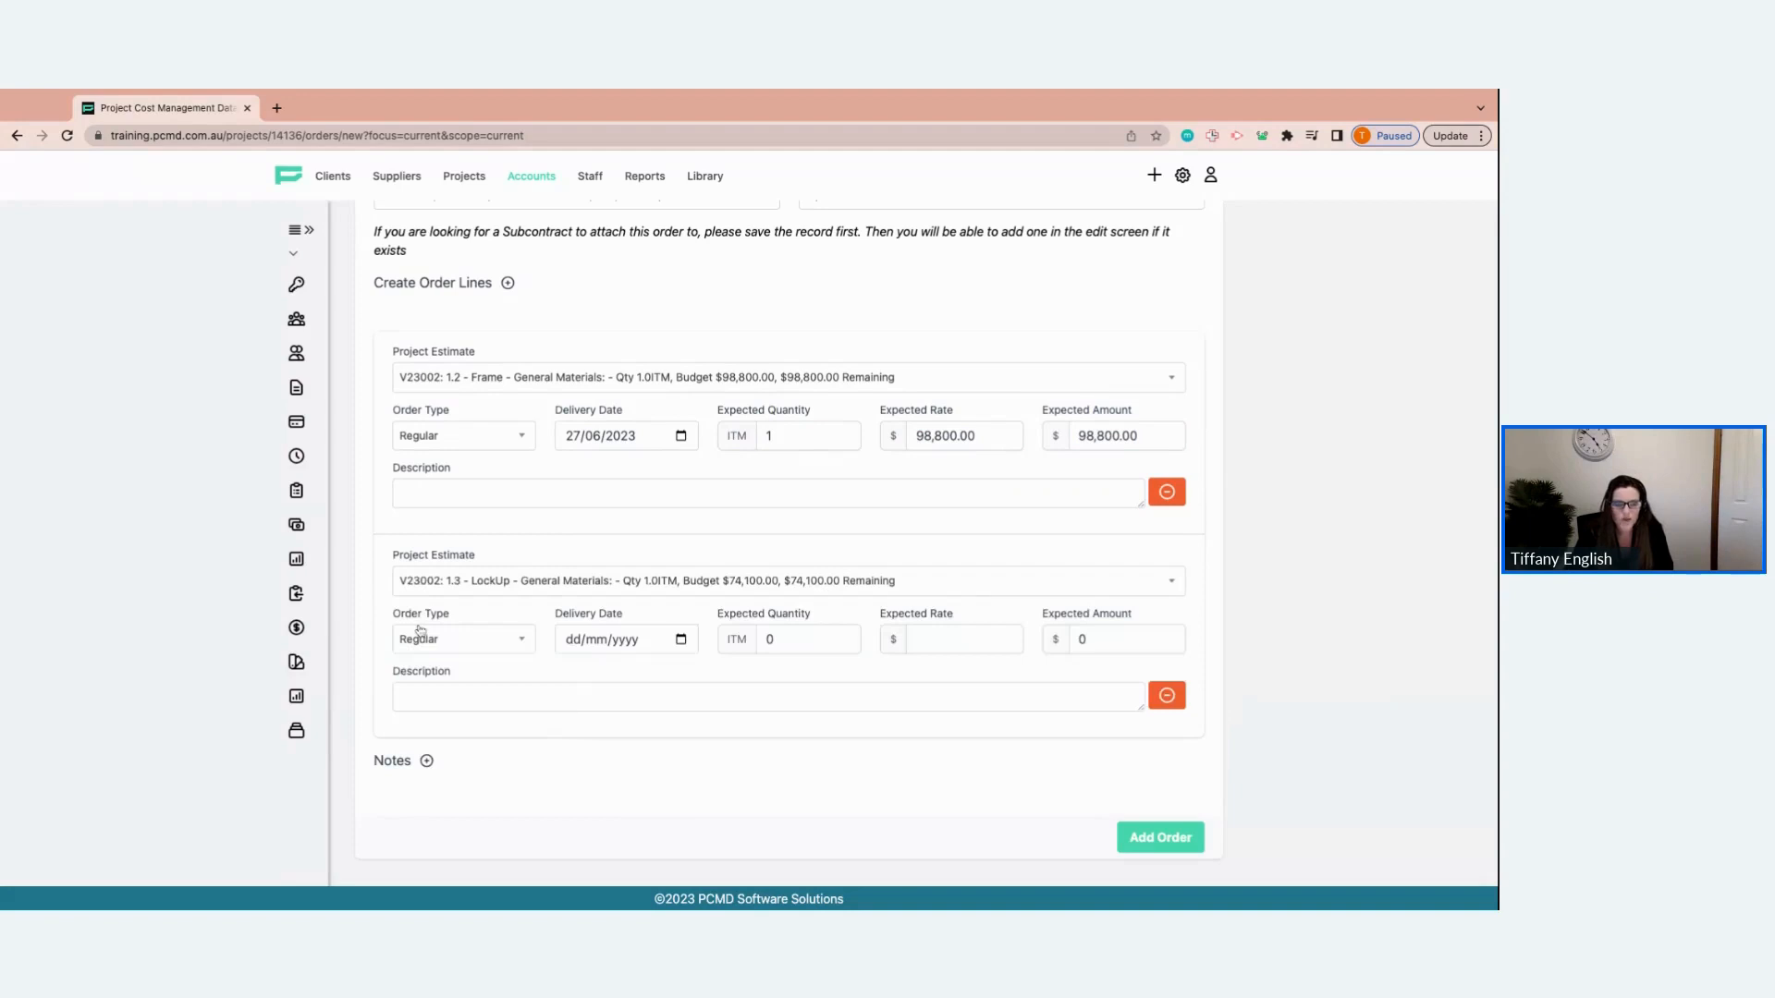
Set the second line's delivery date to 30/06/2023, expected quantity to 1 and expected rate to $30,000.
click(679, 642)
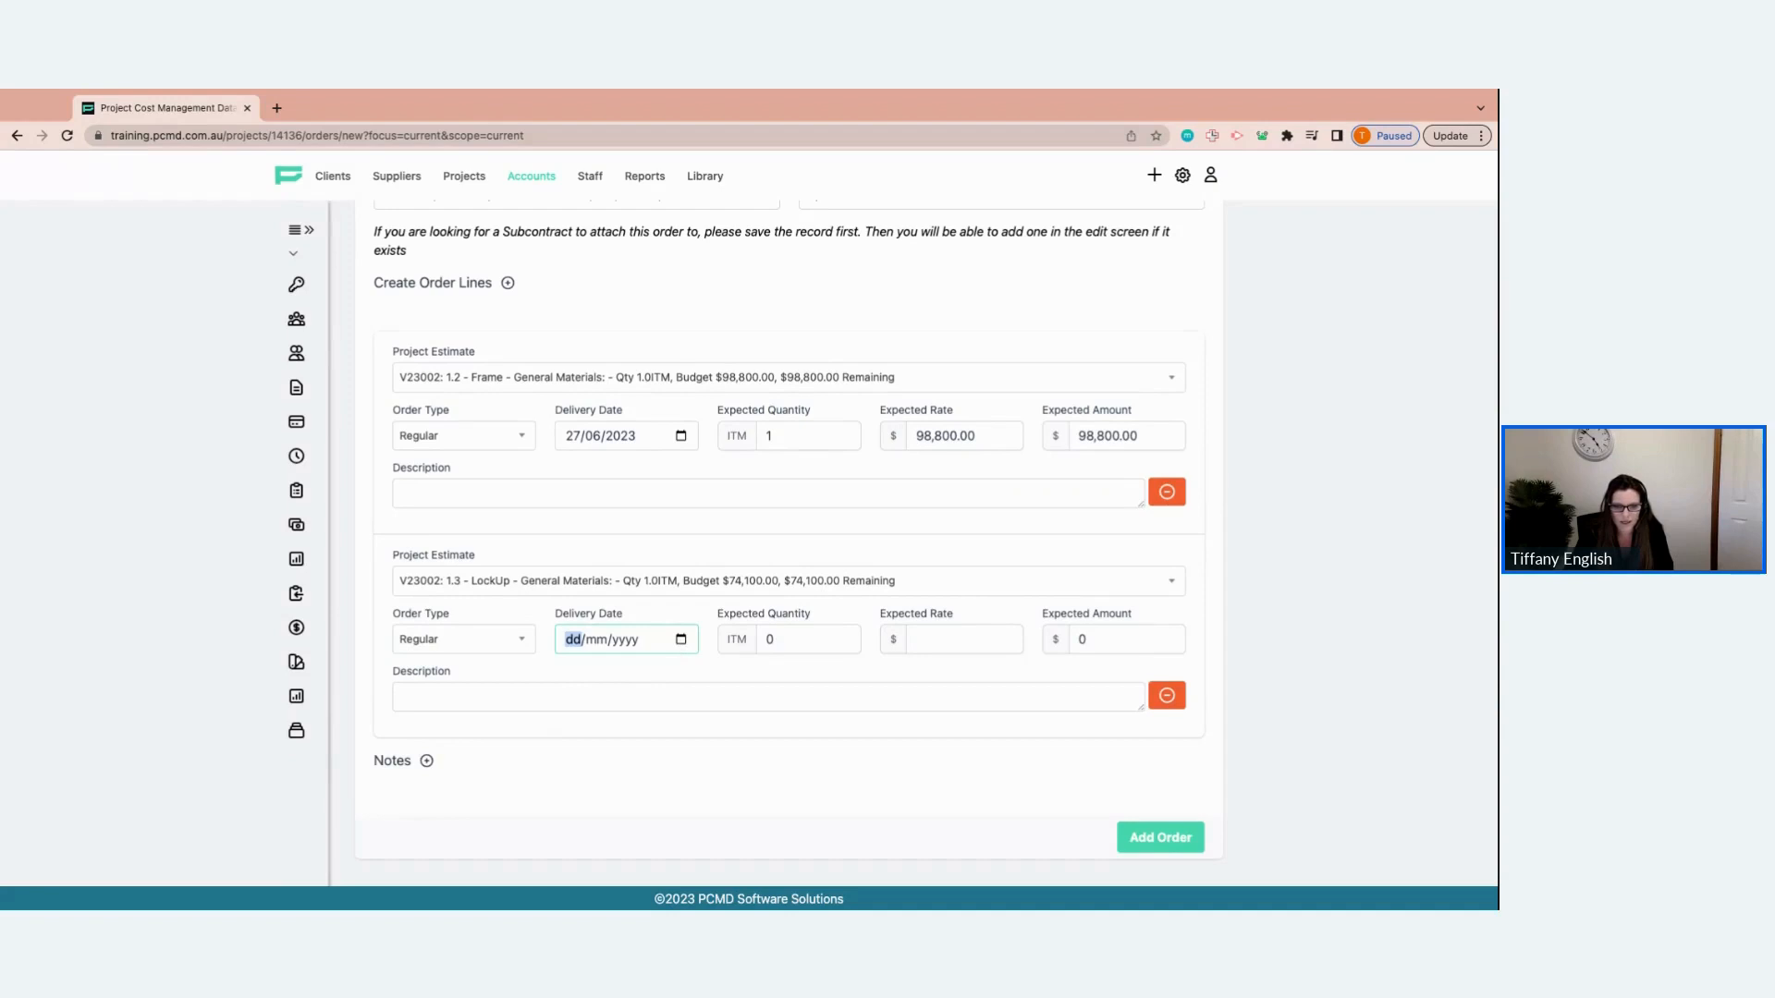
click(674, 806)
click(780, 638)
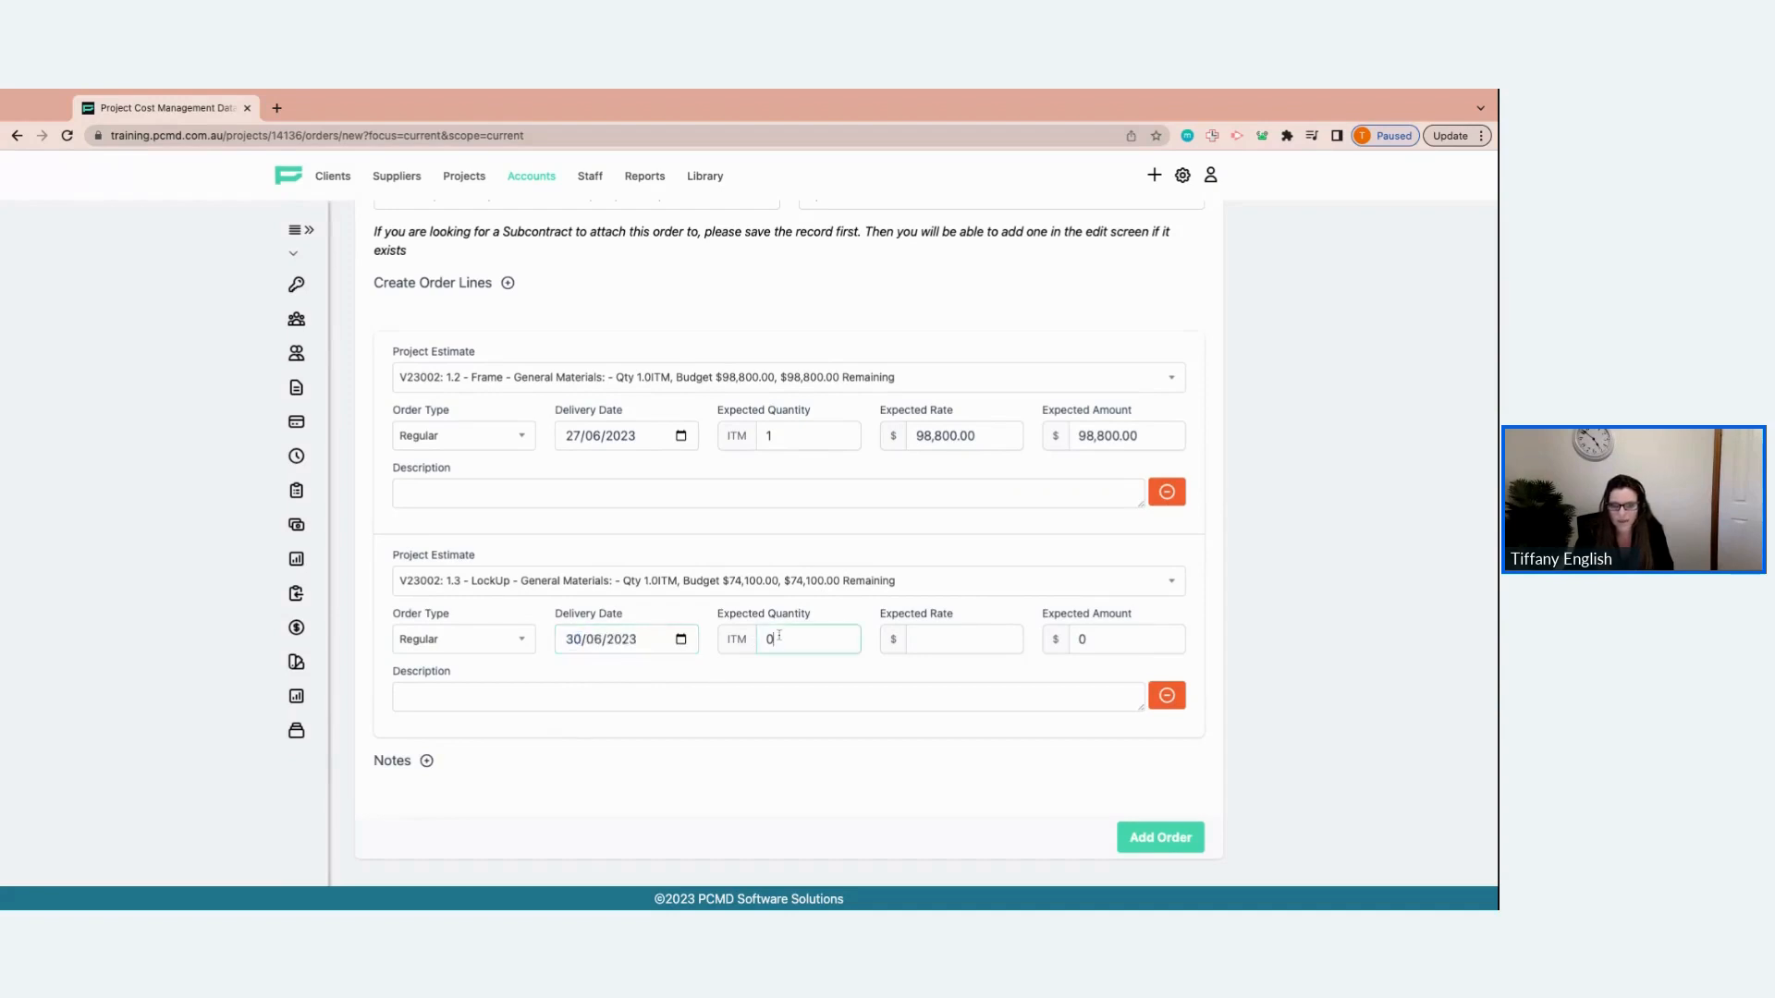
double_click(779, 636)
key(Tab)
text(3)
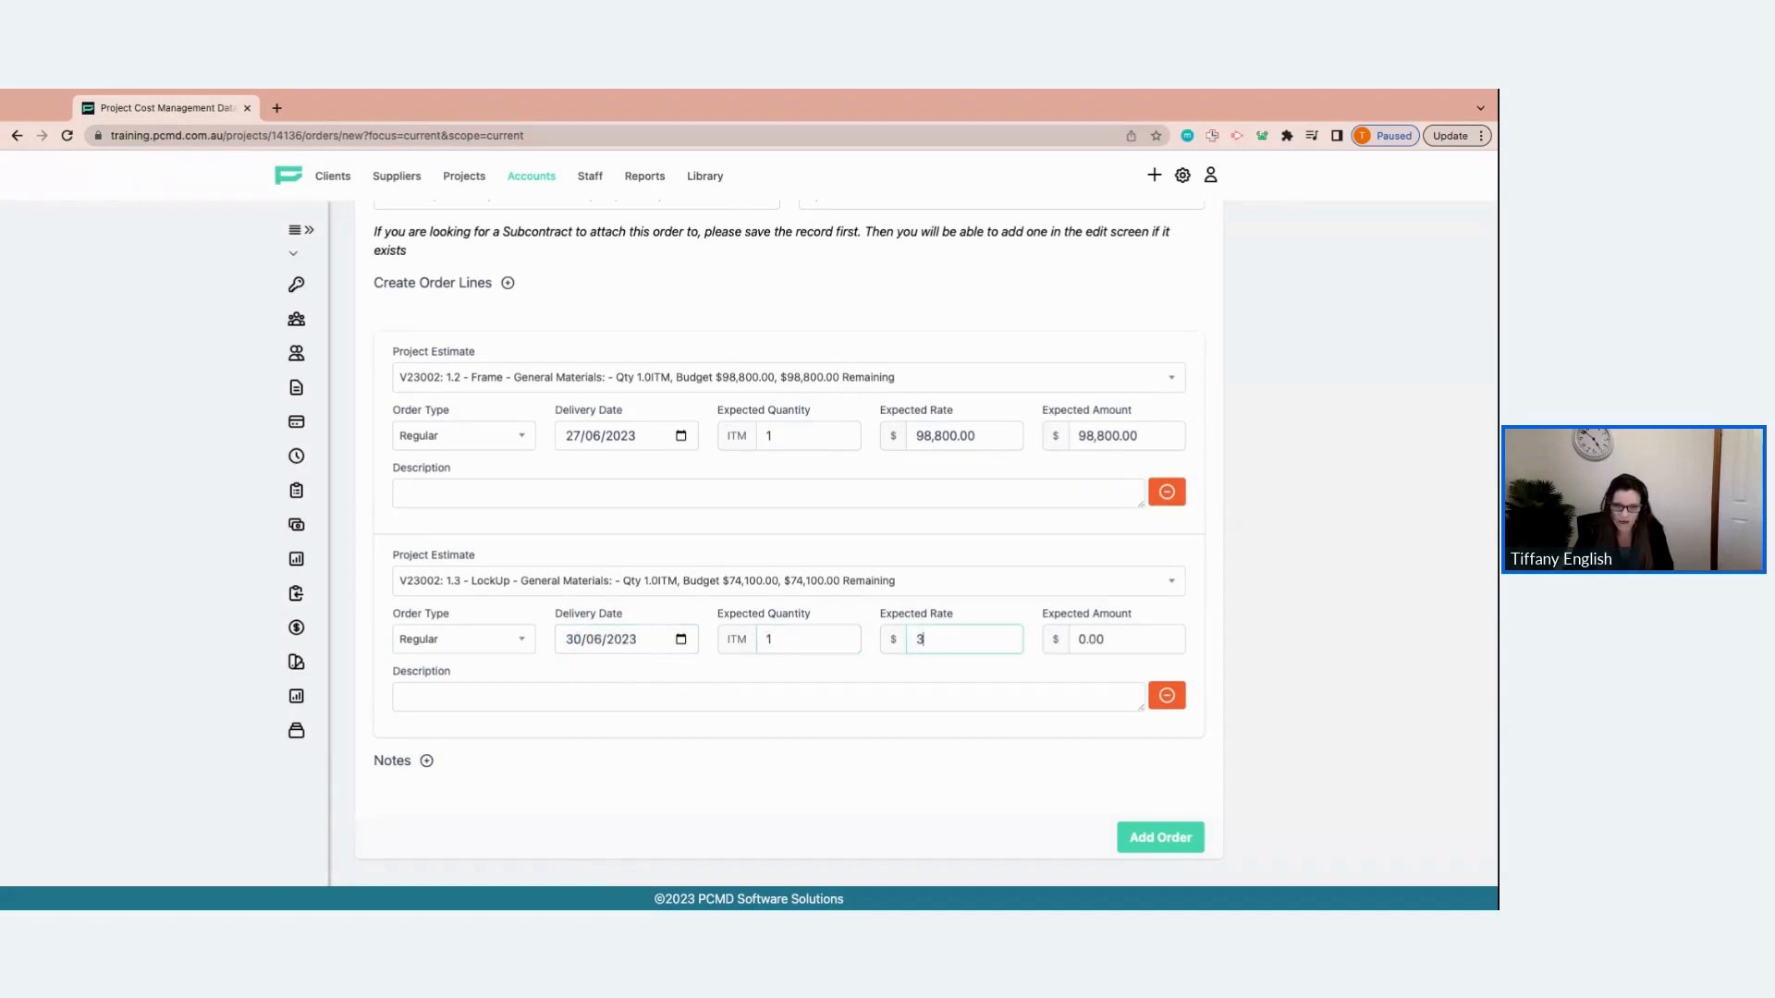
text(0,00000)
key(Tab)
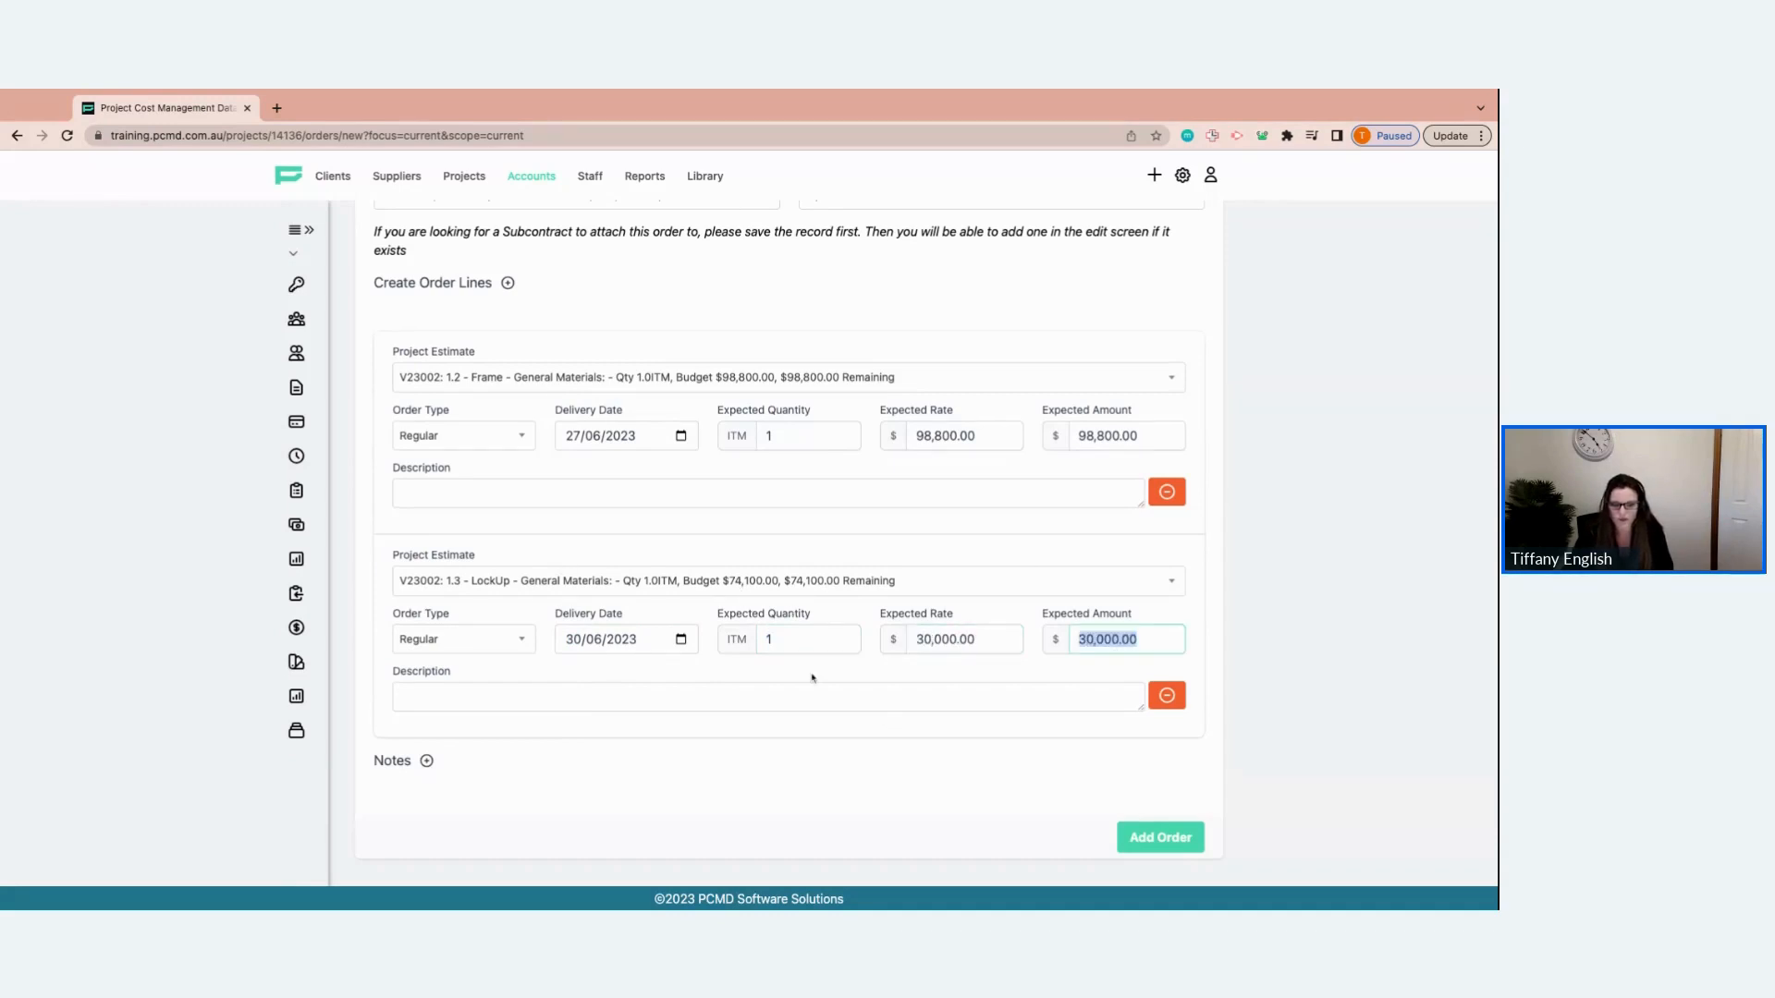
Save the new order without notes and review its purchase order preview through to the end of the page.
scroll(745, 737, down, 1)
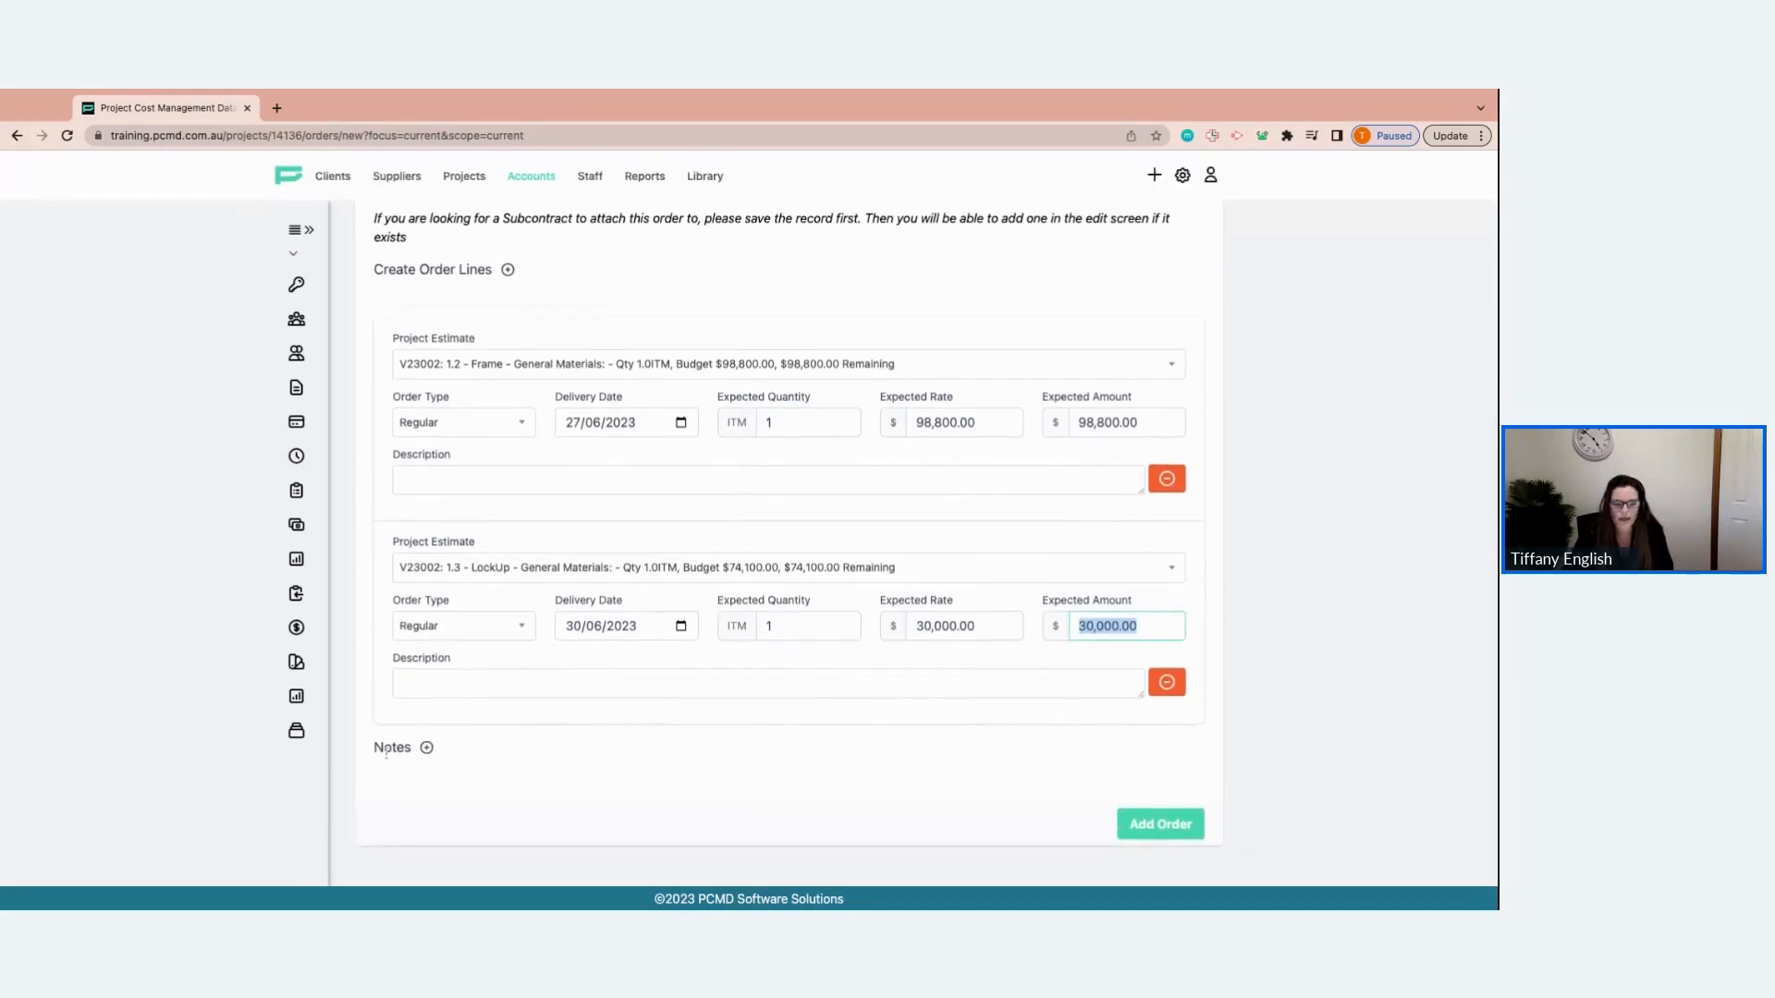
click(1139, 827)
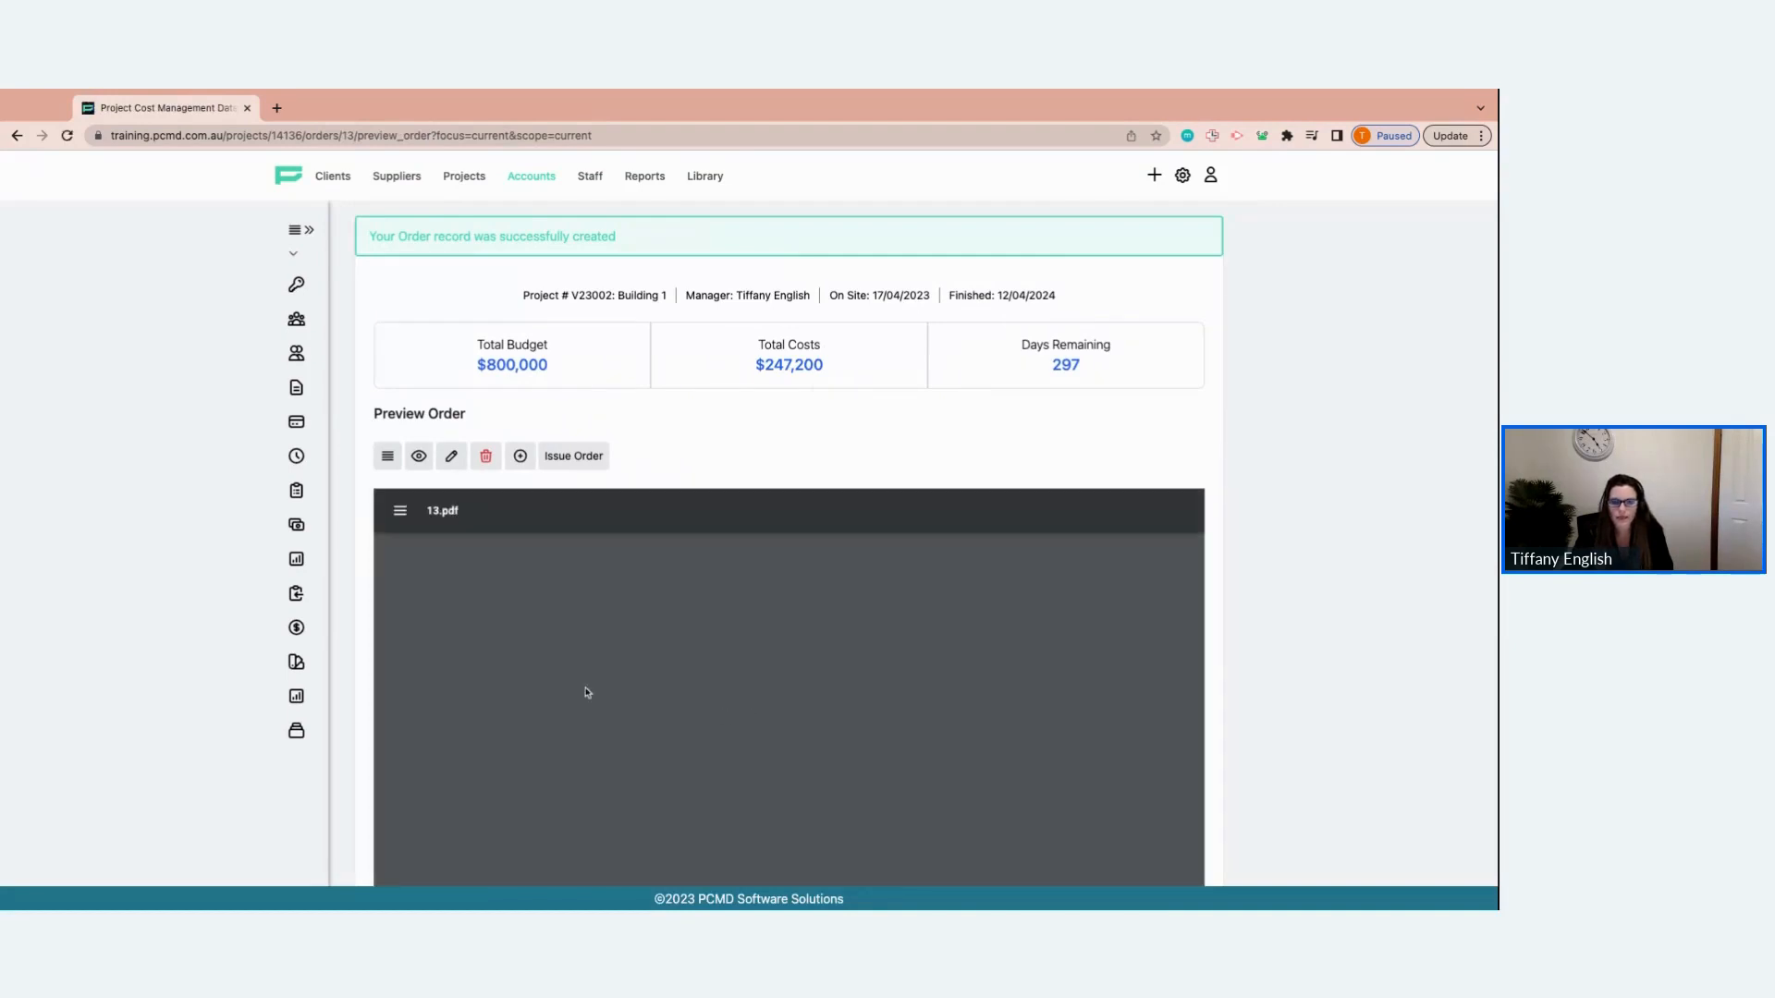
scroll(1288, 520, down, 2)
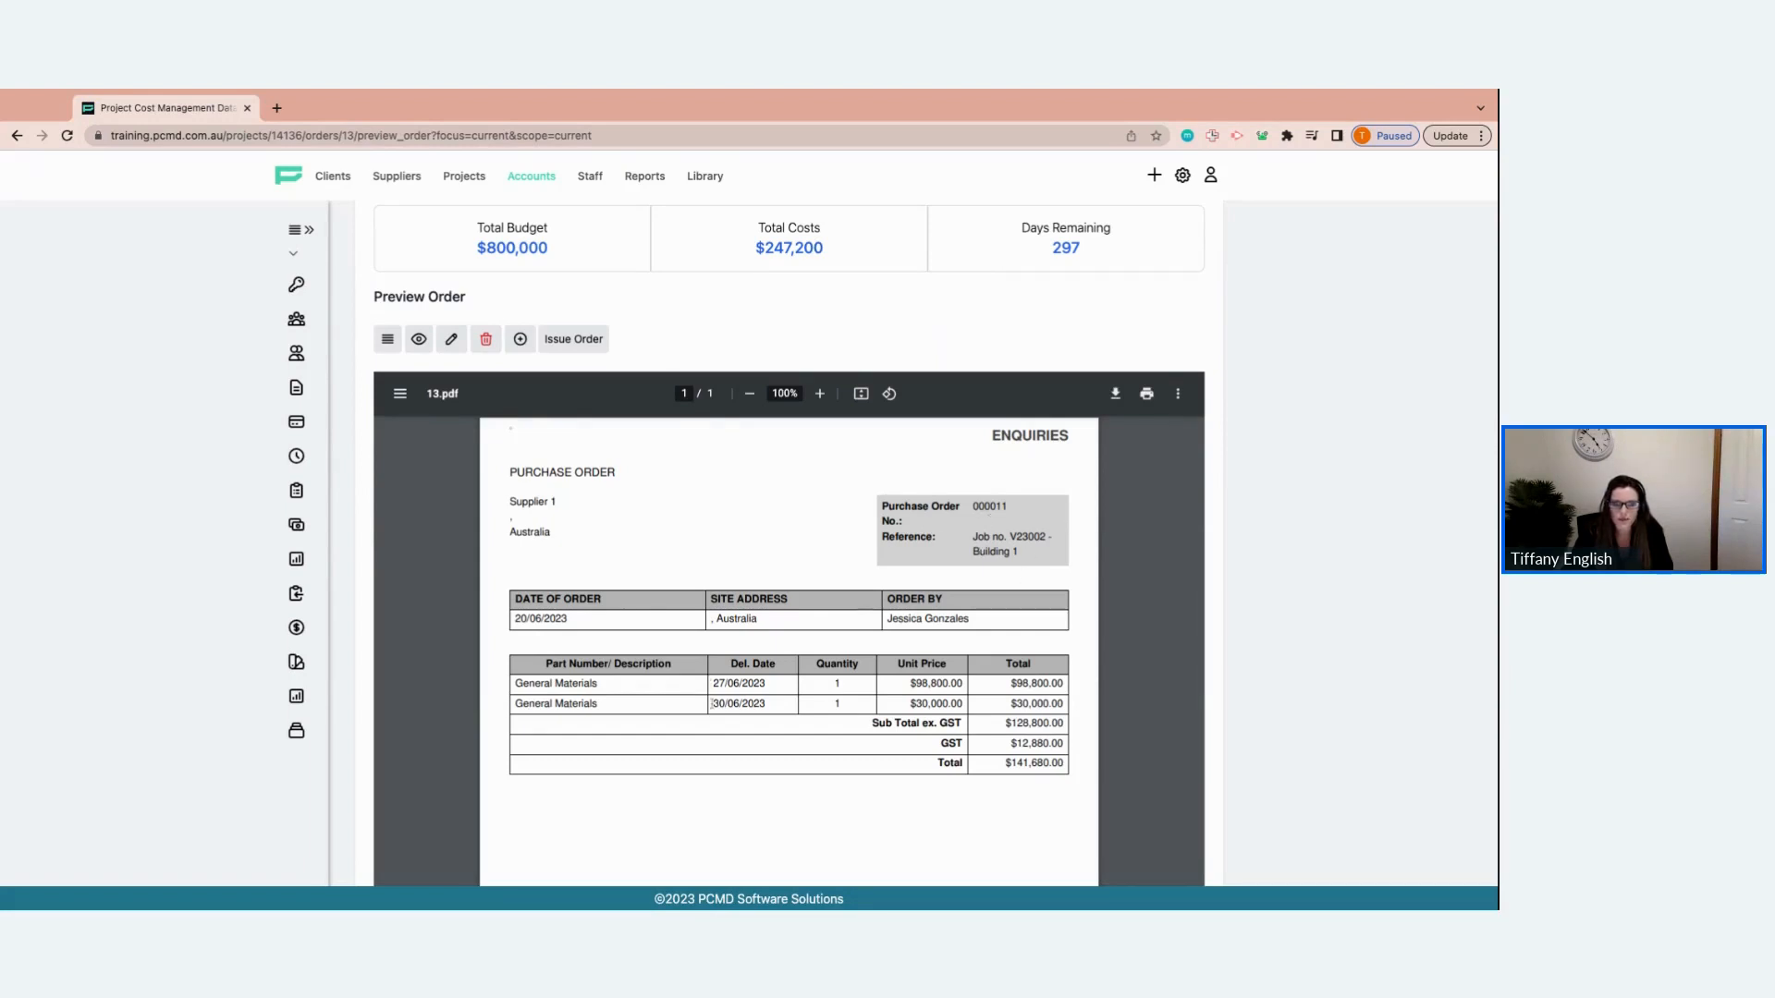
scroll(712, 703, down, 2)
scroll(711, 703, down, 1)
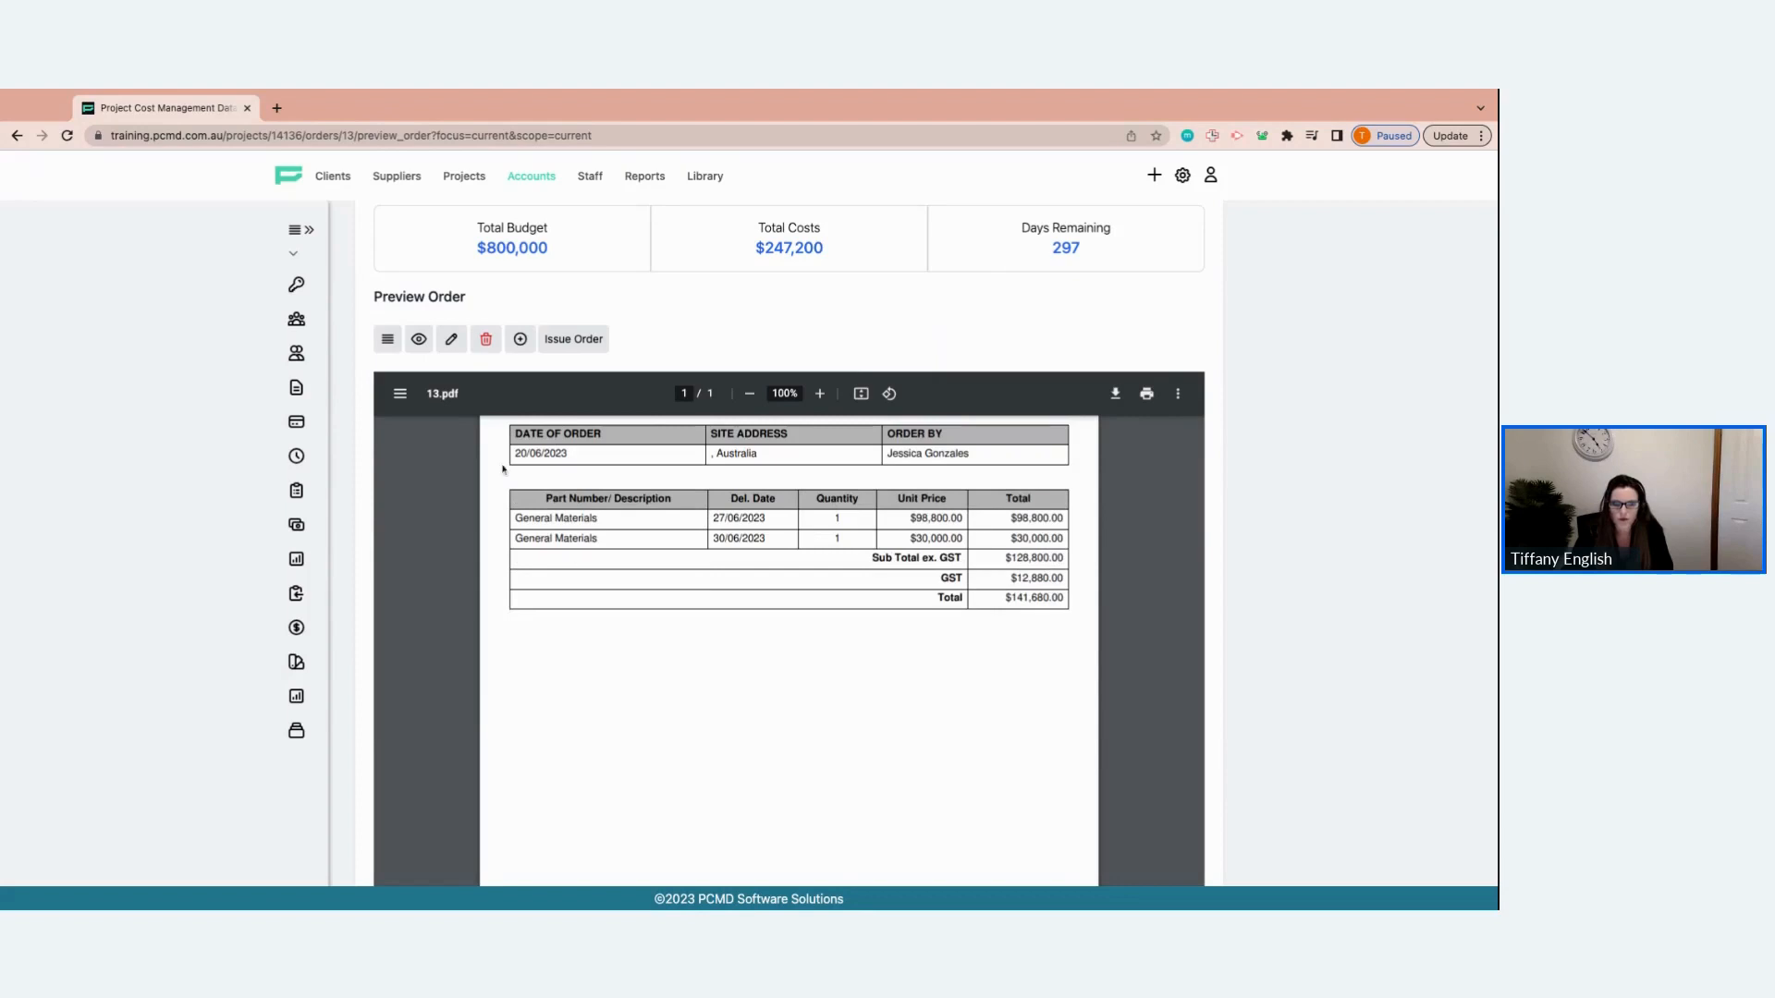
scroll(813, 729, down, 4)
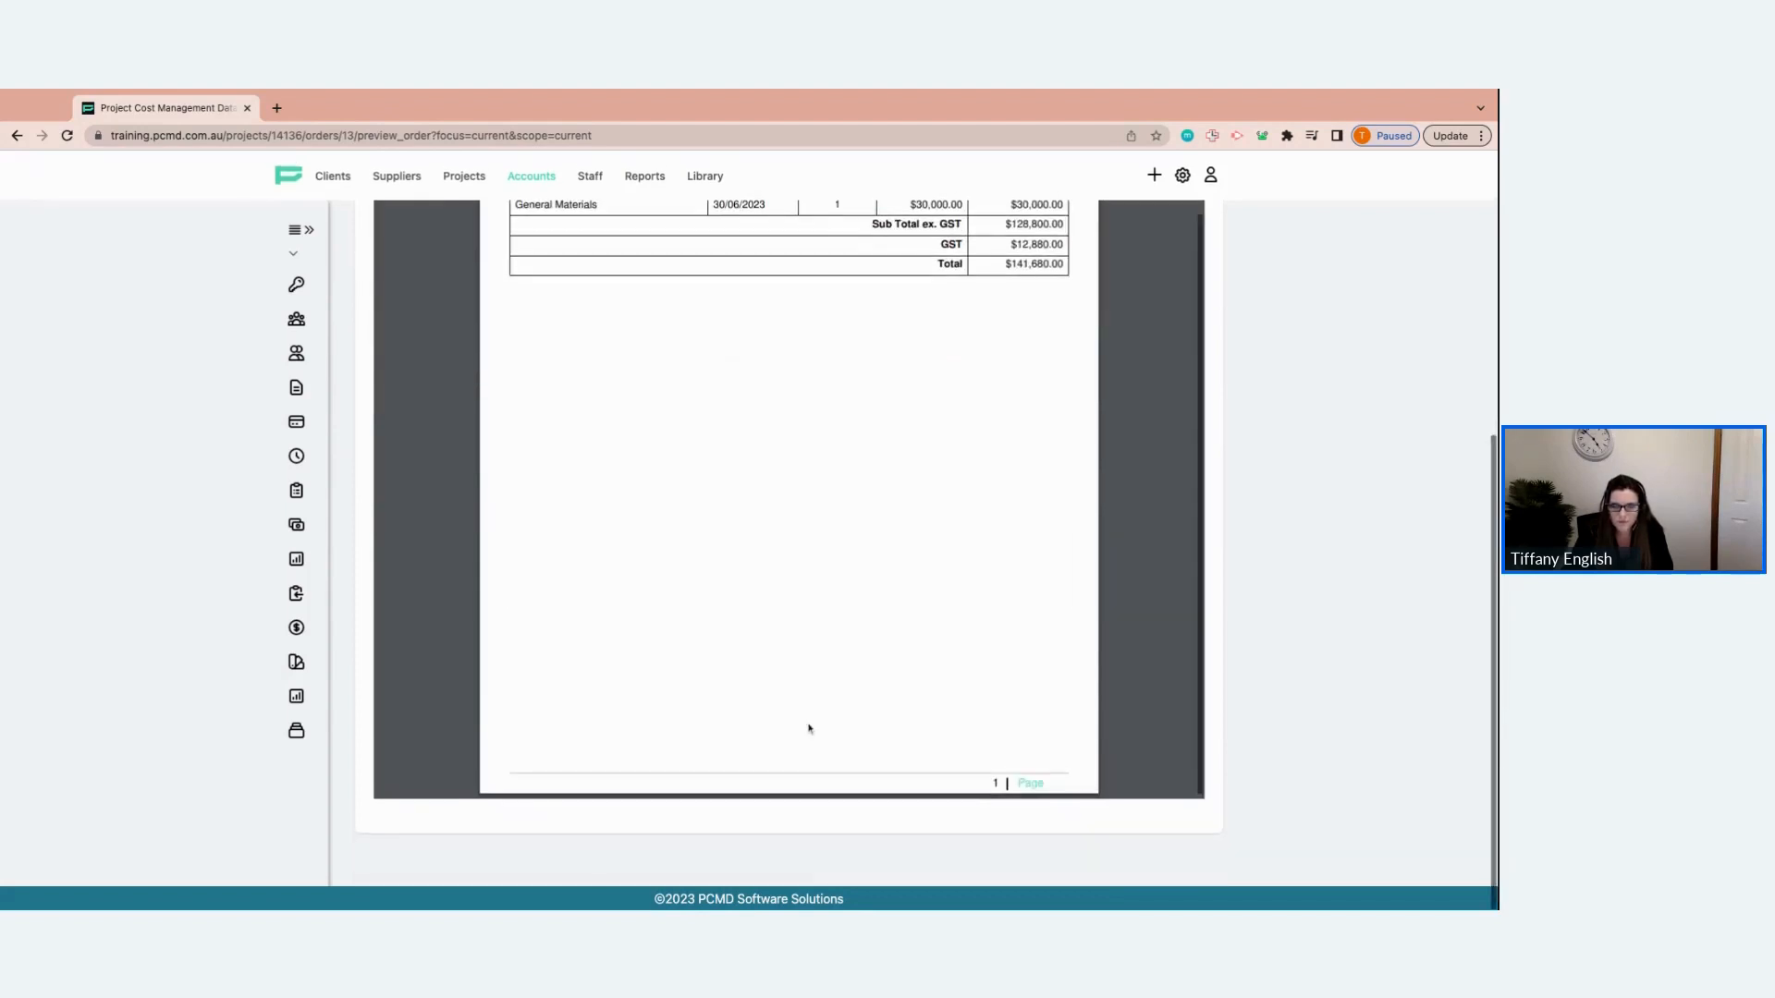
scroll(809, 729, up, 2)
scroll(560, 404, up, 5)
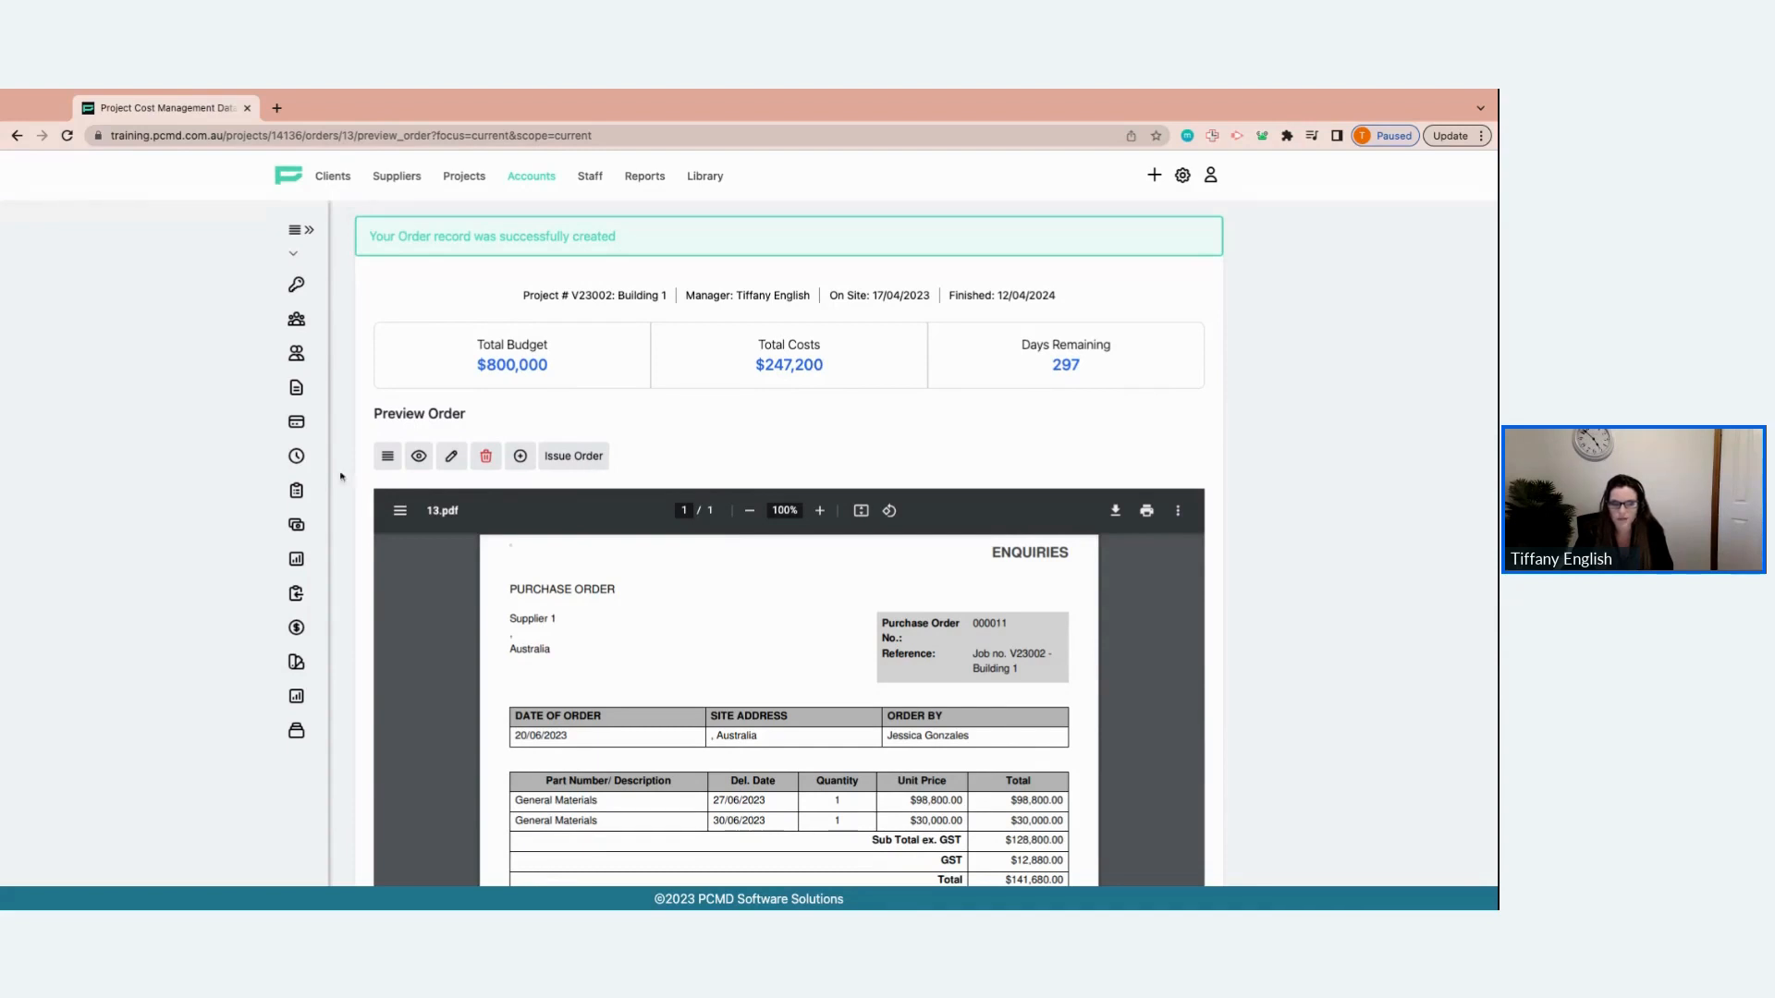
Open the Building 1 order list and check the committed and pending totals.
click(388, 457)
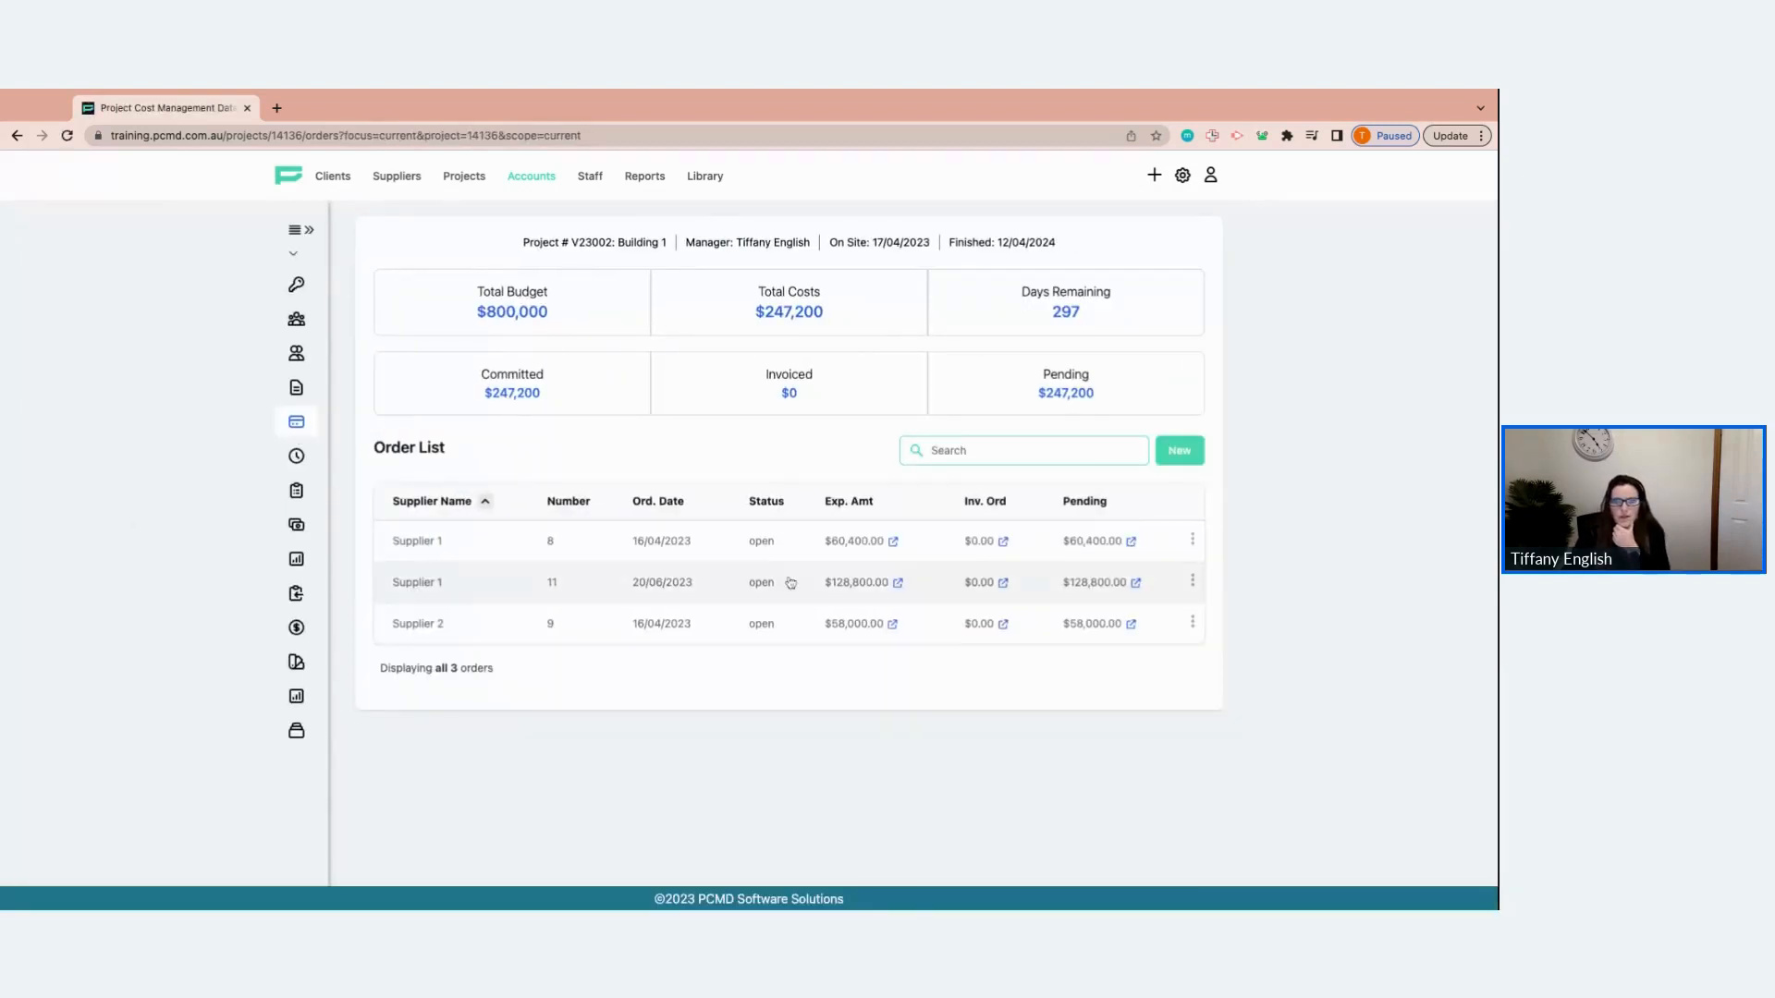
double_click(500, 391)
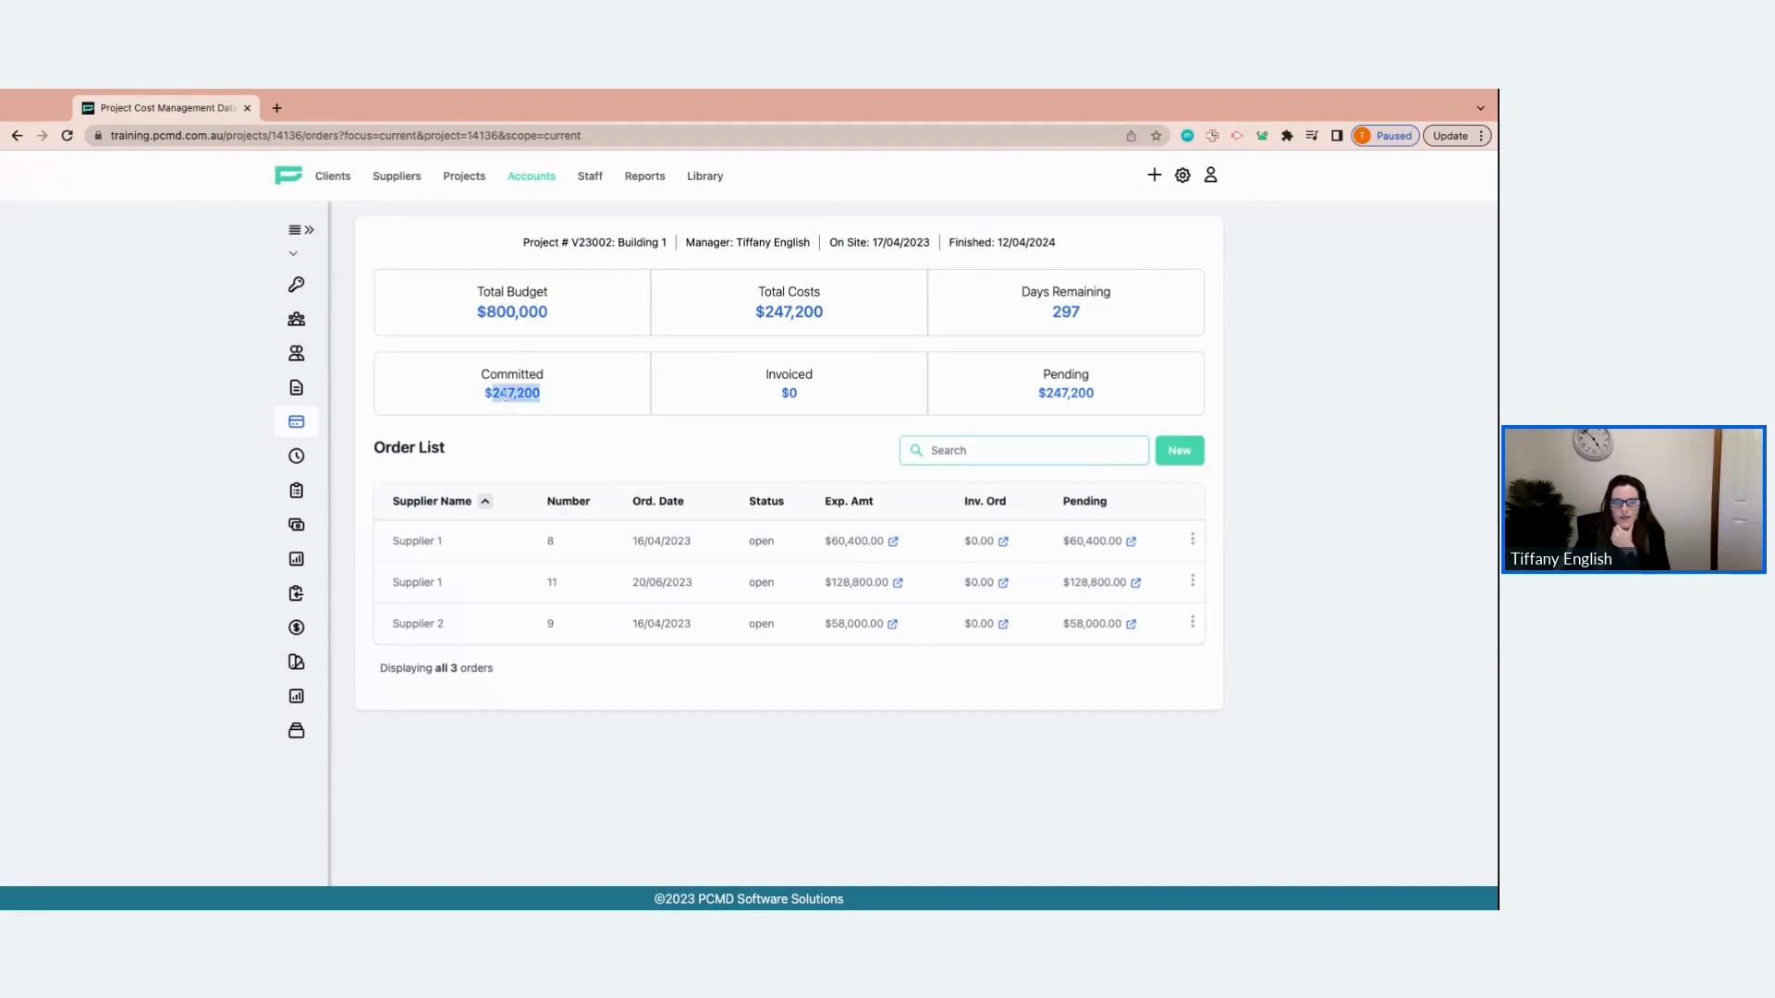
double_click(1048, 393)
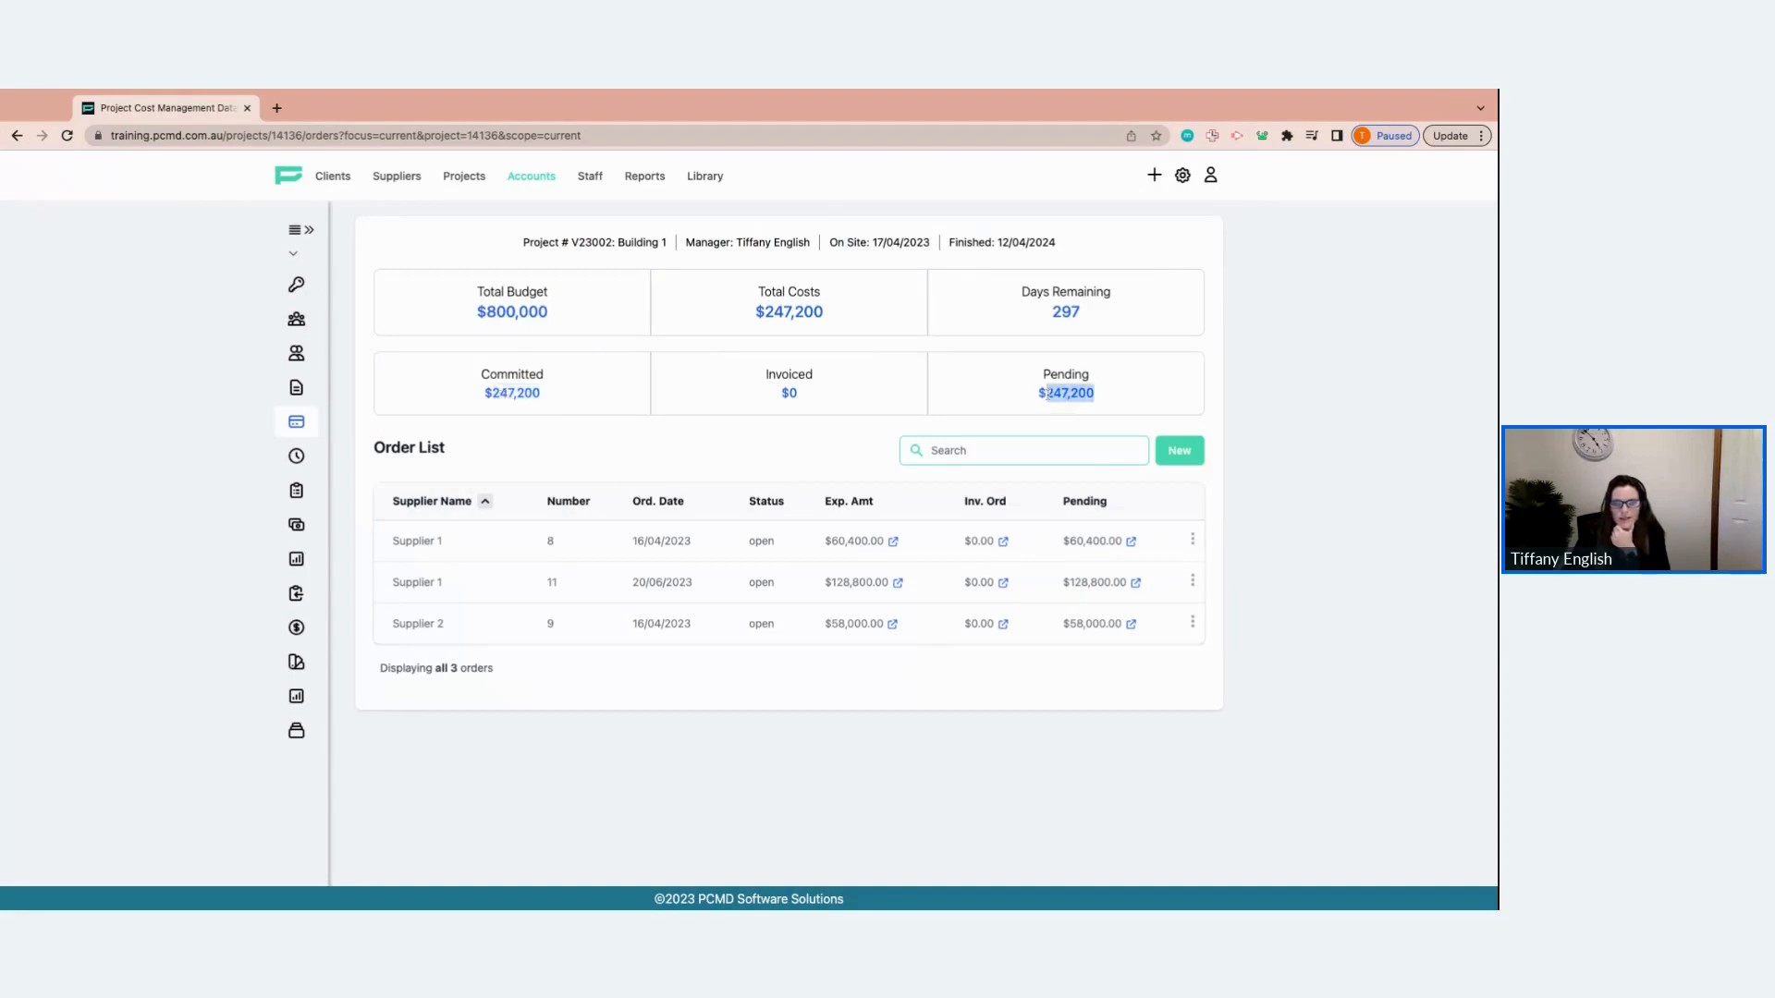
click(778, 447)
Open the Building 1 project overview and expand all cost items to examine the committed, pending and future amounts.
click(307, 256)
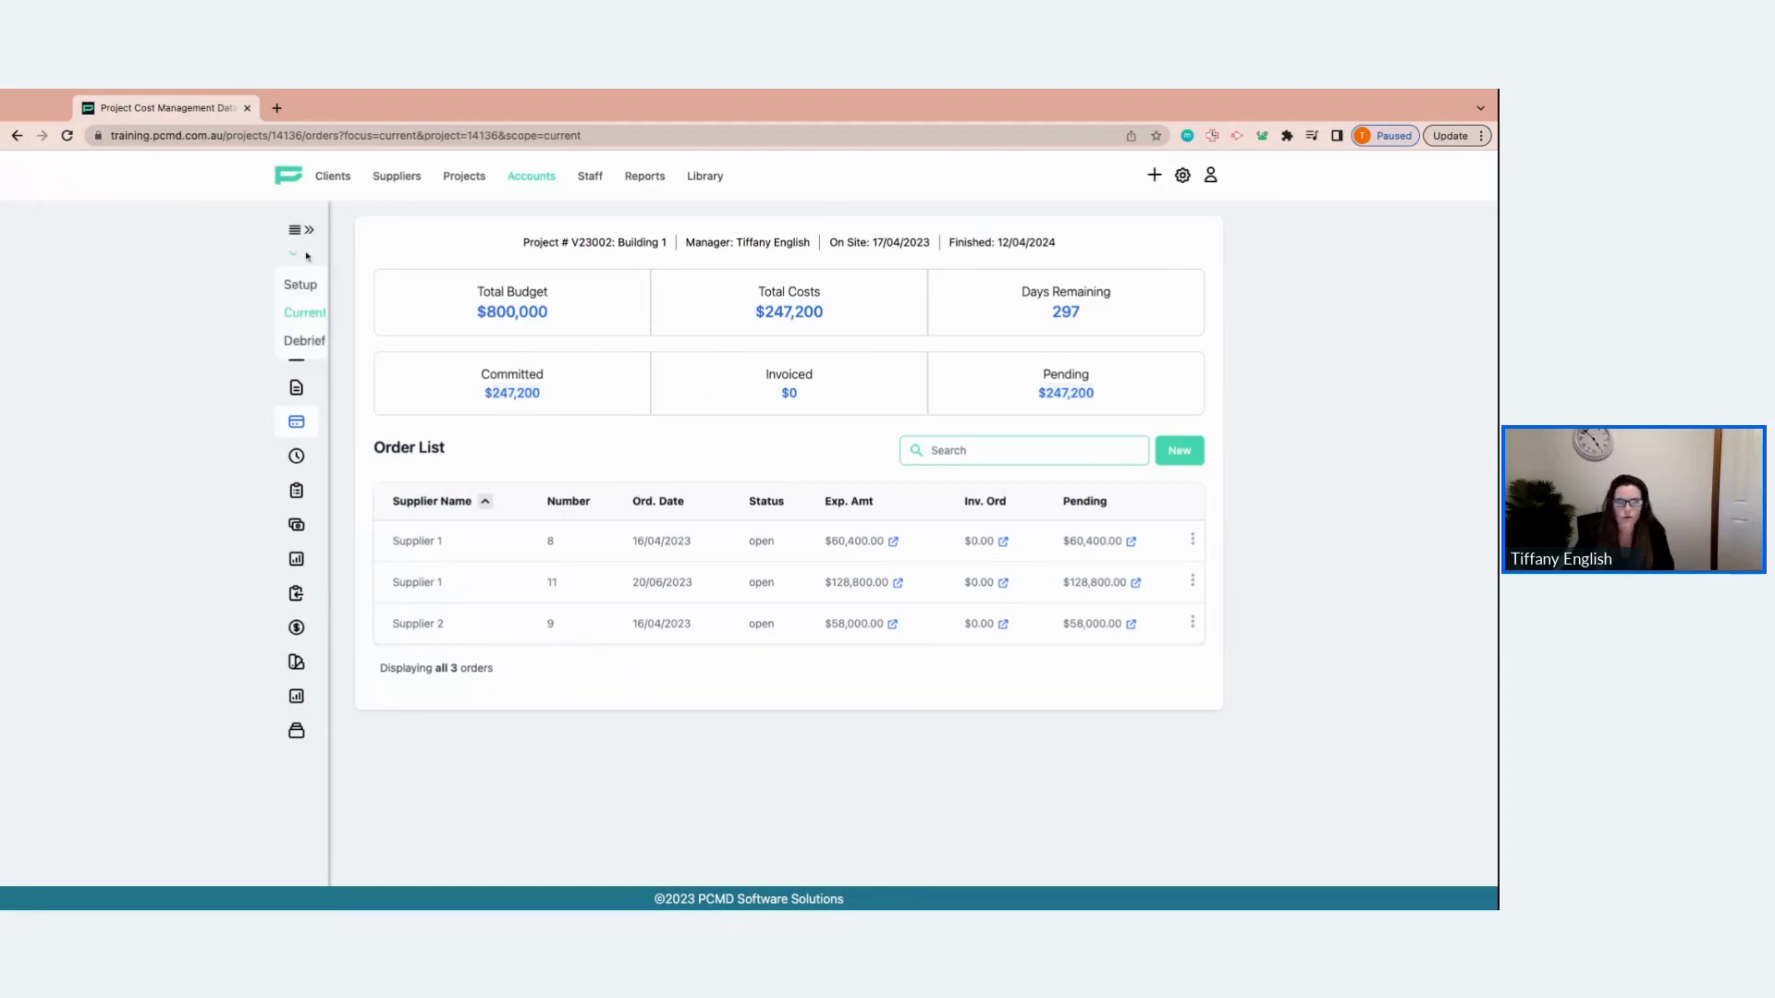
click(300, 284)
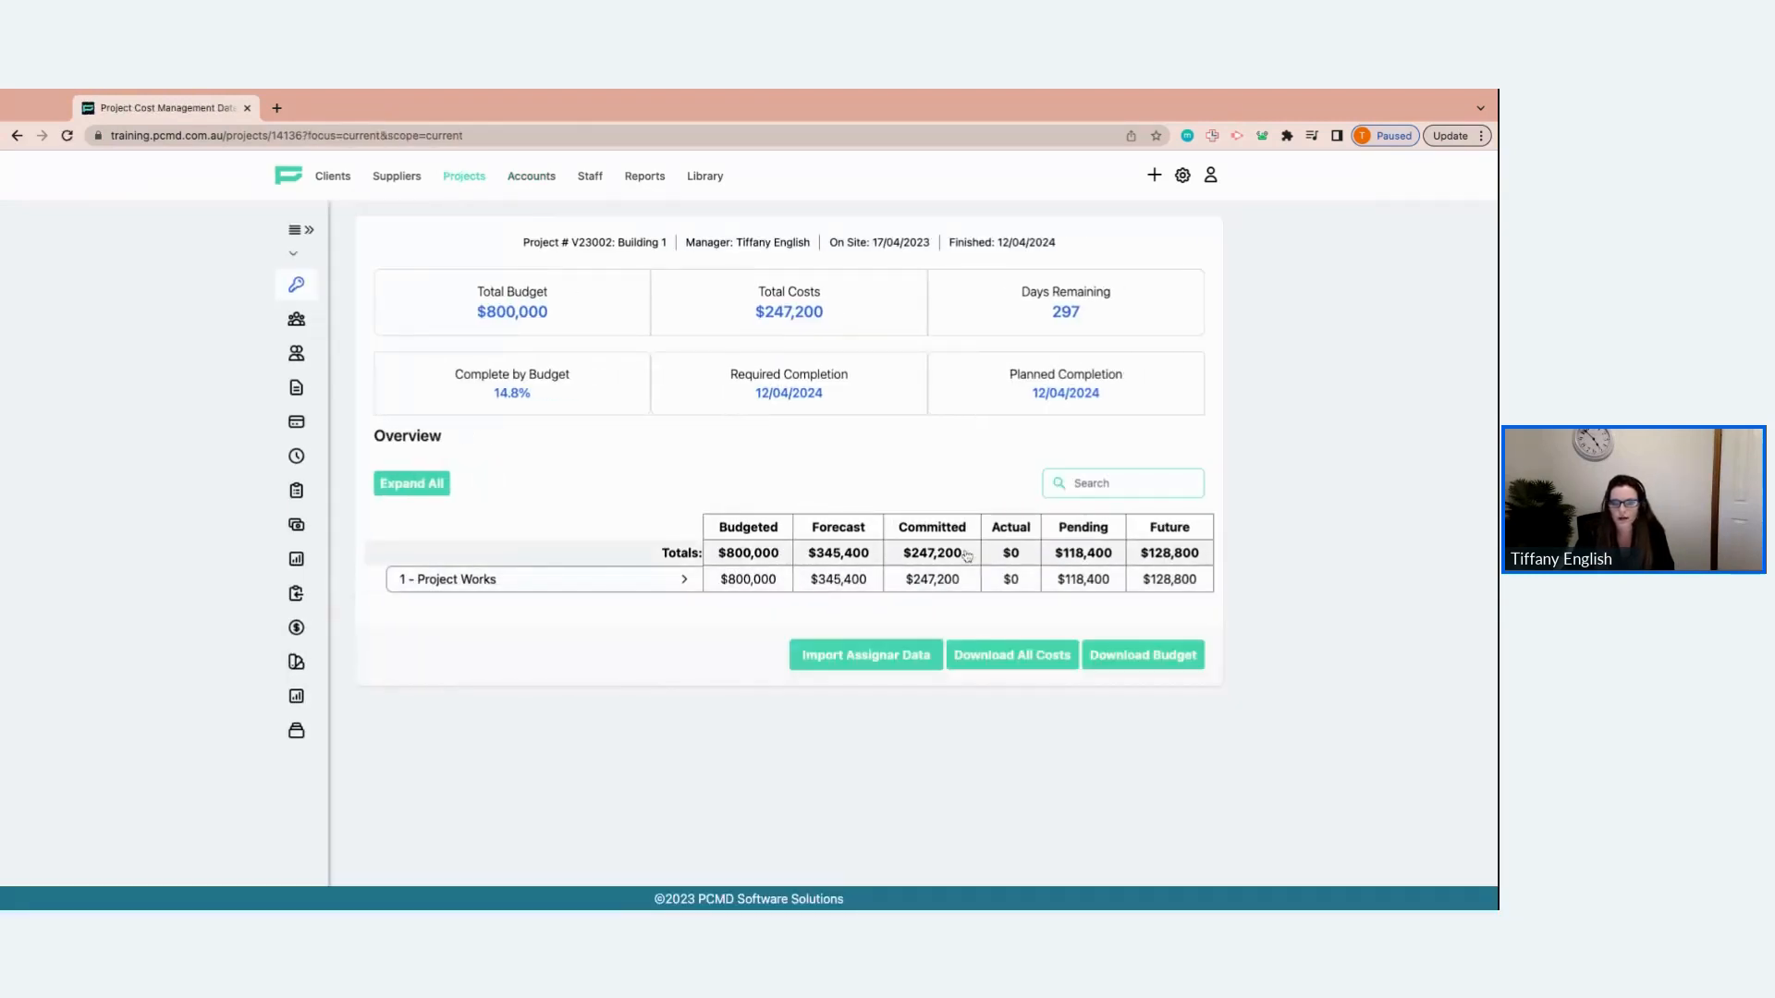
click(420, 484)
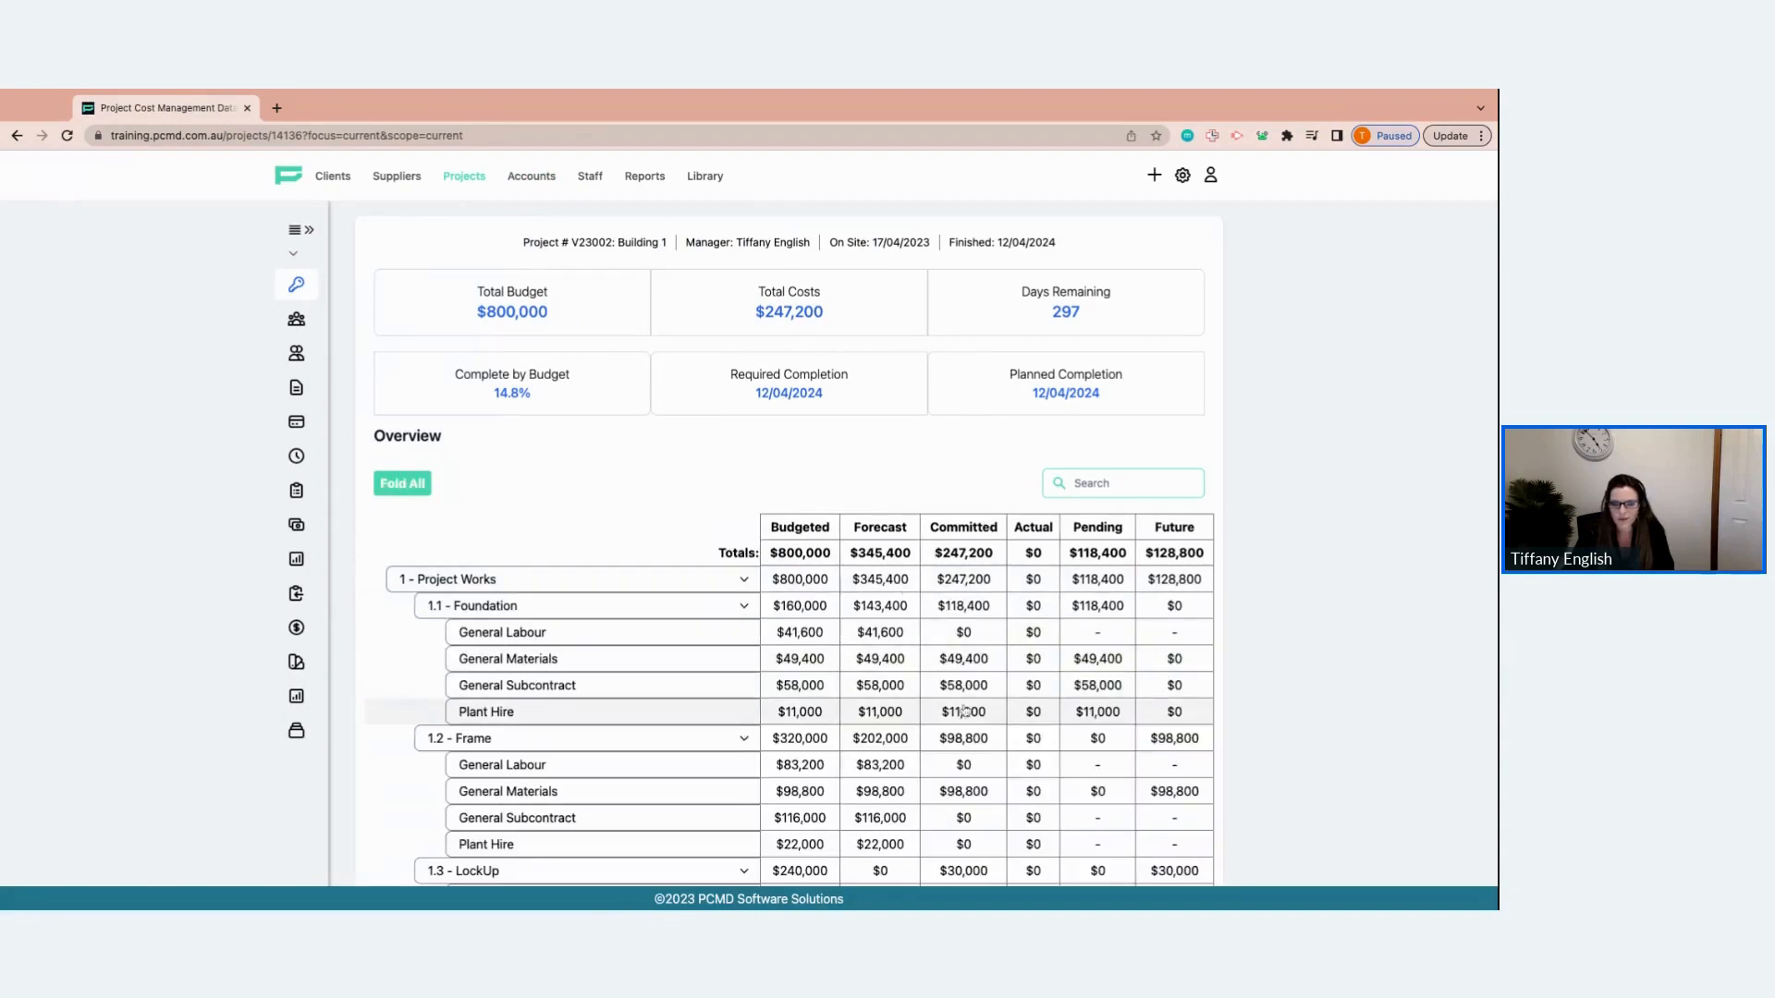
scroll(974, 739, down, 1)
scroll(952, 732, up, 1)
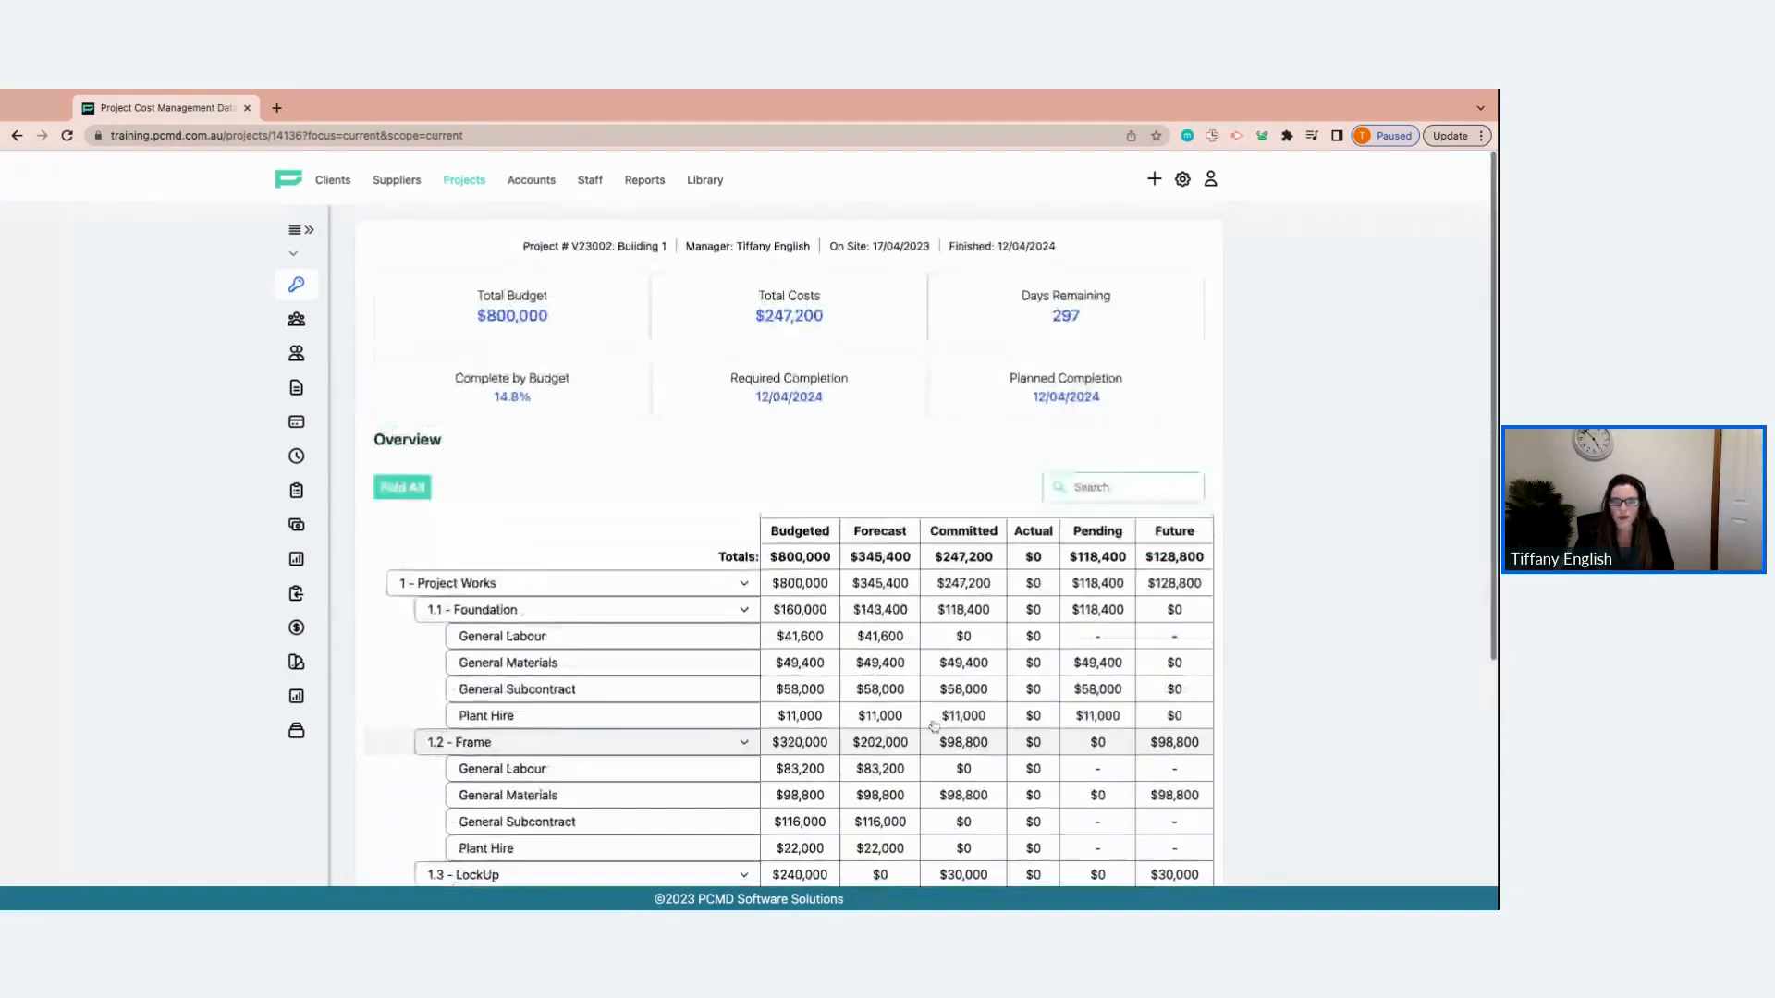
Open a blank new order from the account-wide orders list and view the available projects without choosing one.
click(520, 214)
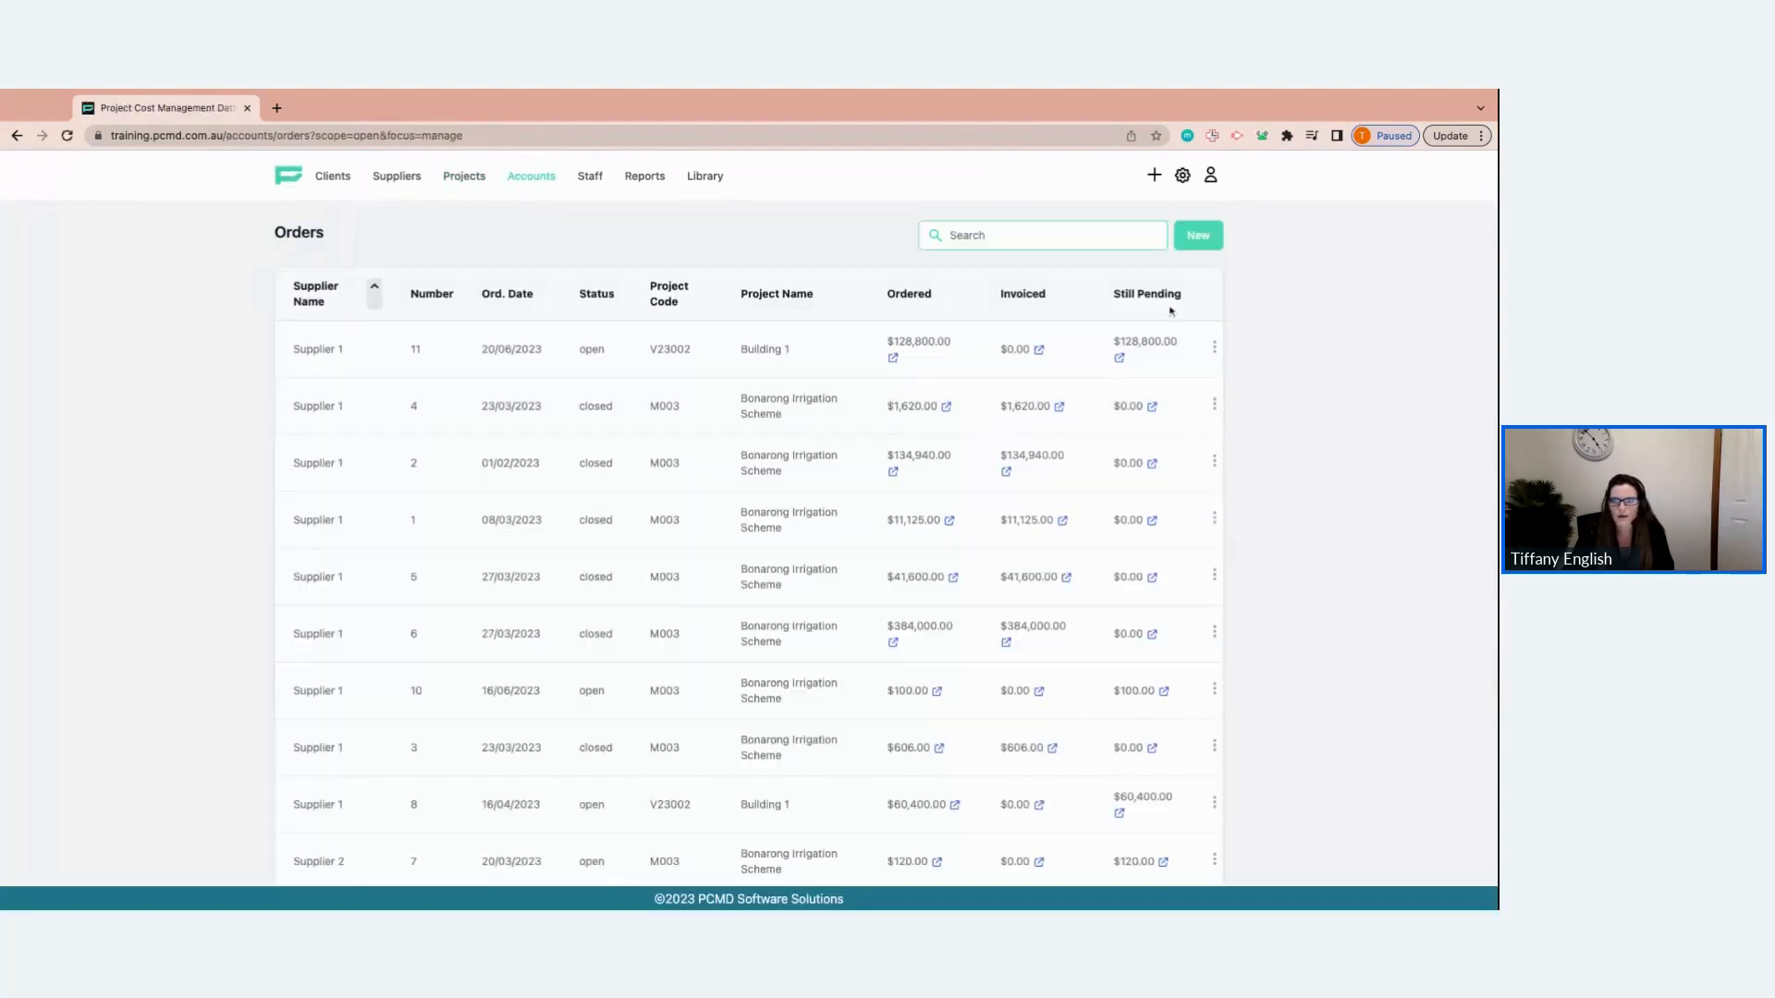
click(1198, 235)
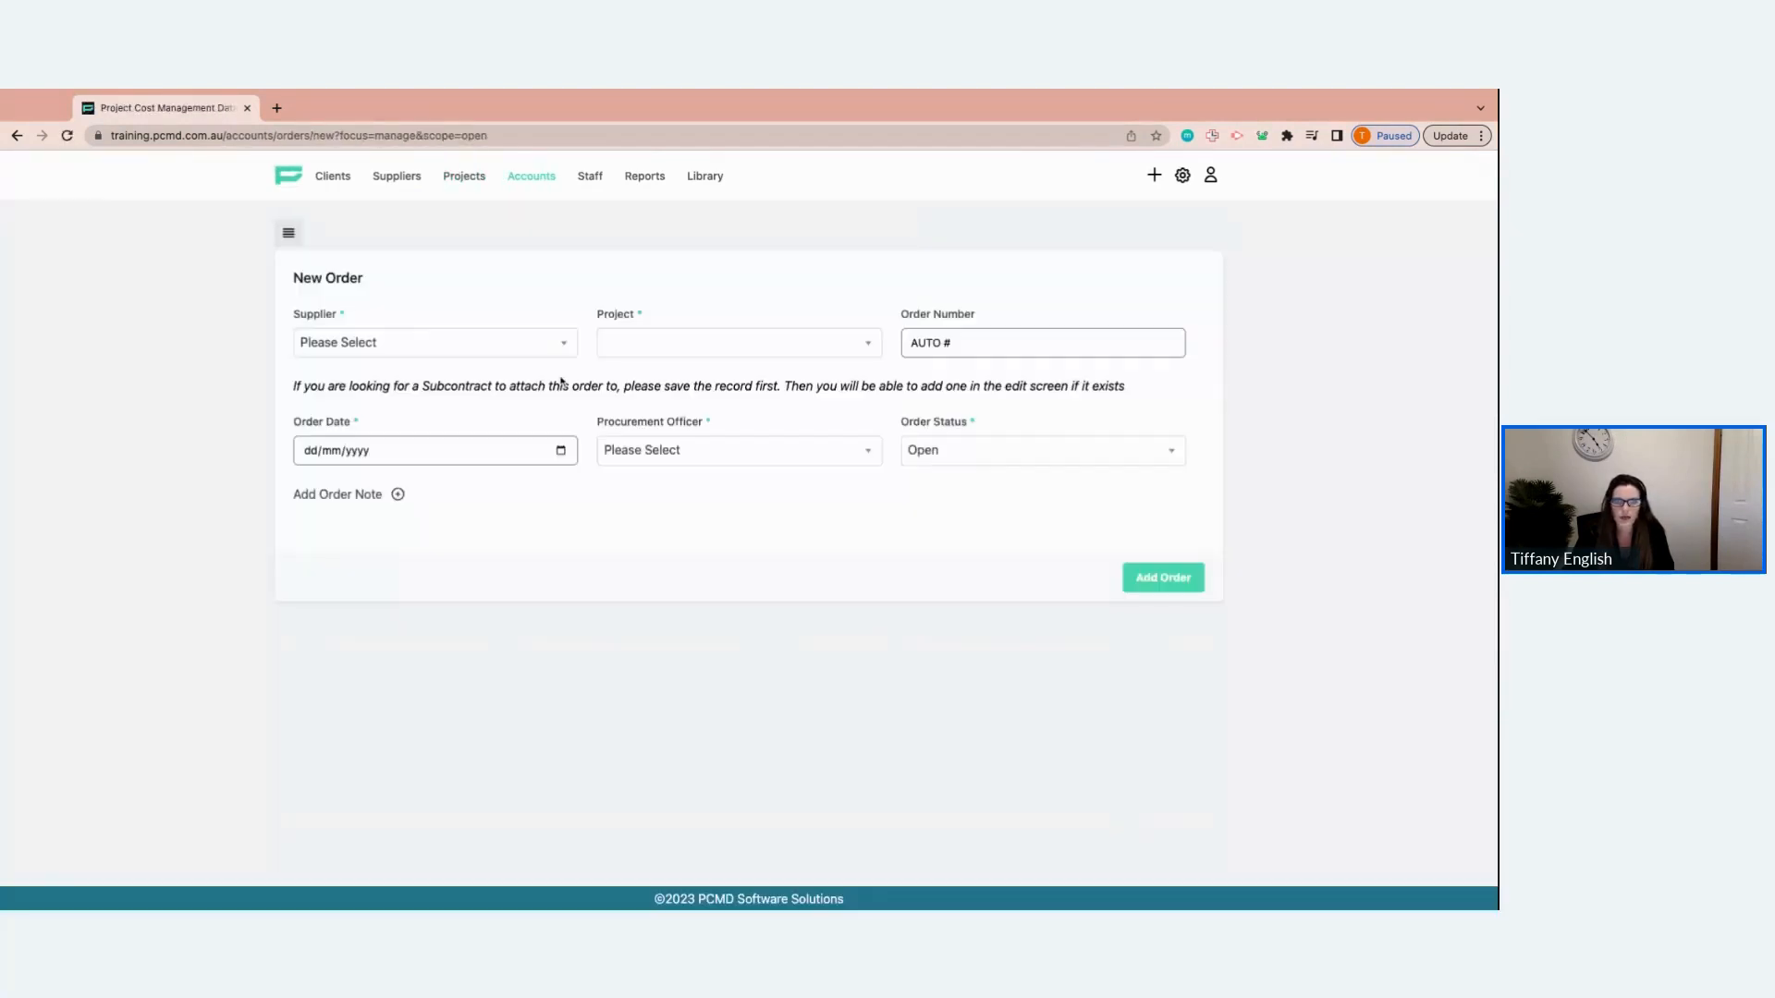
click(764, 344)
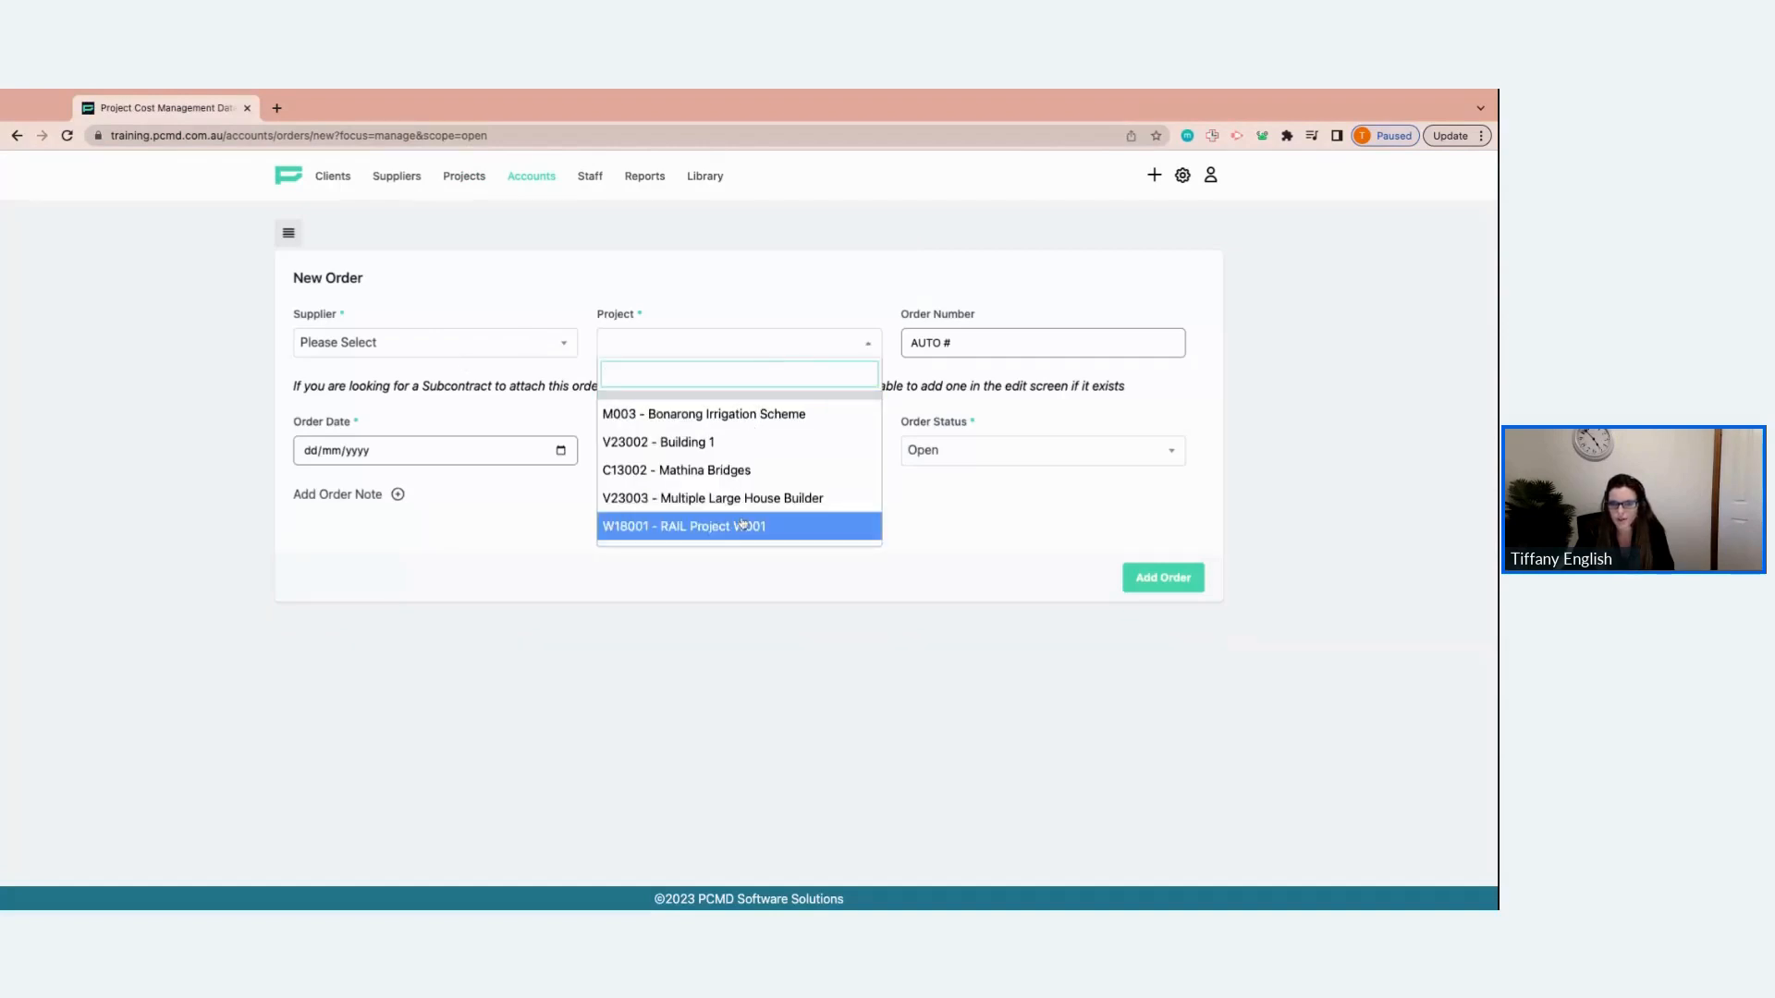
click(758, 301)
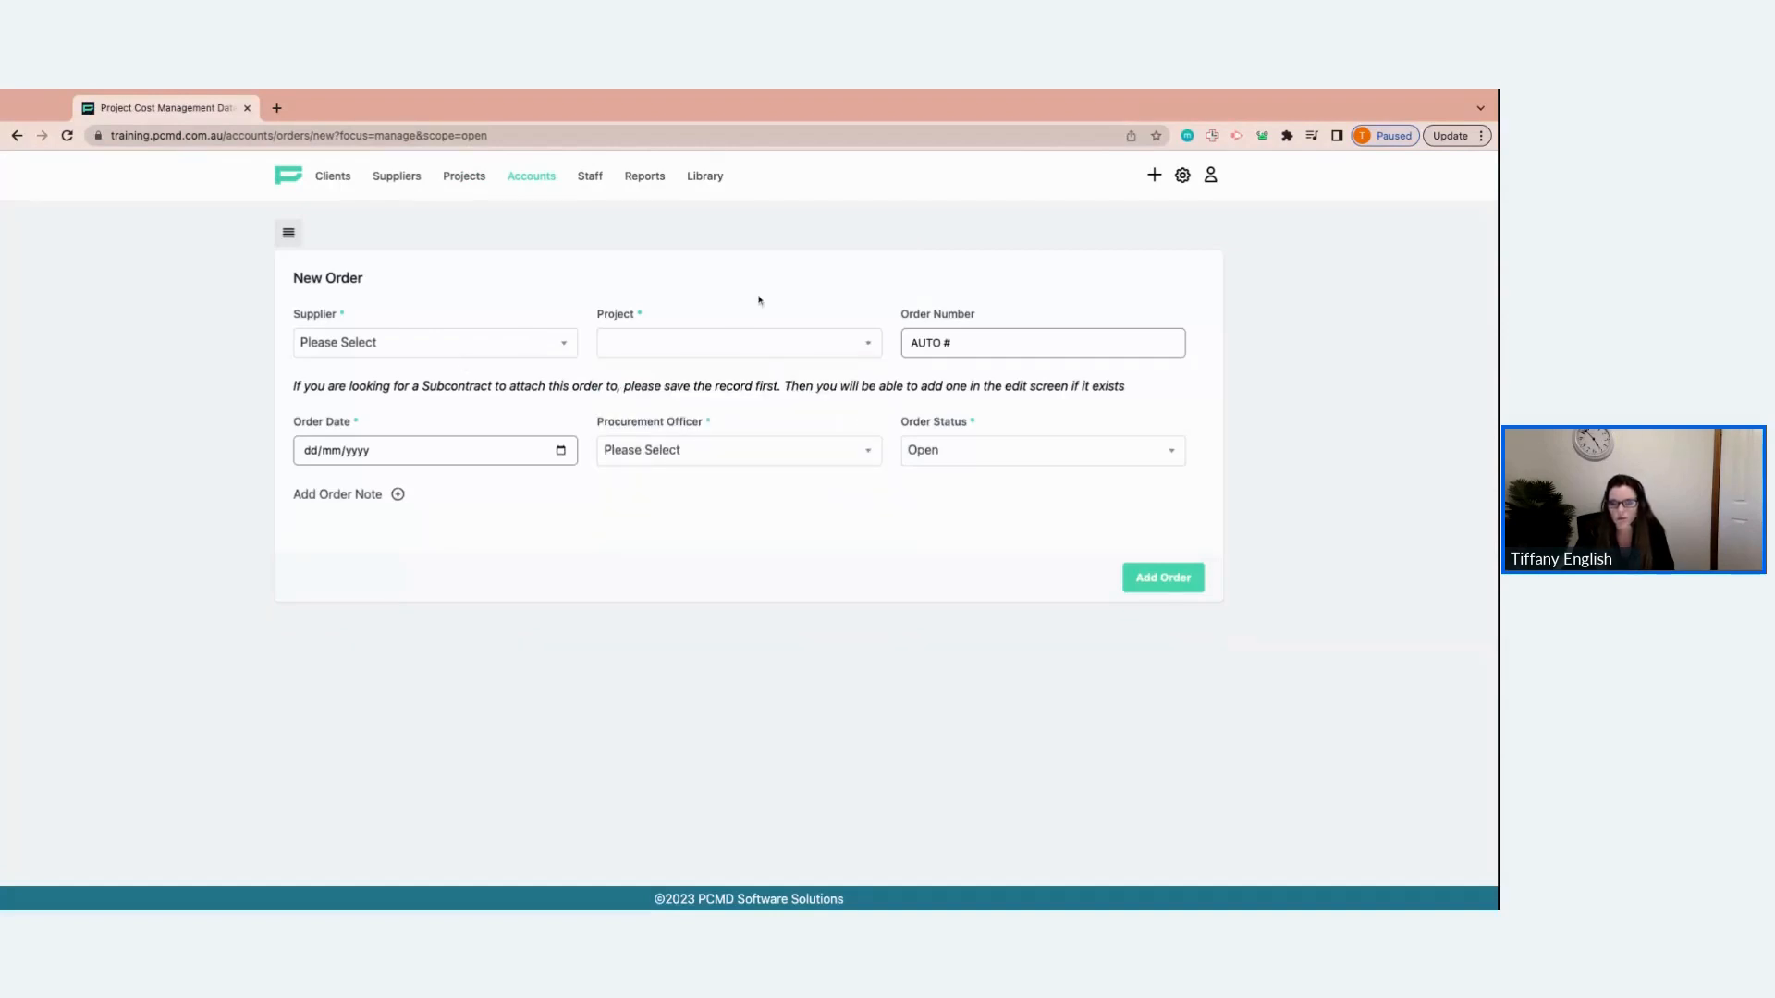